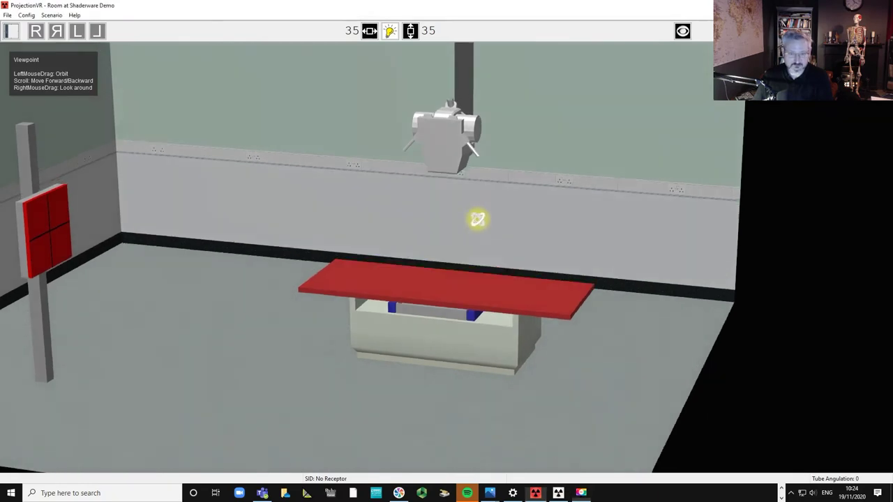
Bring the 1987 apical oblique shoulder paper forward in Acrobat Reader at page 1
drag(479, 219, 561, 260)
scroll(560, 260, up, 2)
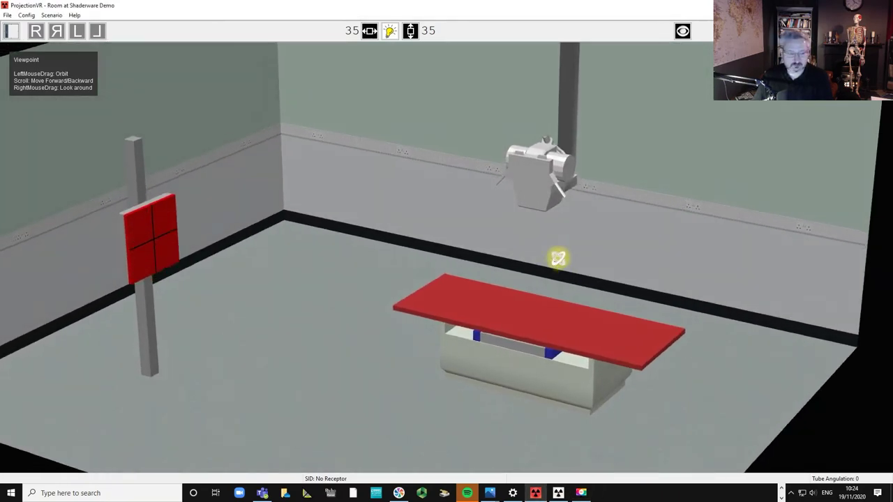
scroll(561, 260, up, 1)
drag(561, 260, 580, 275)
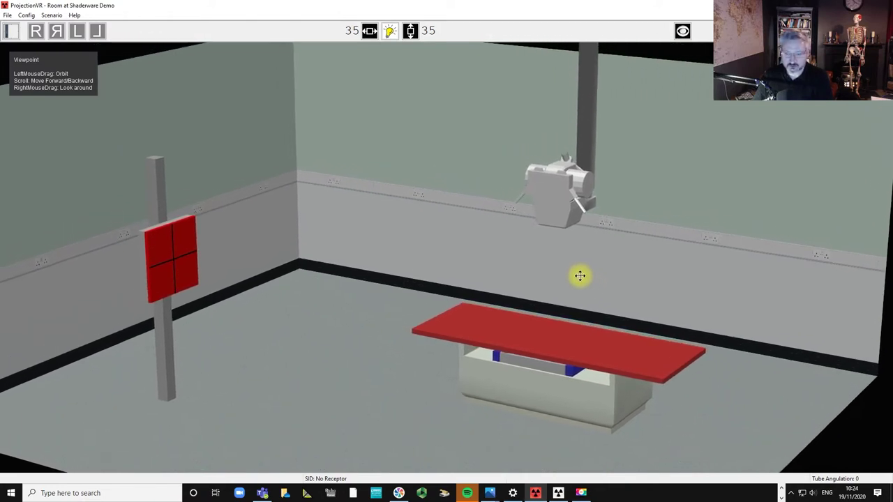
key(alt+Tab)
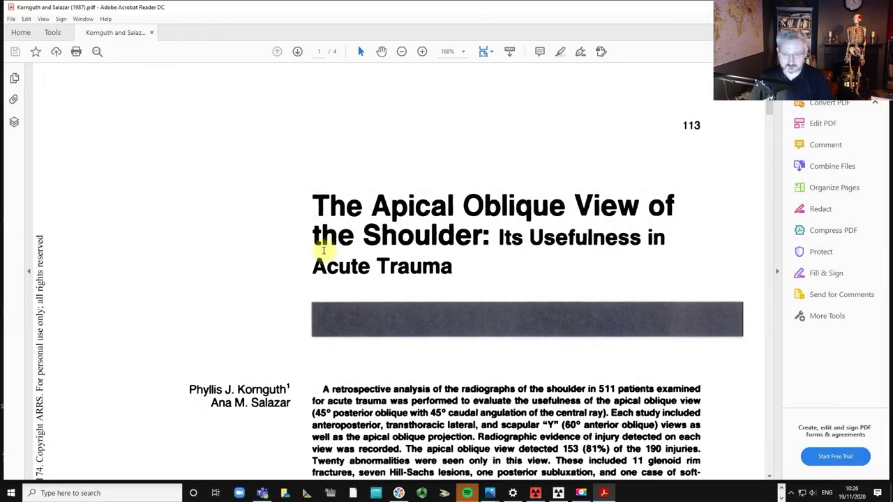
Read down through the abstract of the Kornguth and Salazar paper
scroll(324, 251, down, 2)
scroll(323, 250, down, 1)
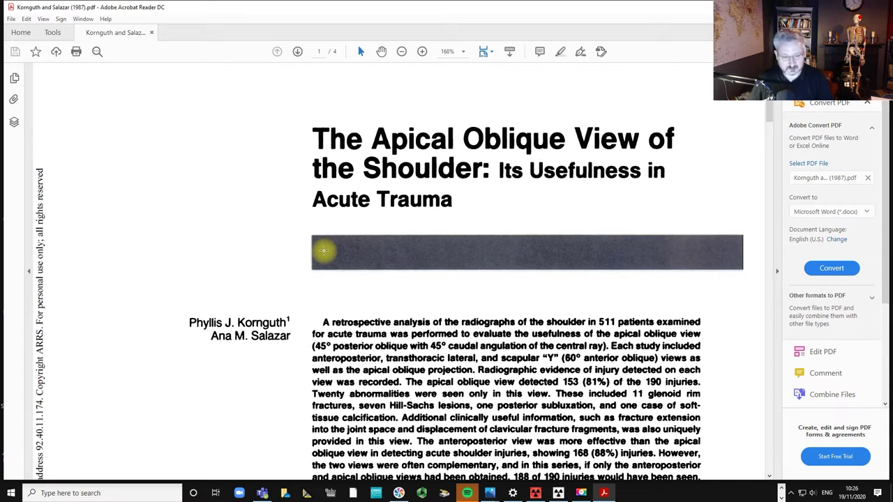
scroll(324, 250, down, 2)
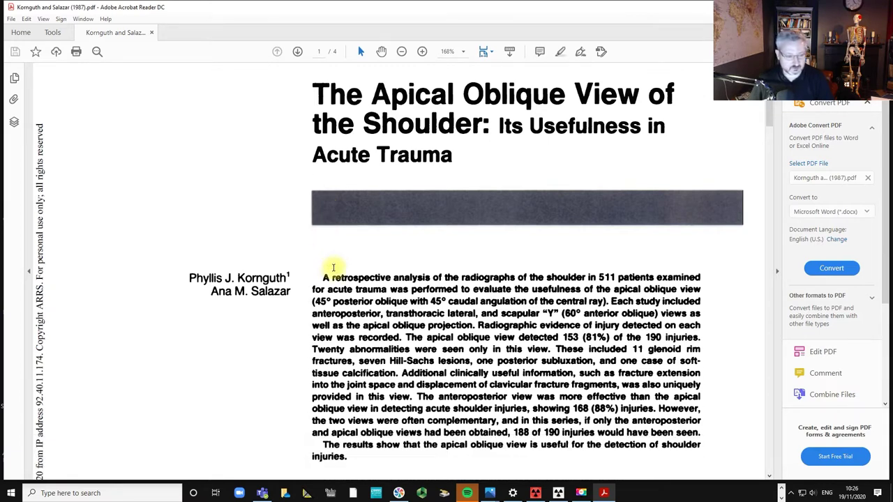
scroll(333, 267, down, 2)
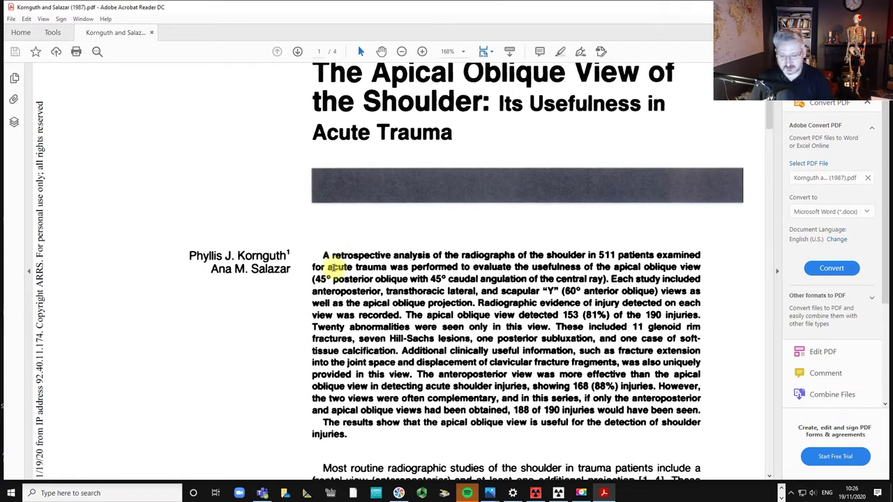
scroll(334, 268, down, 3)
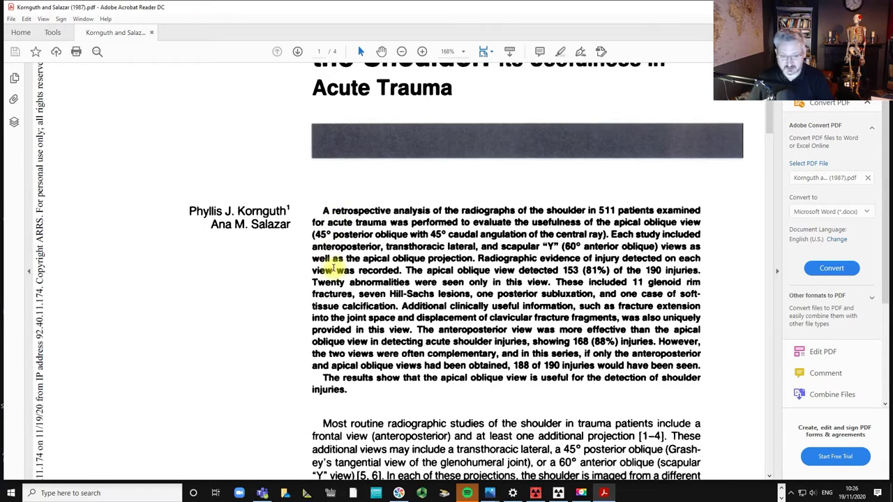
scroll(333, 269, down, 2)
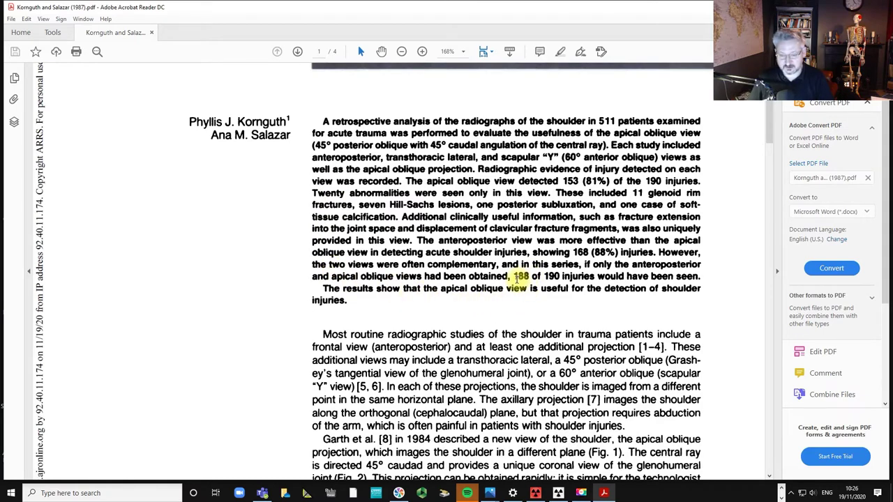
Select the figure '188' in the abstract, then continue toward page 2
mouse_move(515, 276)
mouse_down()
mouse_move(606, 277)
mouse_move(531, 277)
mouse_up()
scroll(379, 271, down, 3)
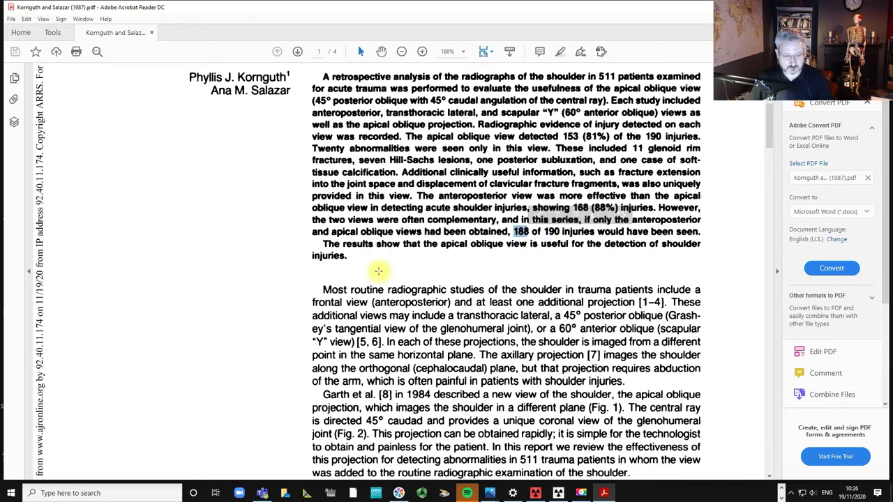
scroll(379, 271, down, 3)
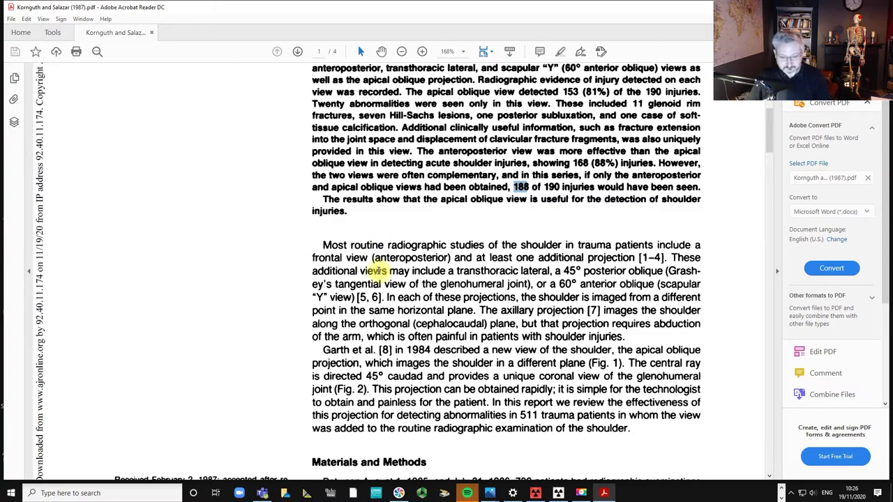
scroll(379, 271, down, 3)
Read page 2's Results and Fig. 1 positioning diagram, then return to ProjectionVR
scroll(379, 270, down, 15)
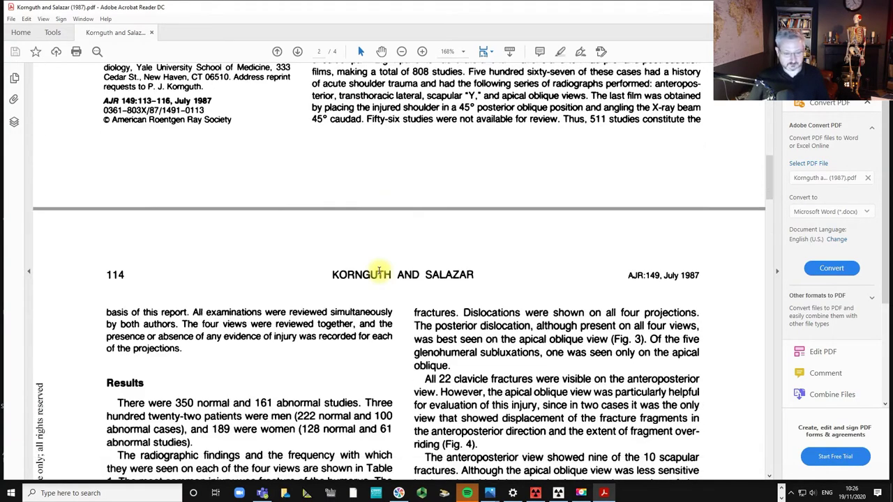
scroll(379, 271, down, 10)
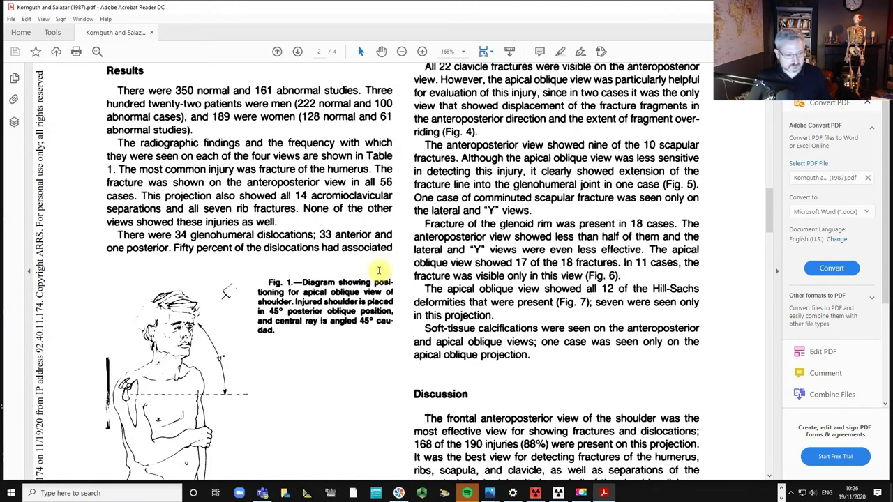
scroll(379, 270, down, 1)
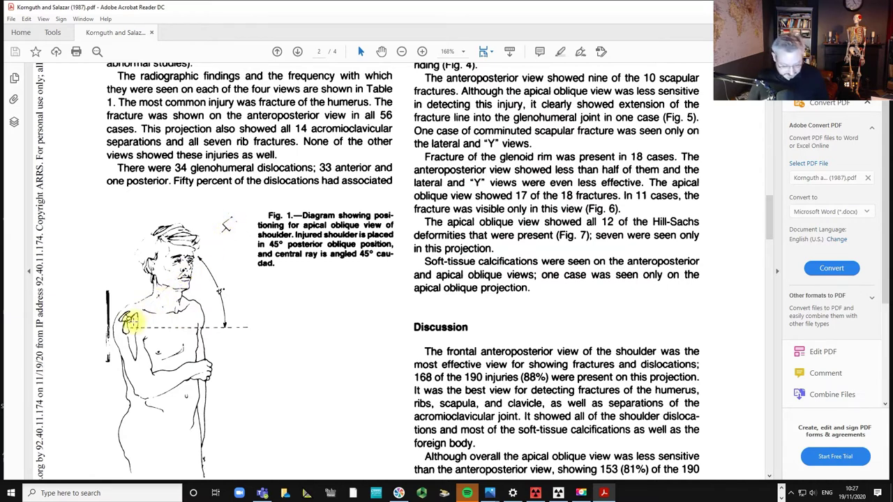
key(alt+Tab)
key(alt+Tab)
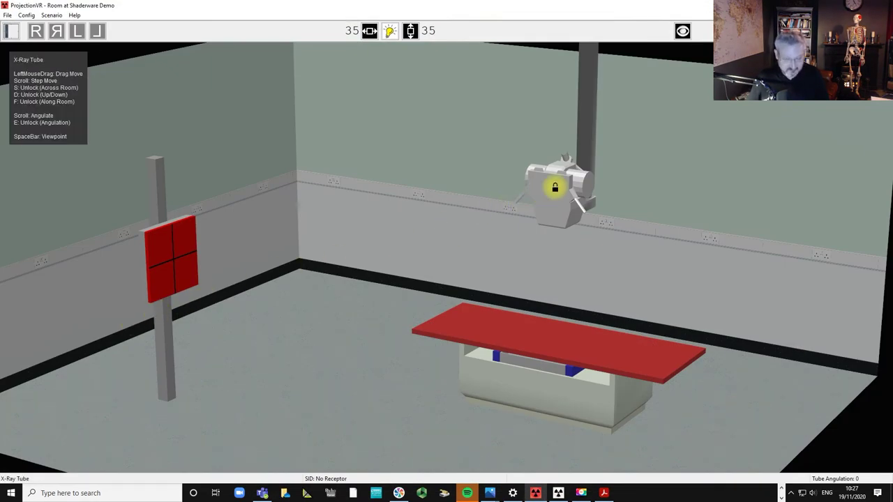
Load the Chest Stand scenario and face the chest stand
click(51, 14)
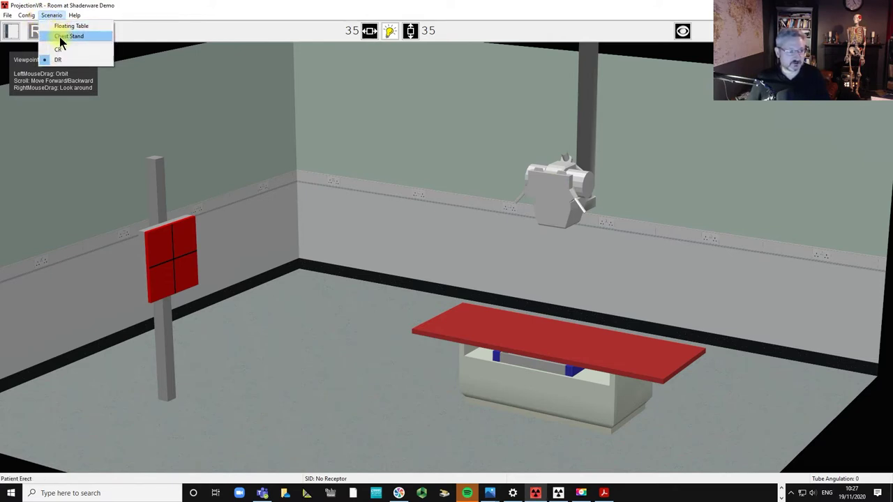
click(68, 36)
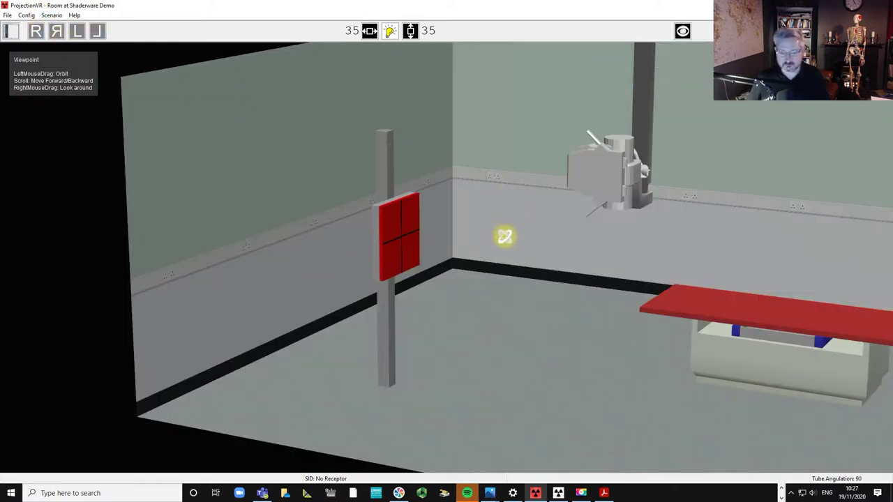
drag(505, 235, 501, 244)
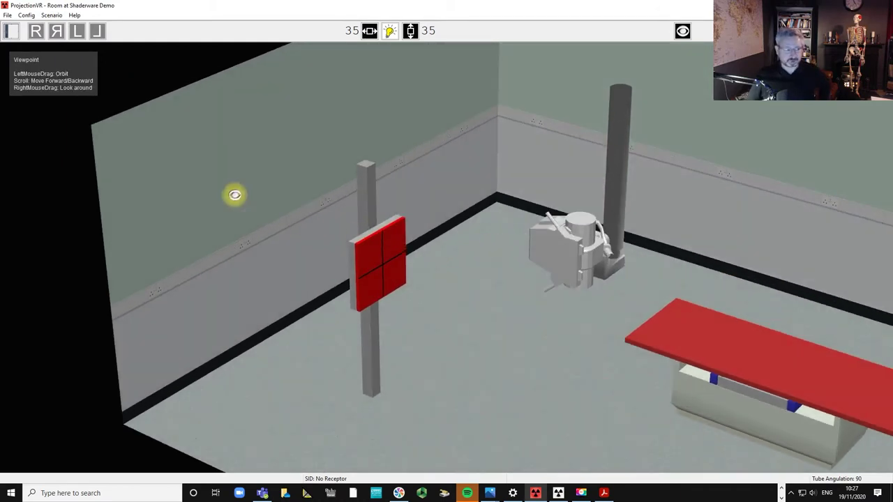
Fit a 24 x 30 cm receptor and centre it on the chest stand
click(14, 30)
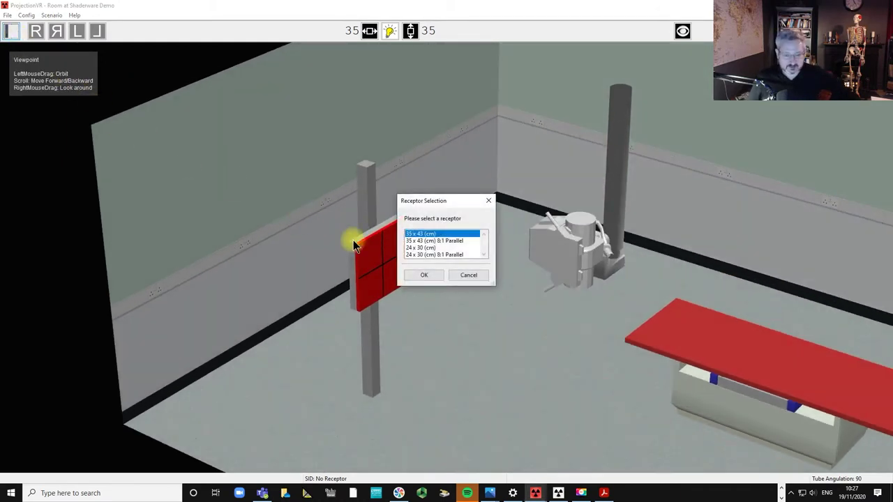
click(420, 249)
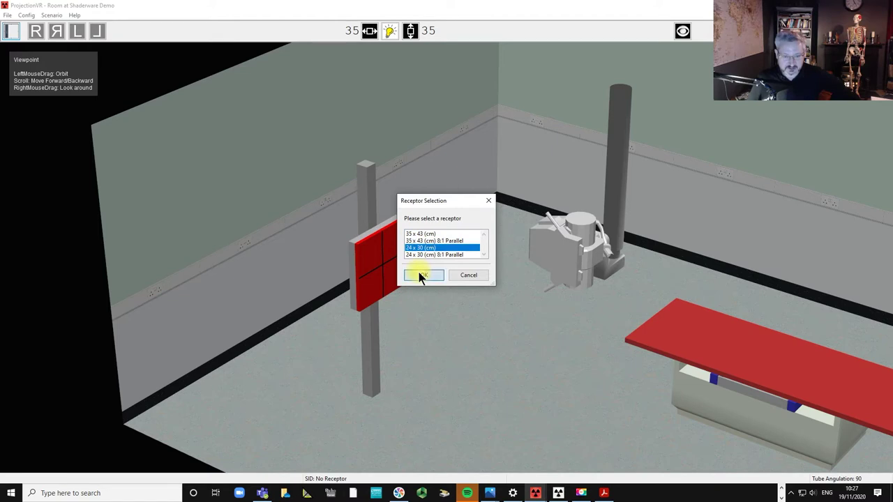
click(420, 273)
mouse_move(392, 269)
mouse_down()
mouse_move(365, 260)
mouse_move(377, 267)
mouse_up()
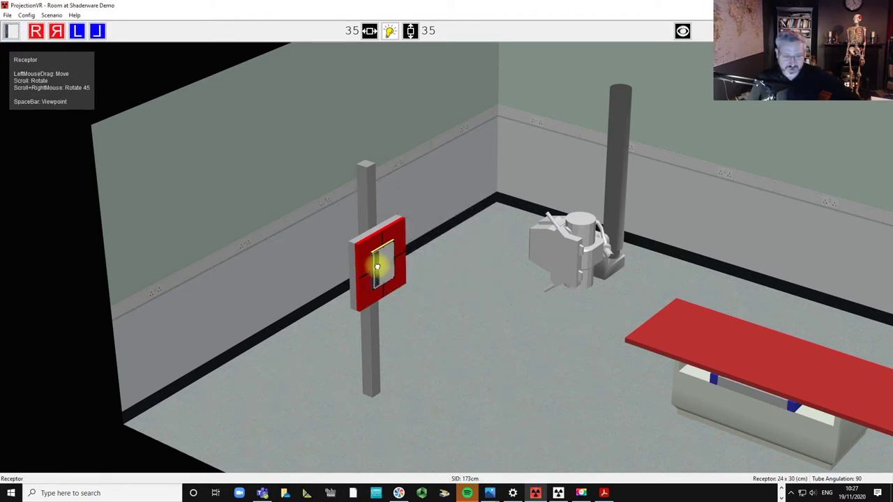
Take control of the X-ray tube, left at 90° angulation and 173 cm SID
key(space)
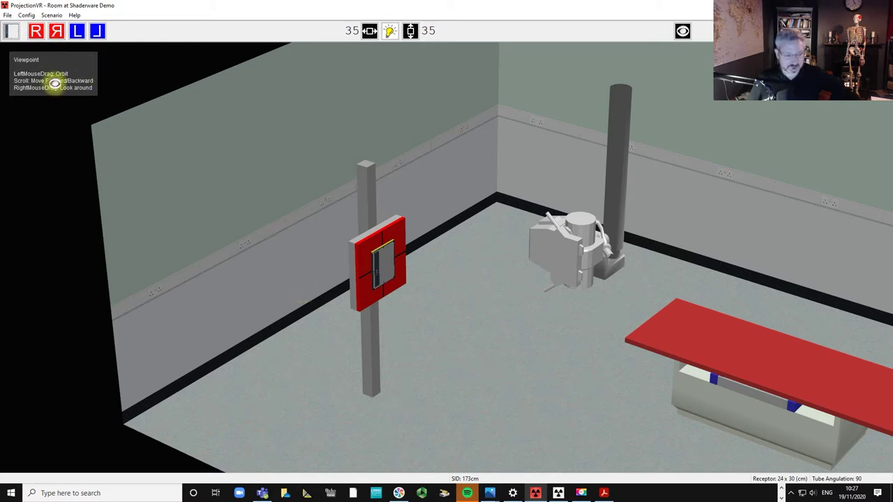
click(592, 244)
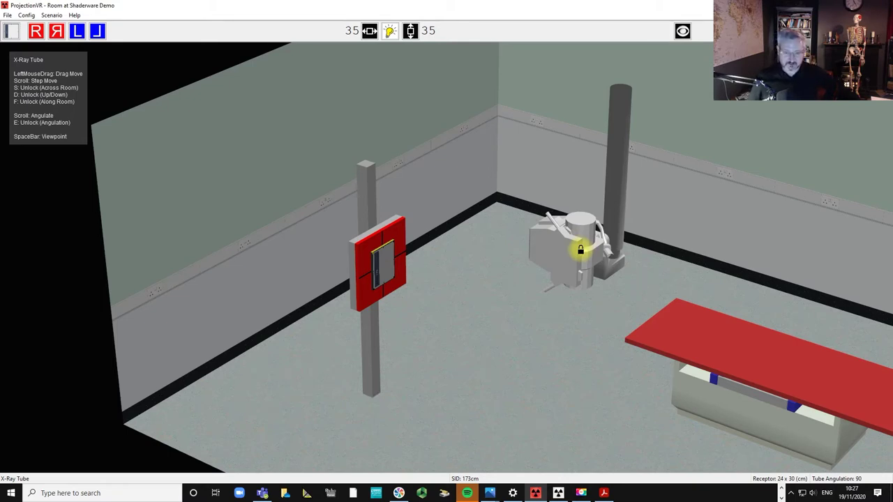
key(space)
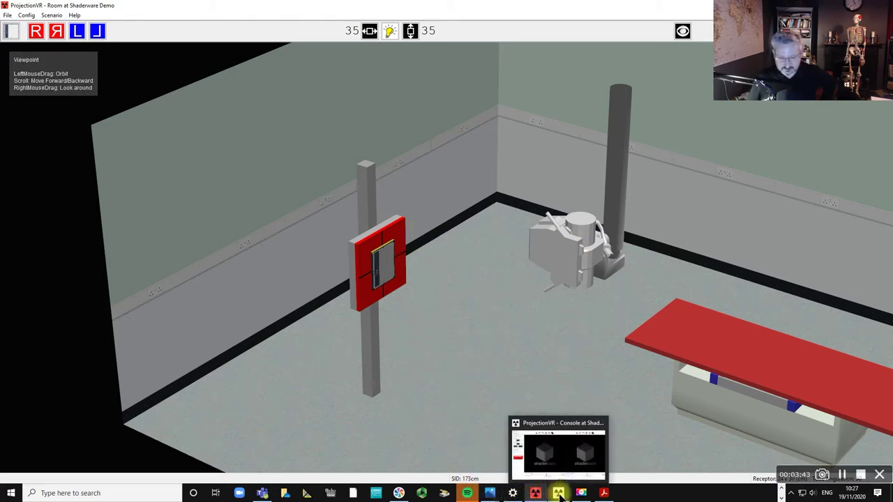
Bring the console to the front and show its study details form
click(569, 249)
key(space)
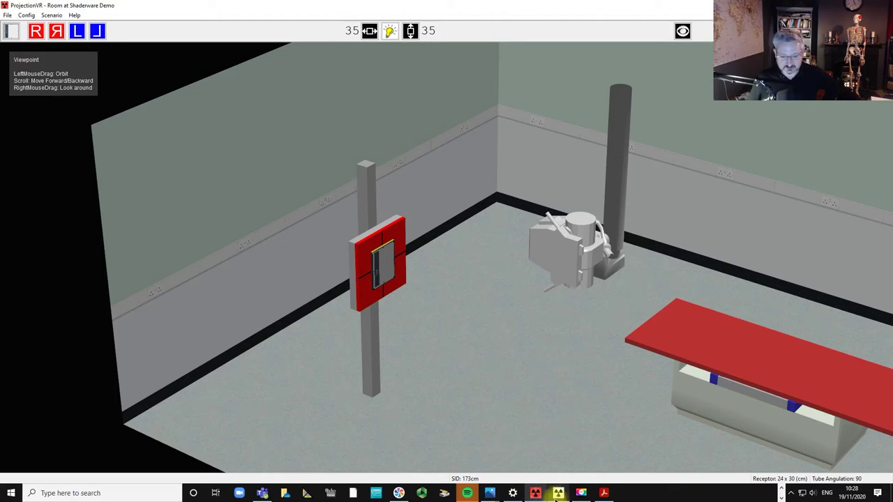
mouse_move(556, 495)
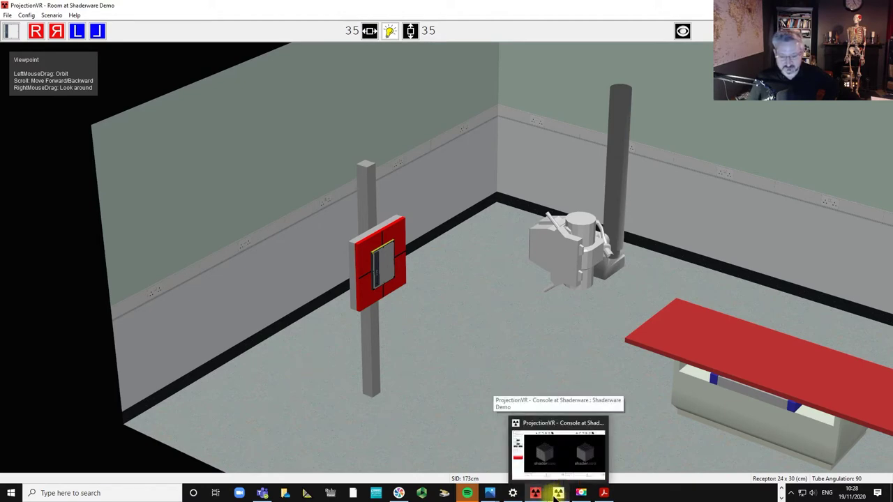
click(554, 466)
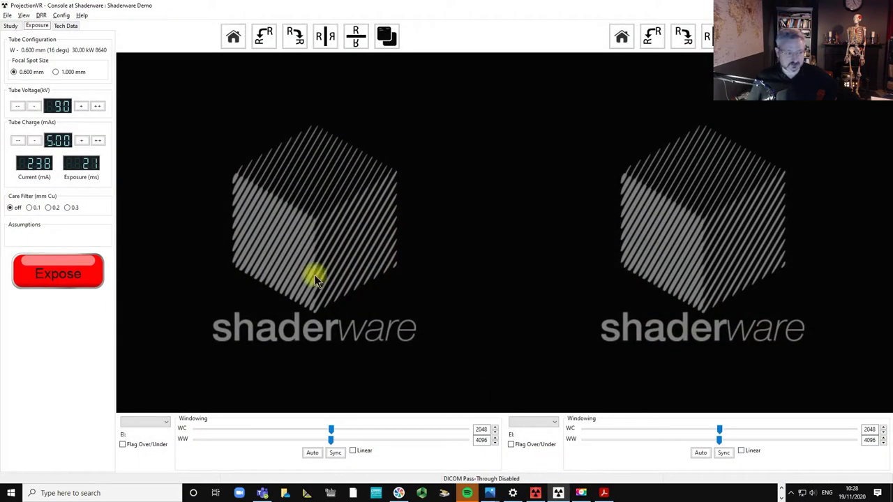
click(12, 28)
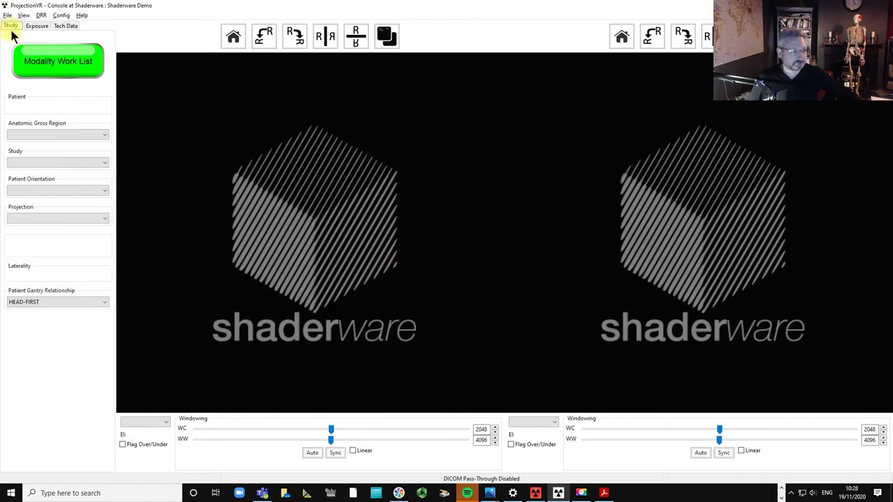
click(39, 135)
click(40, 137)
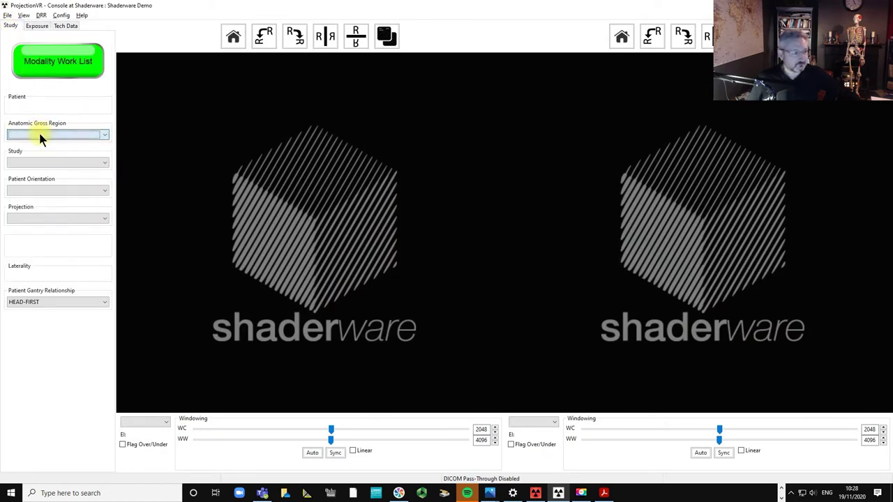
Load the javelin thrower's Shoulder XR Rt request from the Modality Work List
click(49, 57)
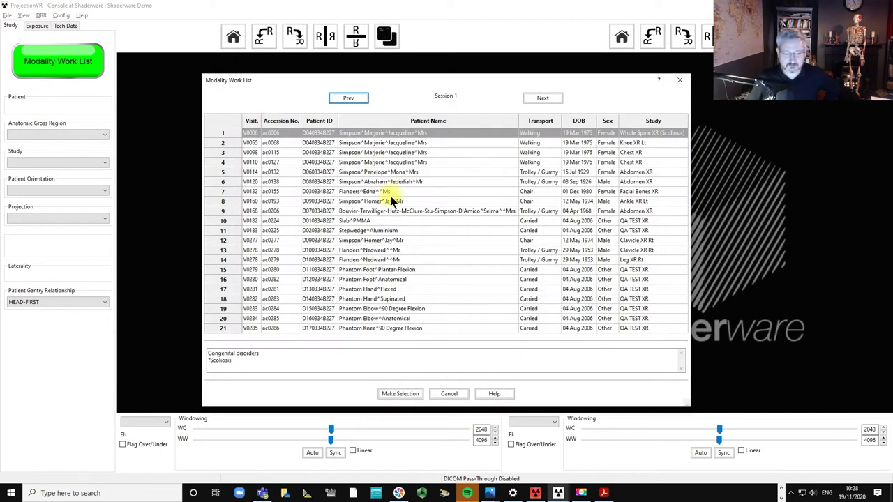
click(399, 171)
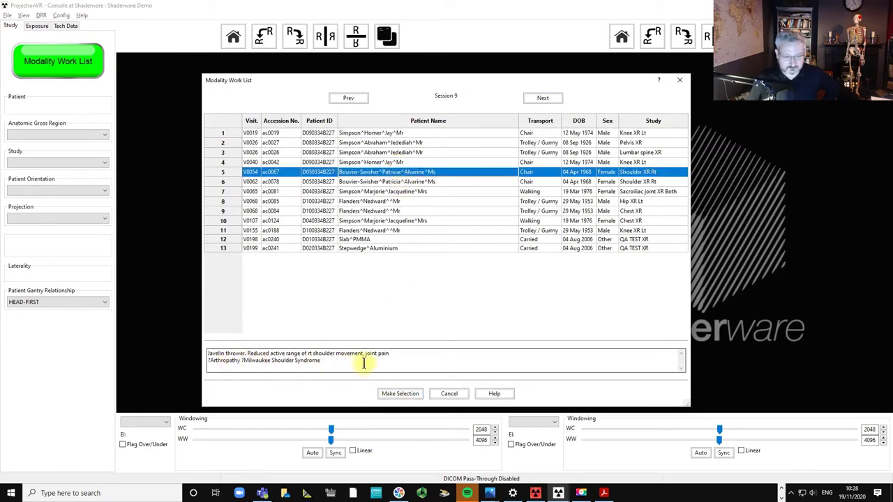
click(377, 181)
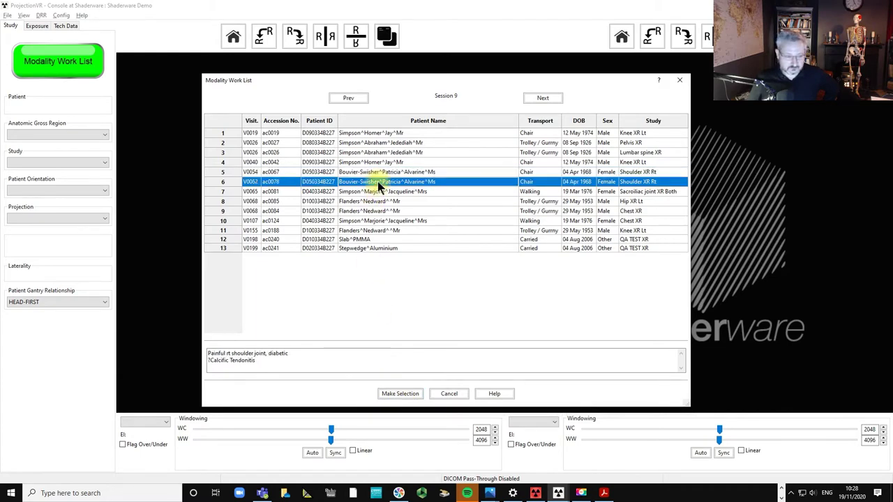
click(377, 171)
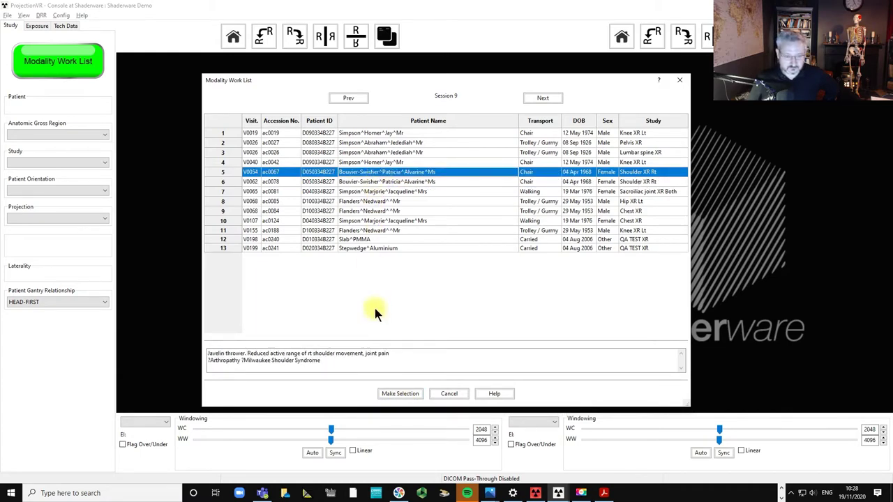
click(393, 394)
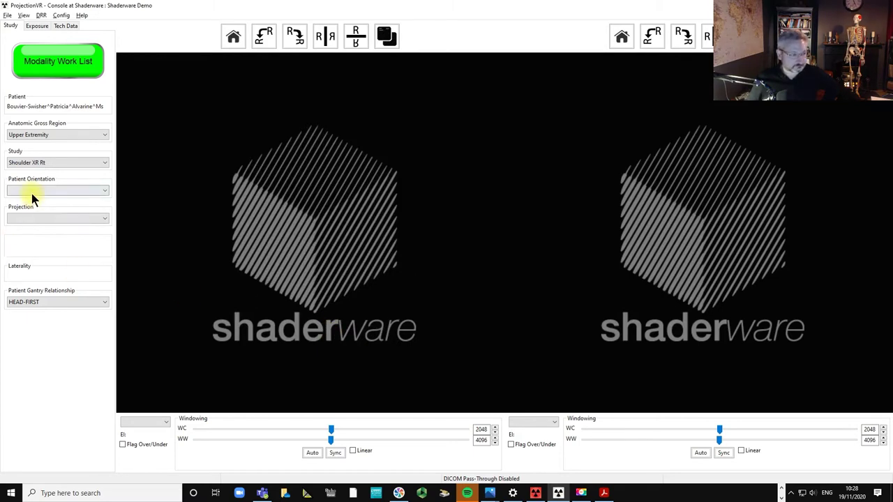
Set erect orientation and the AP Half-Axial Oblique (Garth) projection, then view the room
click(31, 191)
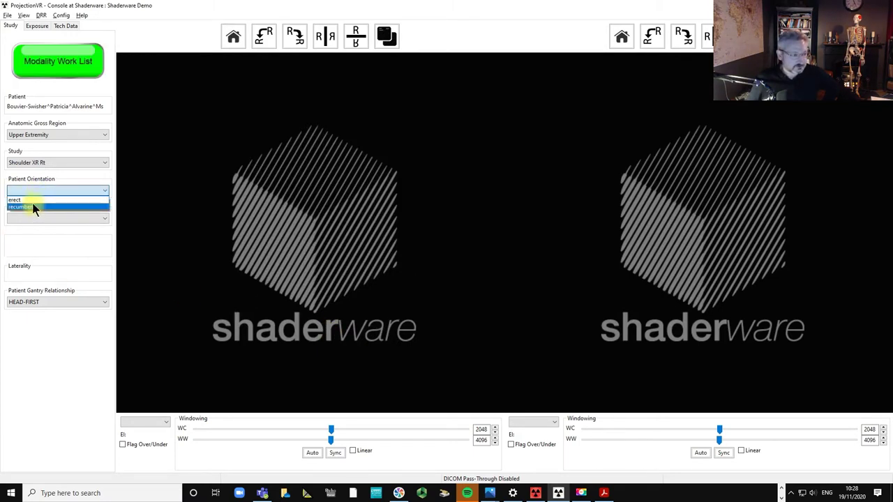
click(33, 207)
click(32, 192)
click(31, 200)
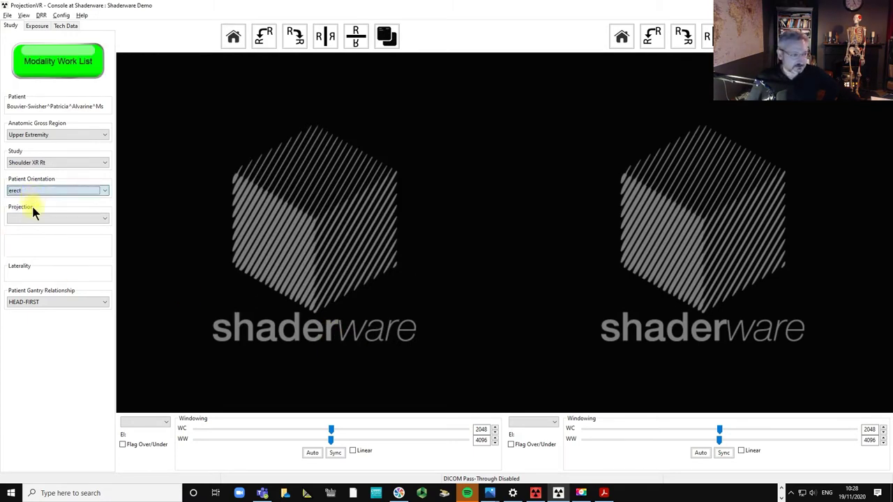
click(32, 219)
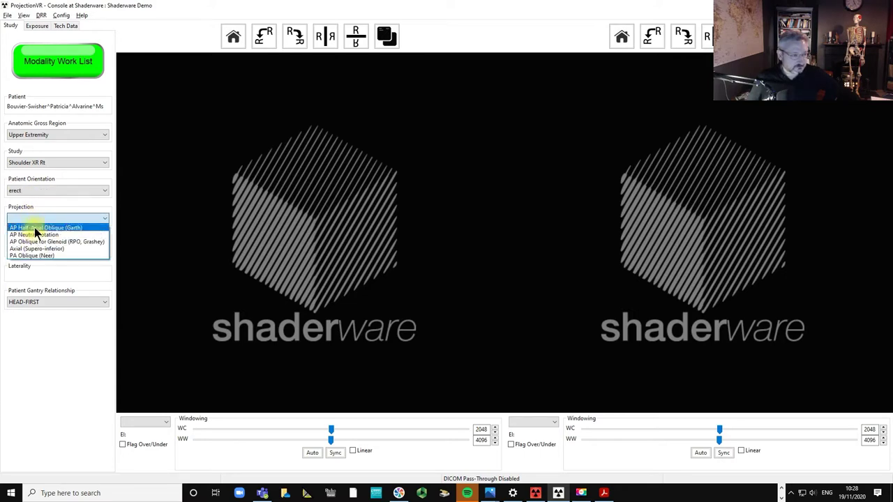
click(35, 228)
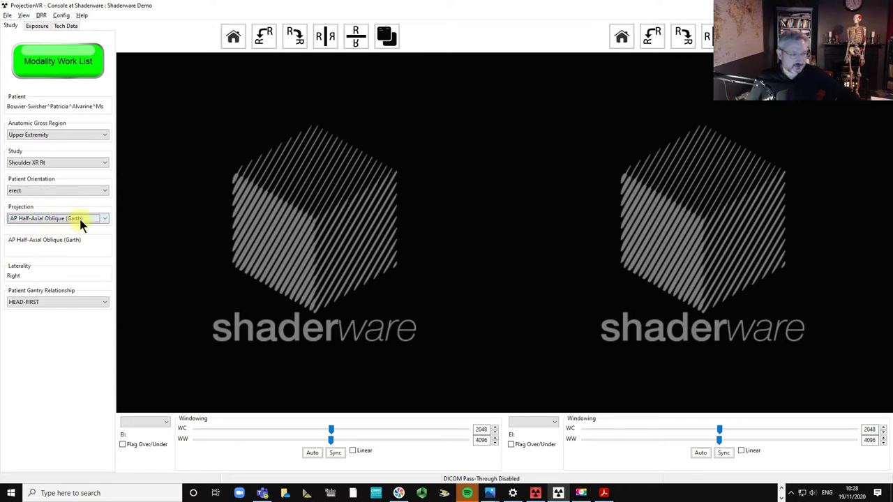
click(35, 27)
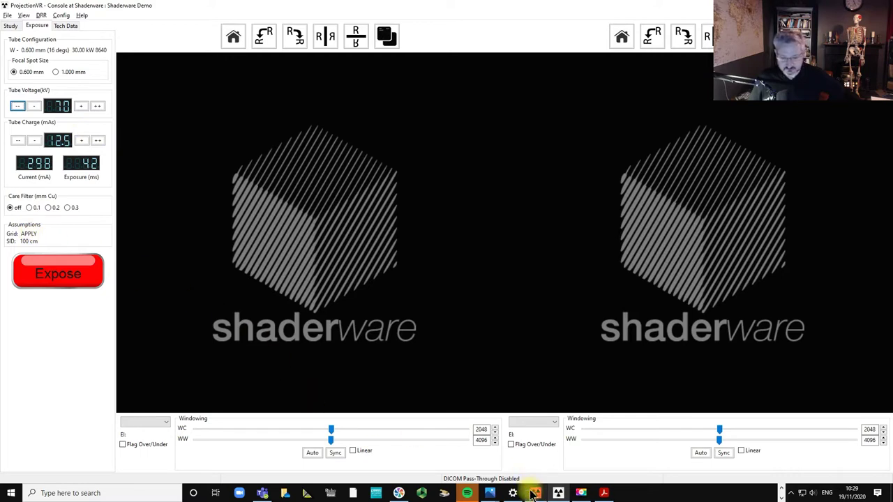
click(534, 495)
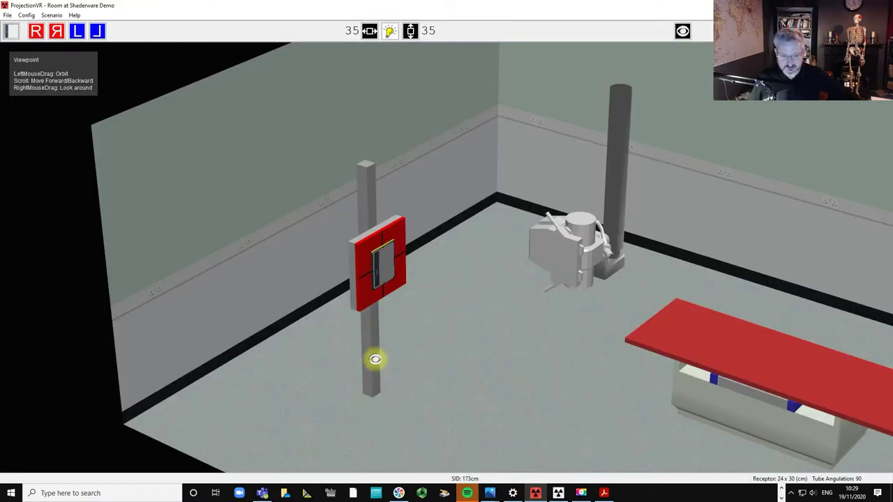
Pull the tray out of the erect bucky, load the cassette, and return to the console
drag(349, 255, 273, 347)
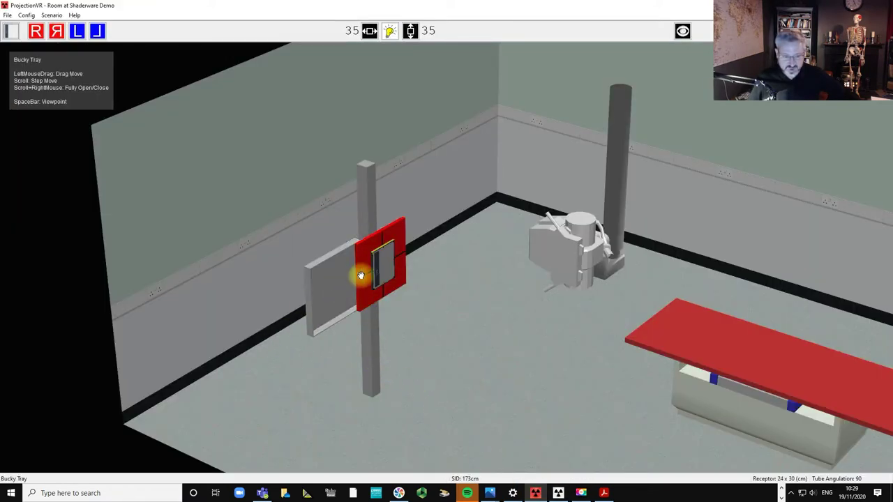
drag(384, 270, 351, 286)
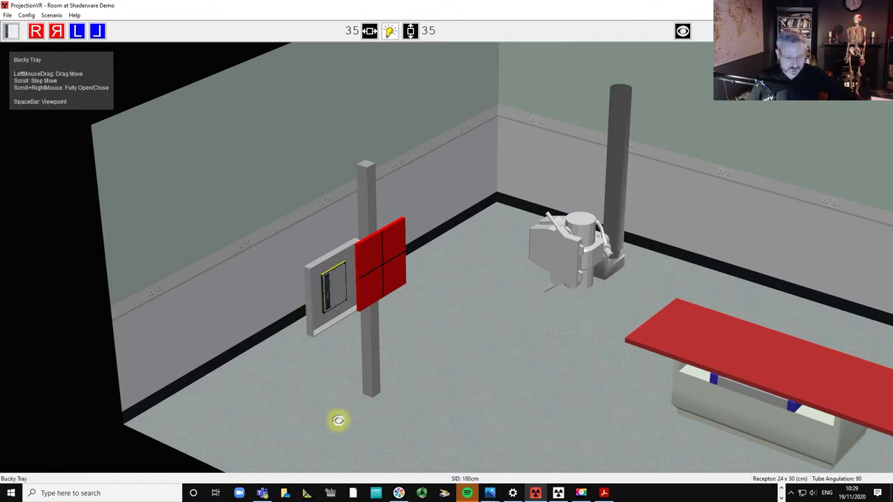
click(558, 492)
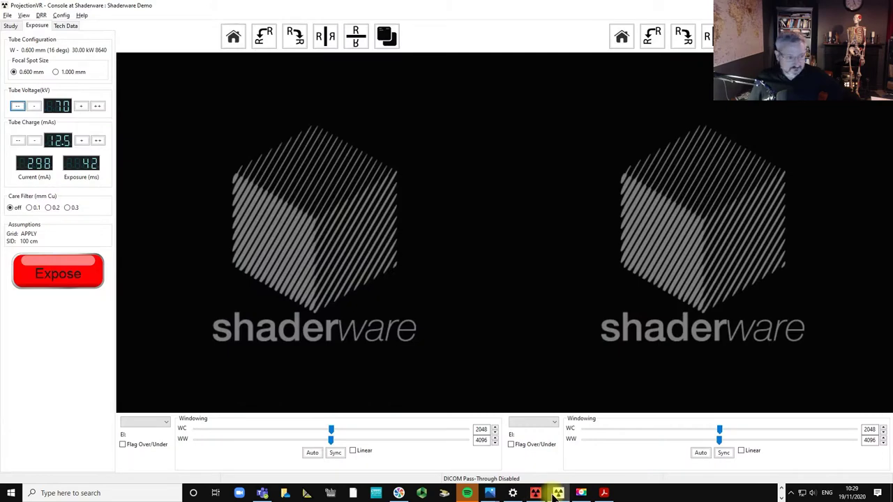
Reconfirm the javelin thrower's row 5 shoulder study from the Modality Work List
click(11, 26)
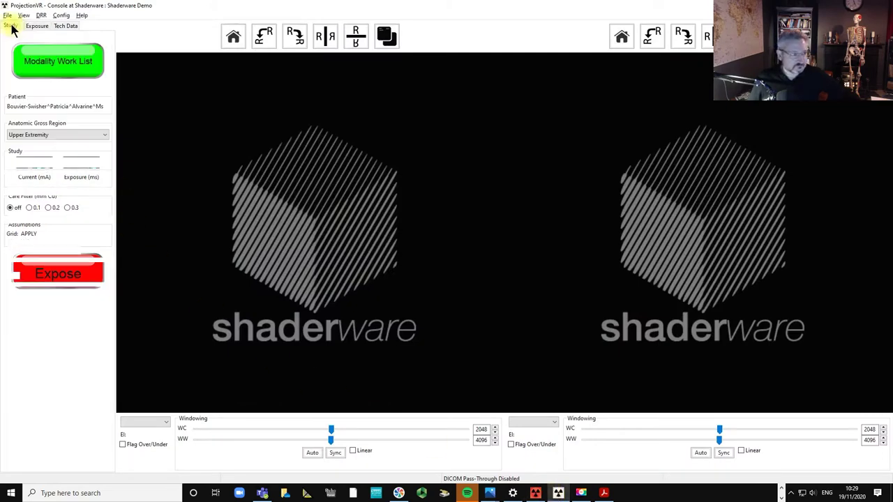
click(30, 61)
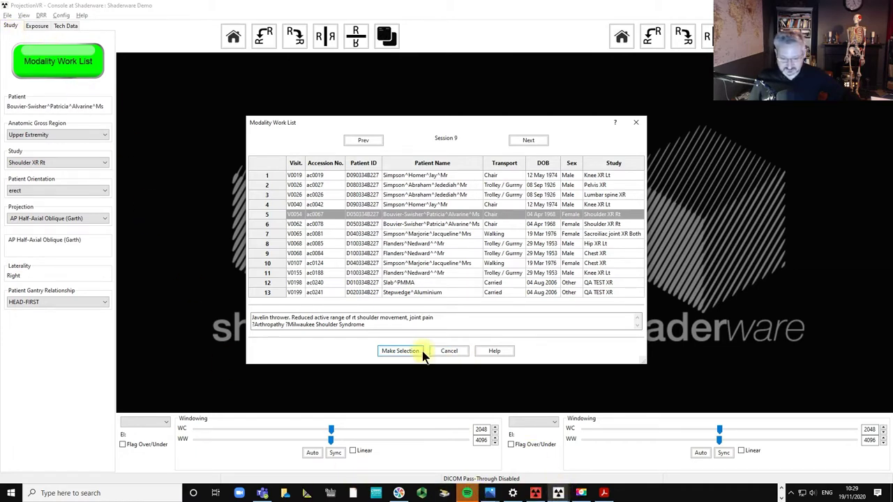
click(446, 351)
Place an R marker near the cassette's top and push the tray back into the bucky
click(535, 493)
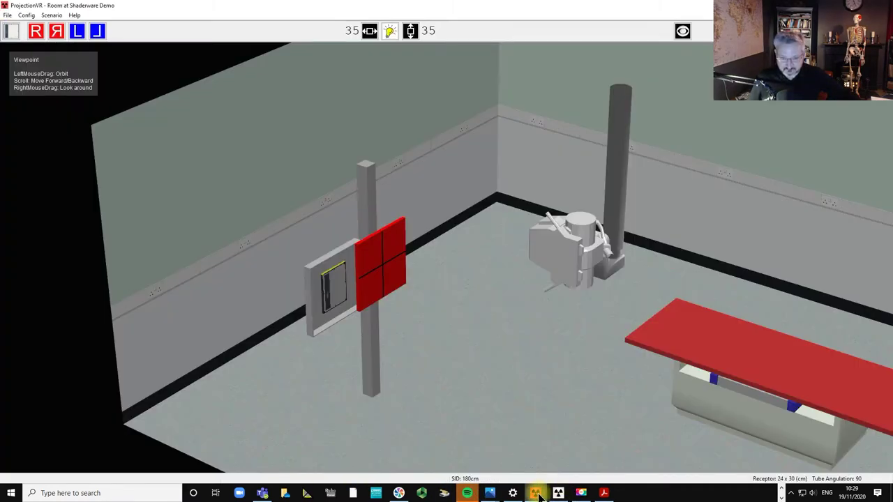
click(36, 30)
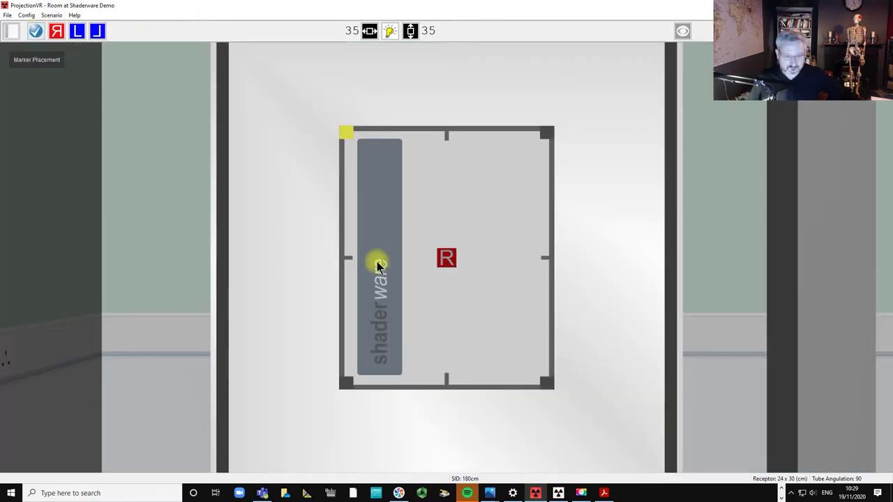
drag(439, 260, 386, 179)
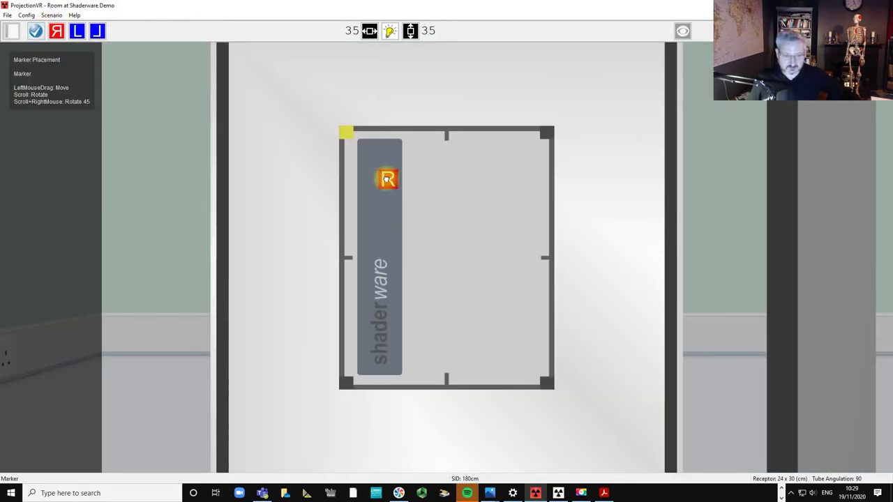
click(37, 35)
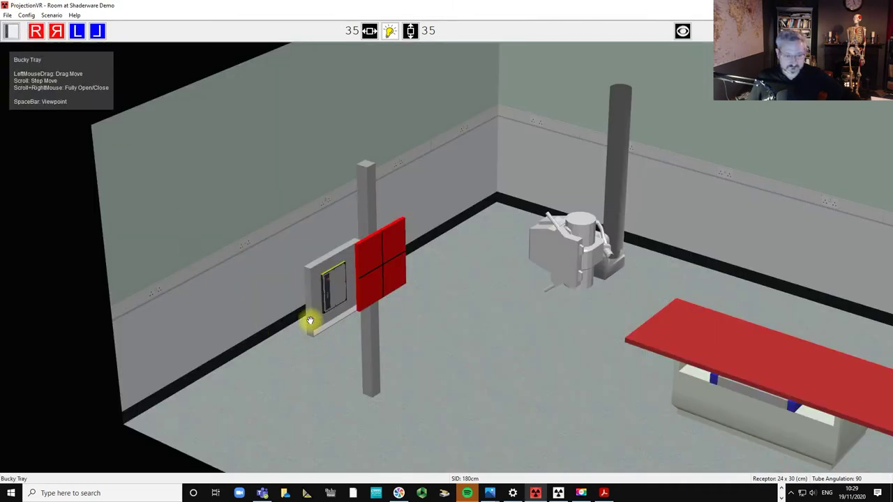
drag(311, 321, 361, 295)
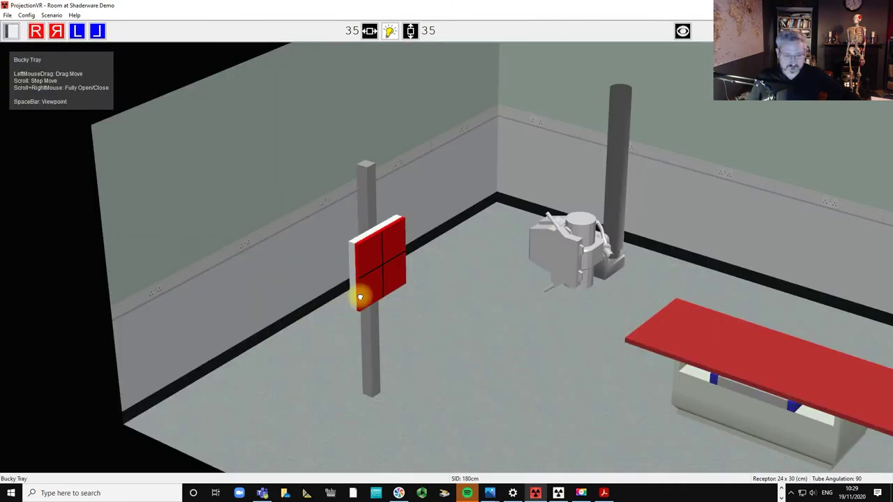
Stand the patient with their back against the erect bucky, checking placement from above
key(space)
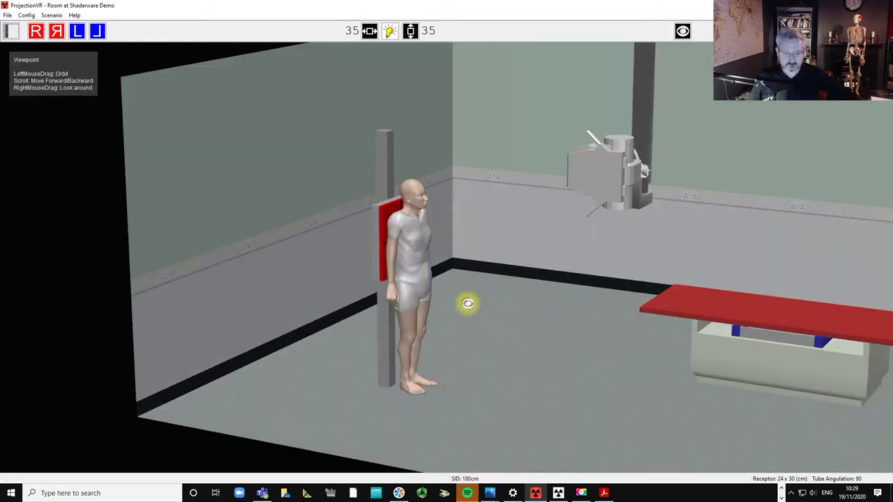
drag(417, 249, 424, 245)
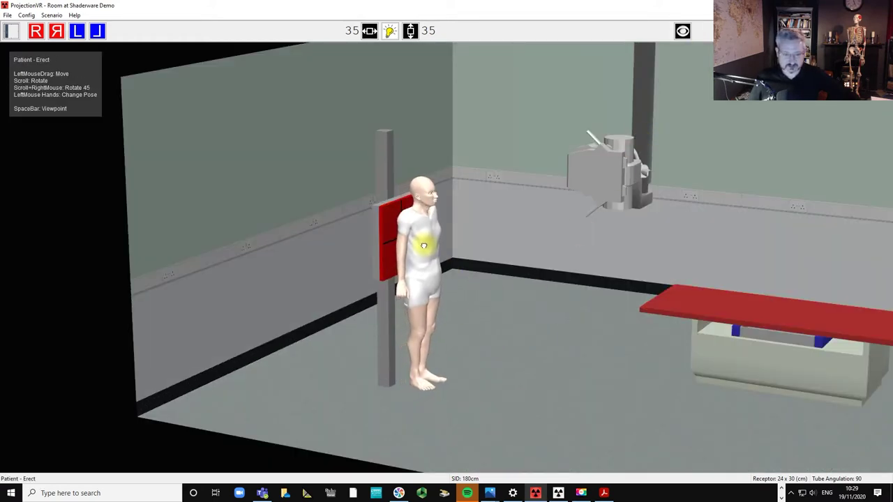
drag(519, 299, 484, 358)
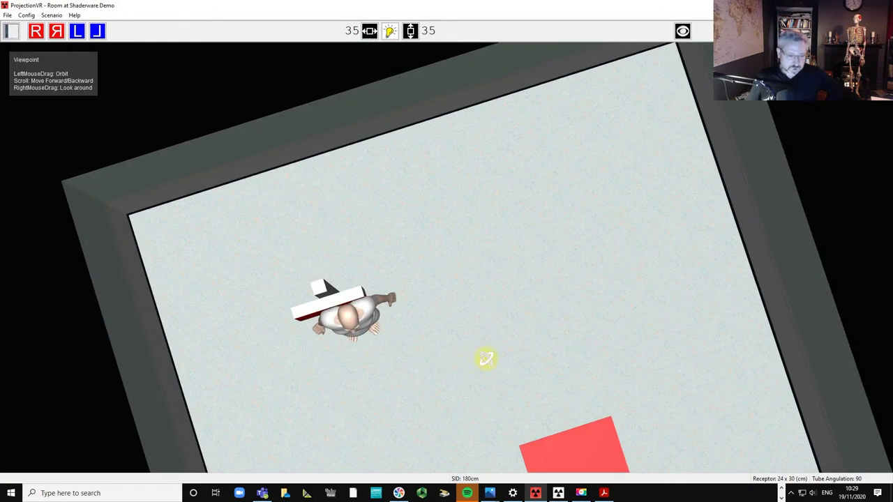
drag(367, 316, 374, 336)
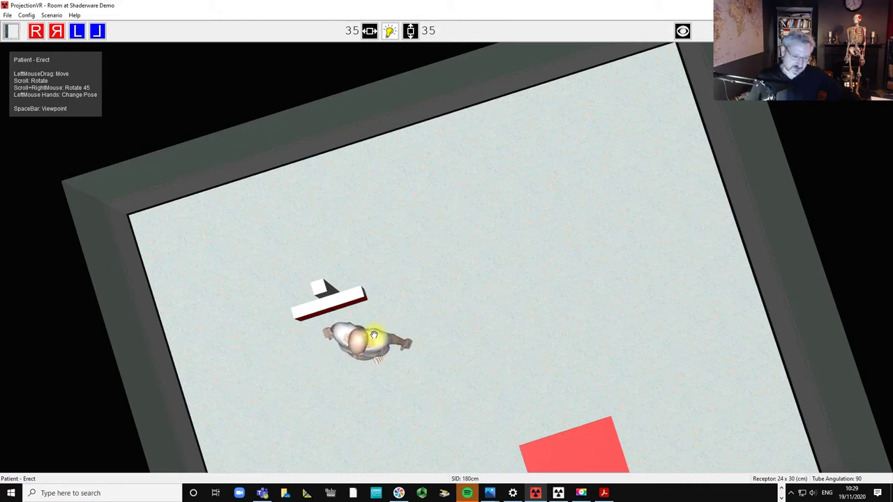
key(space)
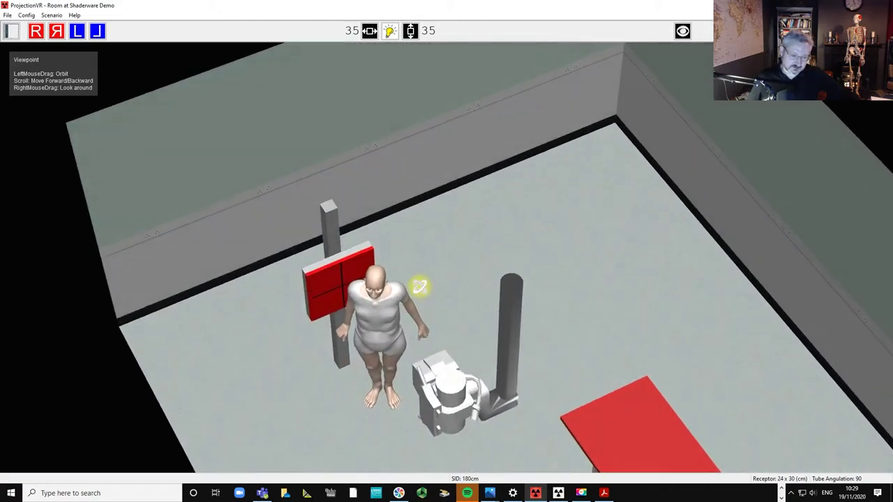
key(space)
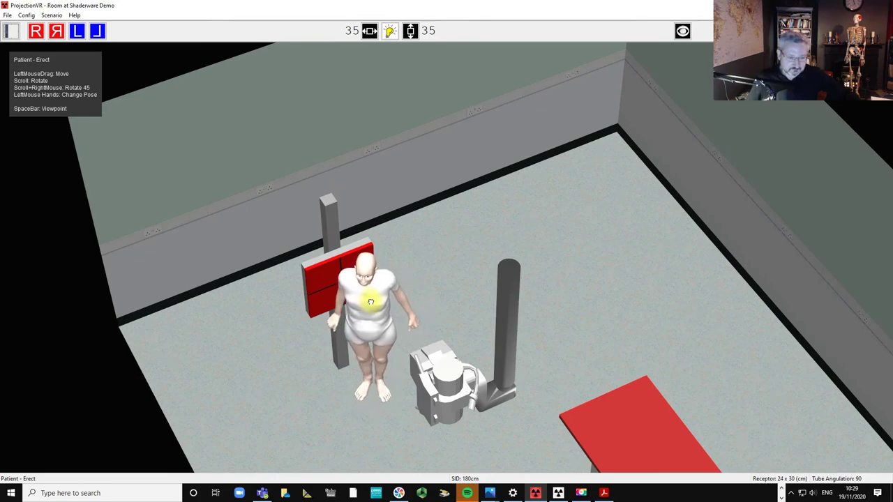
key(space)
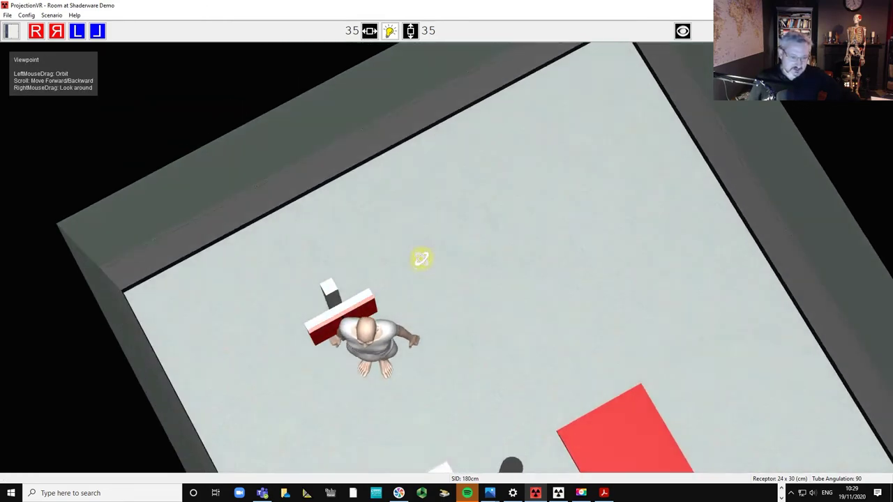
drag(421, 259, 418, 209)
key(space)
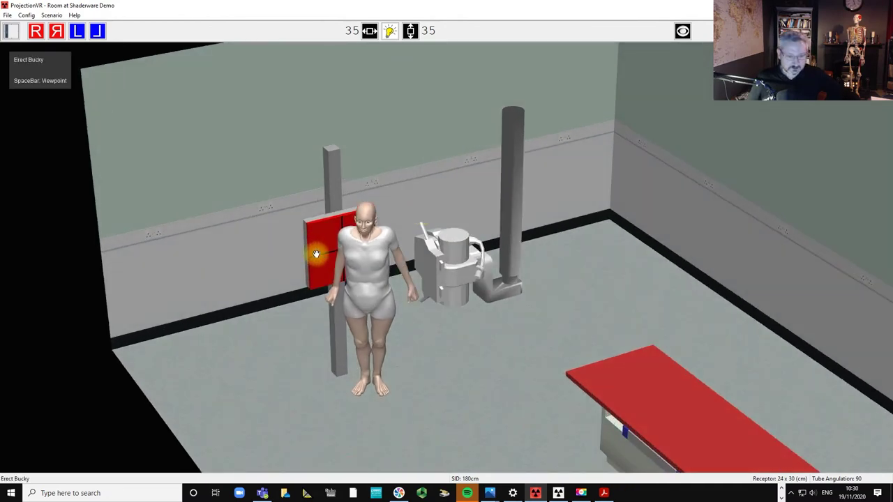
Angle and lock the X-ray tube at 45°, place it at 100 cm SID, and turn on the collimation light
key(space)
drag(272, 329, 617, 231)
key(space)
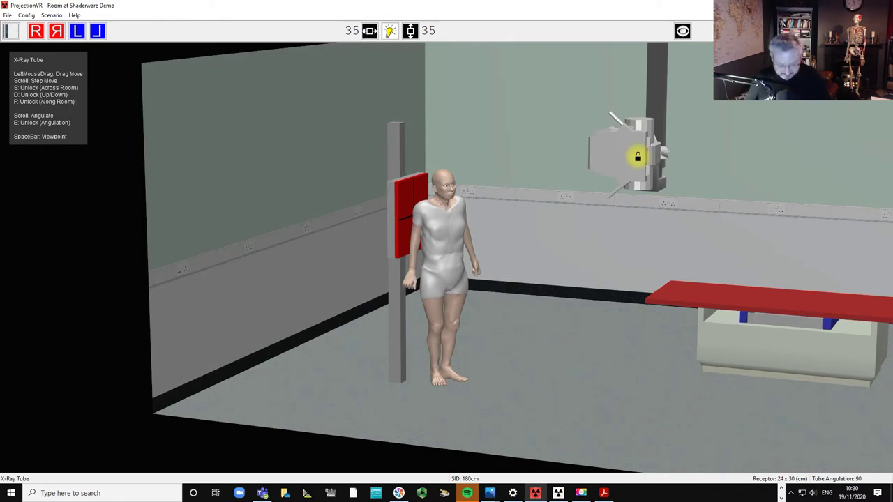
scroll(637, 156, down, 5)
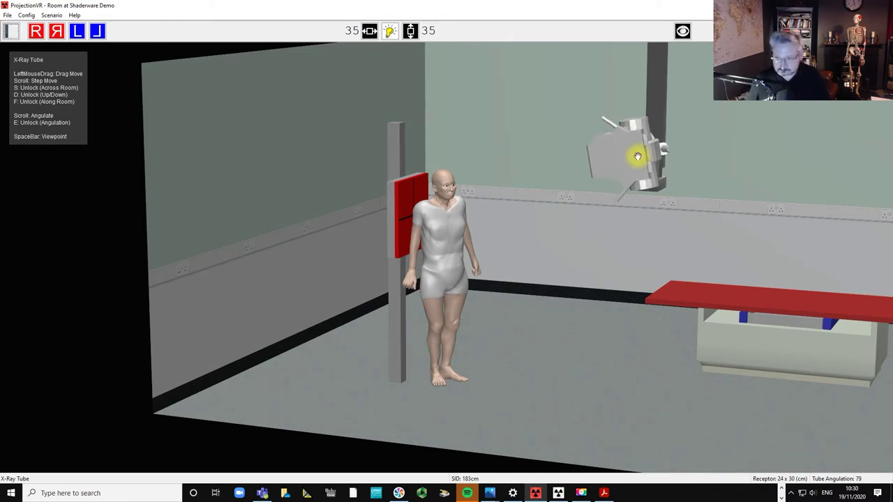
scroll(637, 157, down, 6)
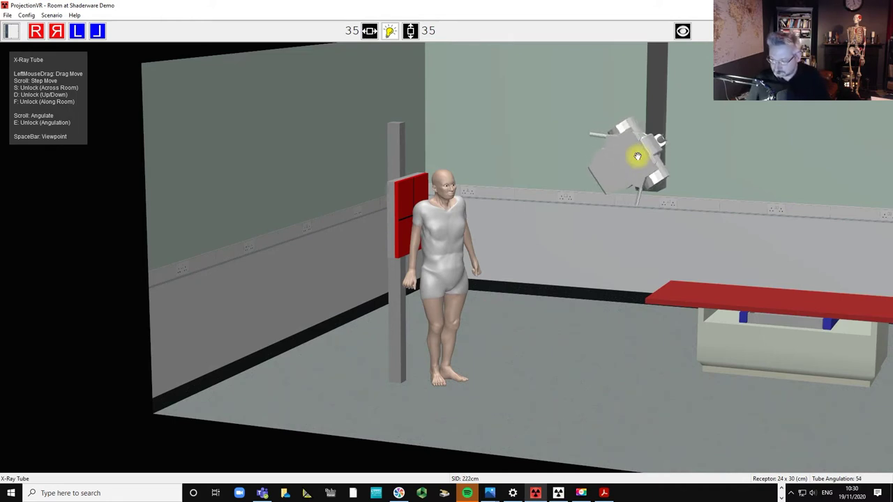
scroll(637, 156, down, 2)
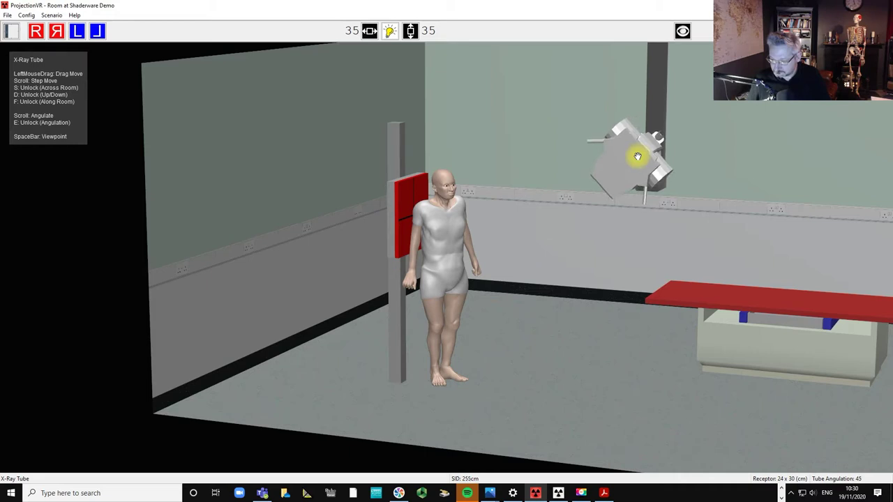
scroll(637, 156, up, 1)
click(637, 156)
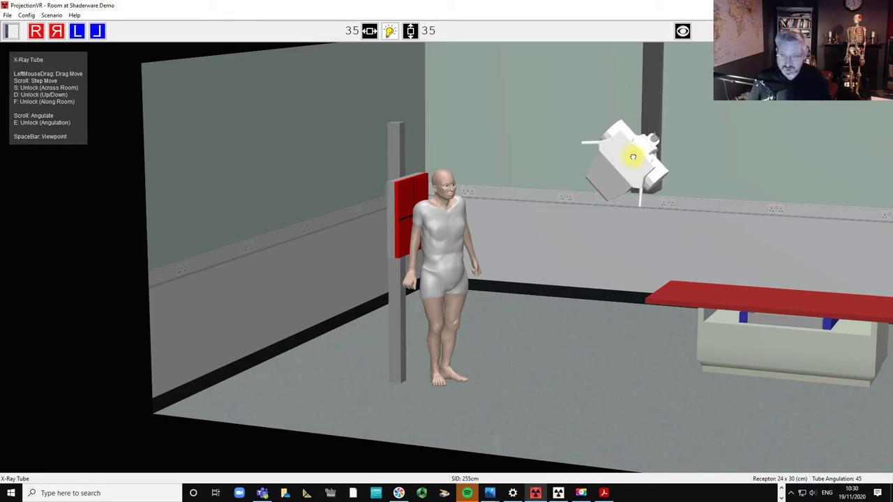
drag(645, 148, 499, 137)
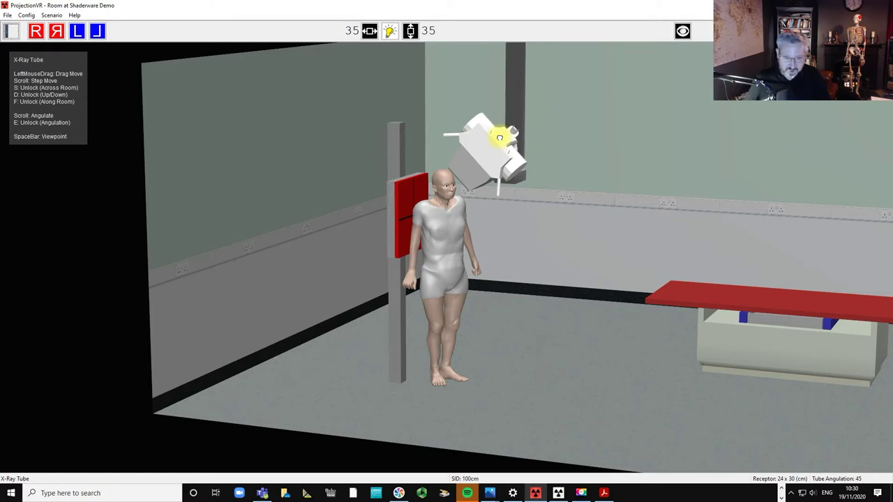
click(389, 34)
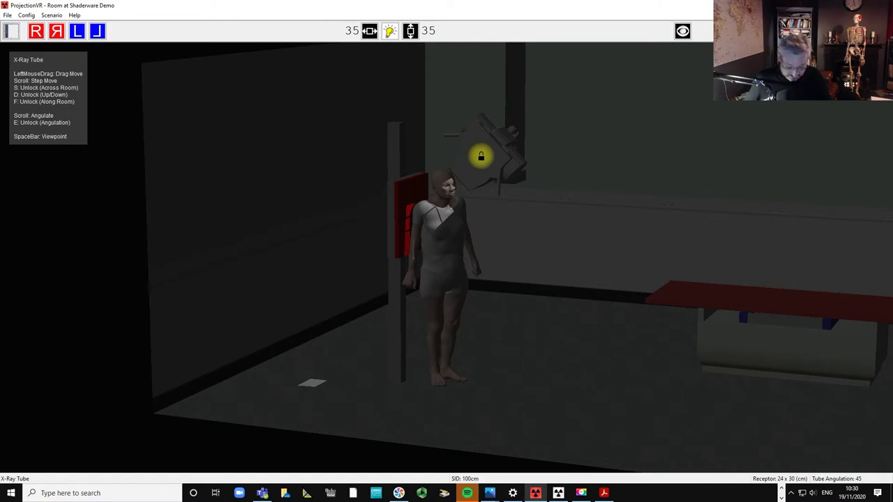
Move the tube above the right shoulder and nudge the patient slightly toward the receptor
drag(480, 156, 512, 189)
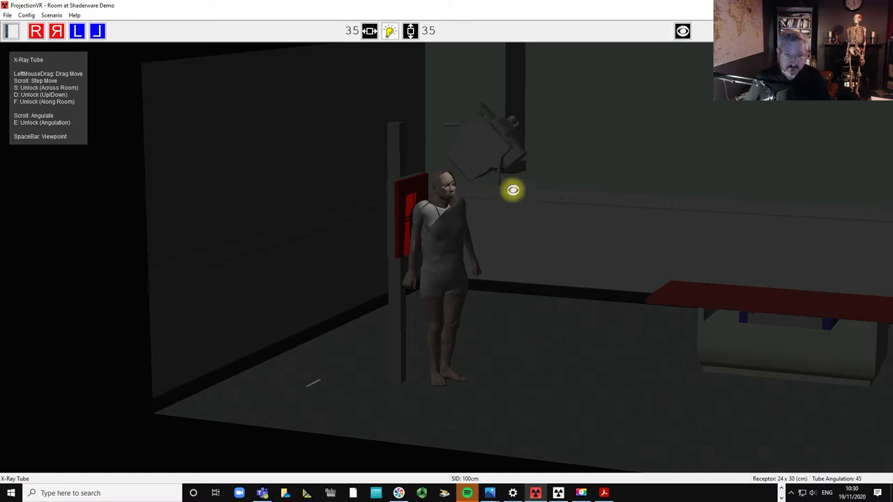
key(space)
drag(578, 269, 535, 293)
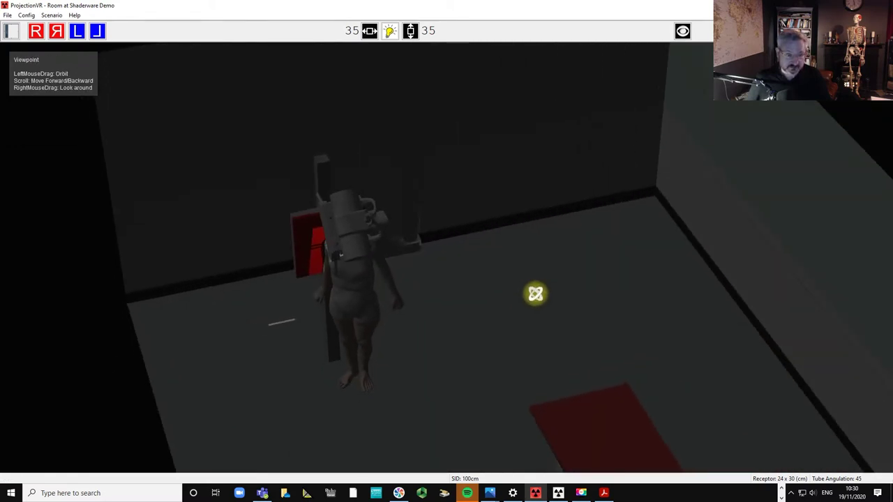
scroll(533, 291, up, 5)
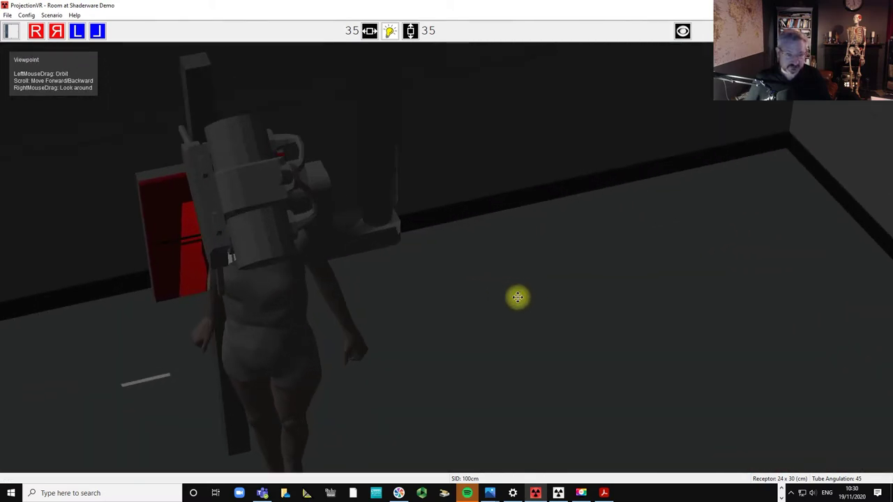
drag(517, 298, 695, 368)
mouse_move(596, 307)
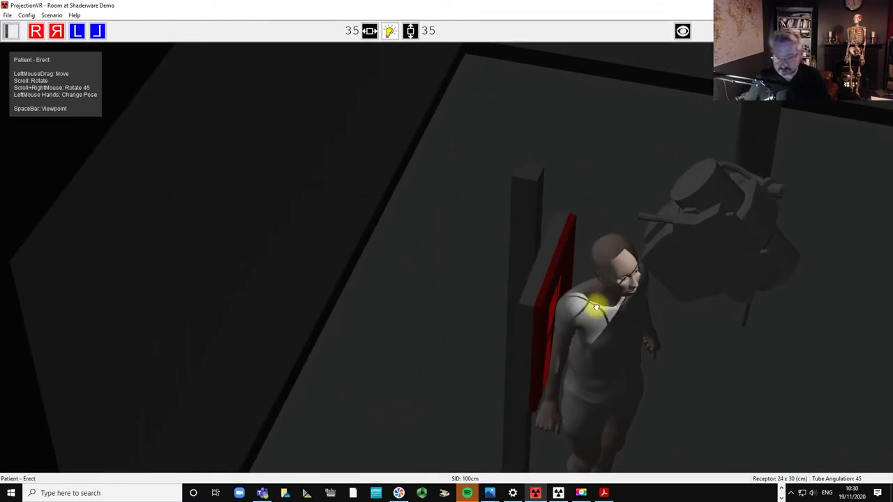
drag(596, 307, 594, 304)
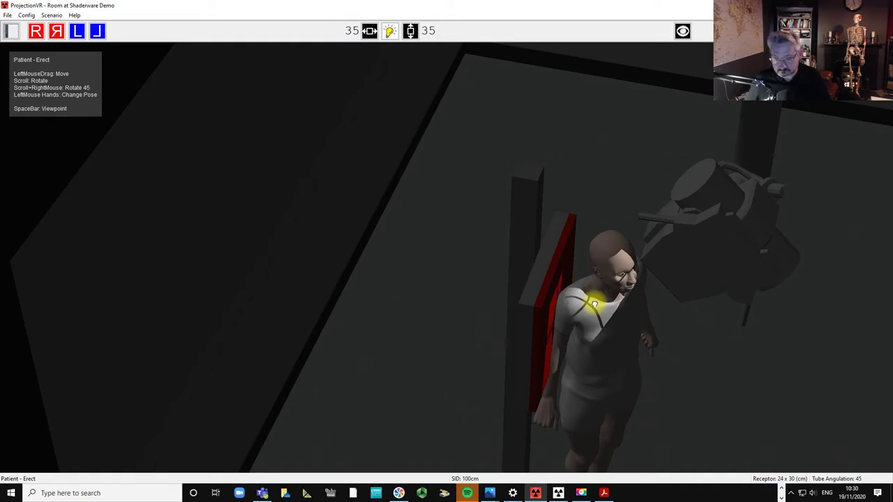
drag(584, 156, 573, 161)
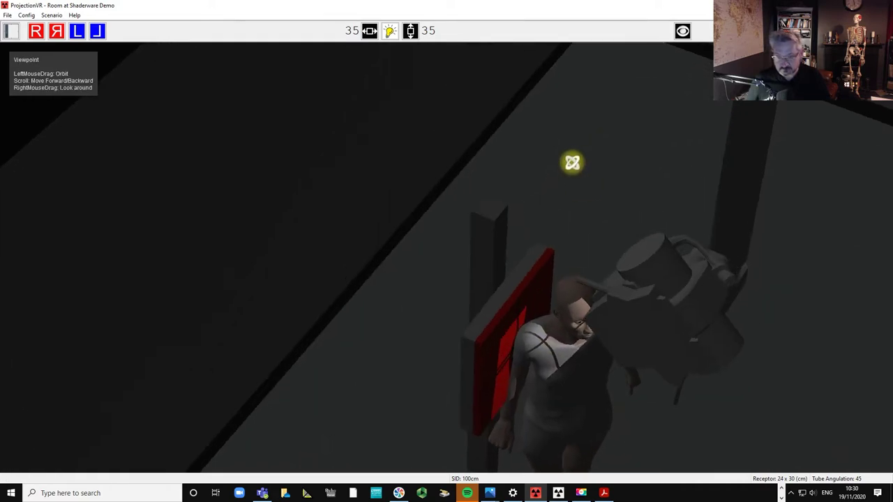
Narrow the collimation from 32 x 35 to 13 x 13 and fine-tune the tube over the shoulder
scroll(370, 32, down, 6)
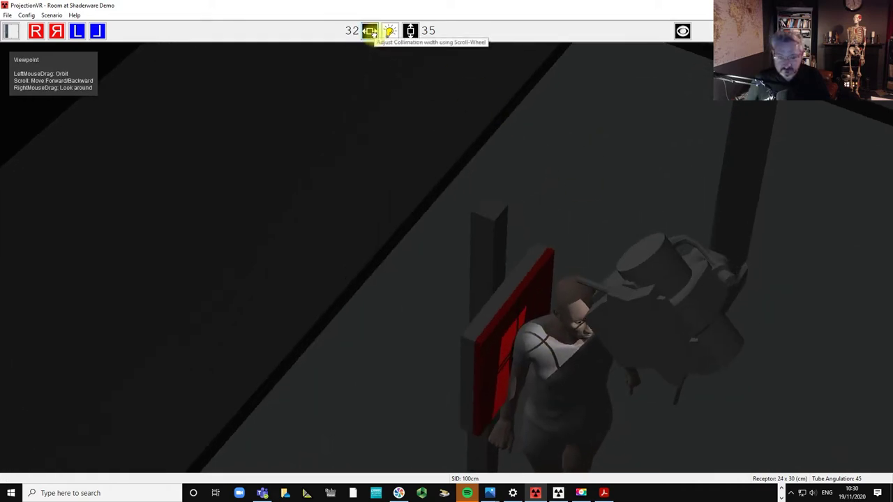
scroll(370, 32, down, 3)
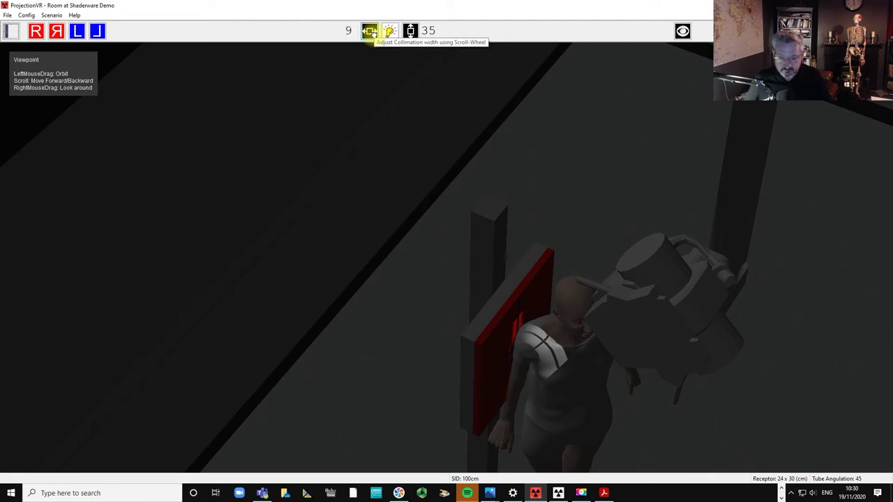
scroll(370, 33, up, 2)
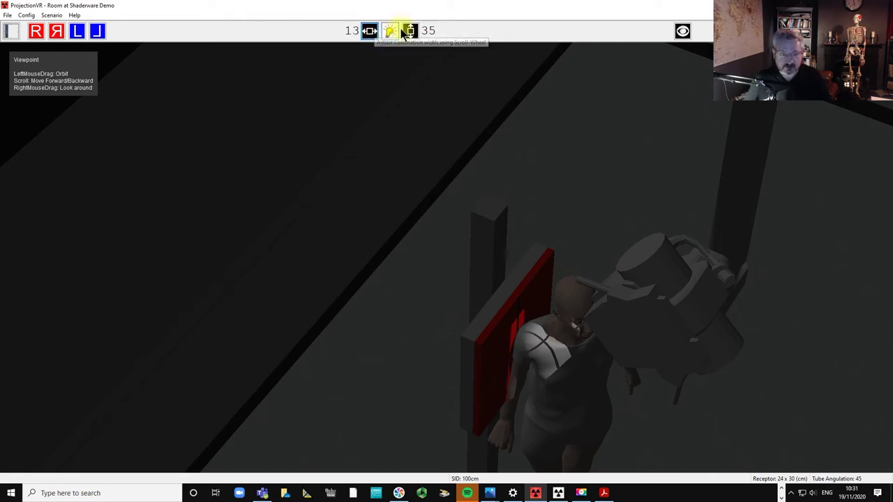
scroll(412, 32, down, 2)
scroll(412, 32, down, 2)
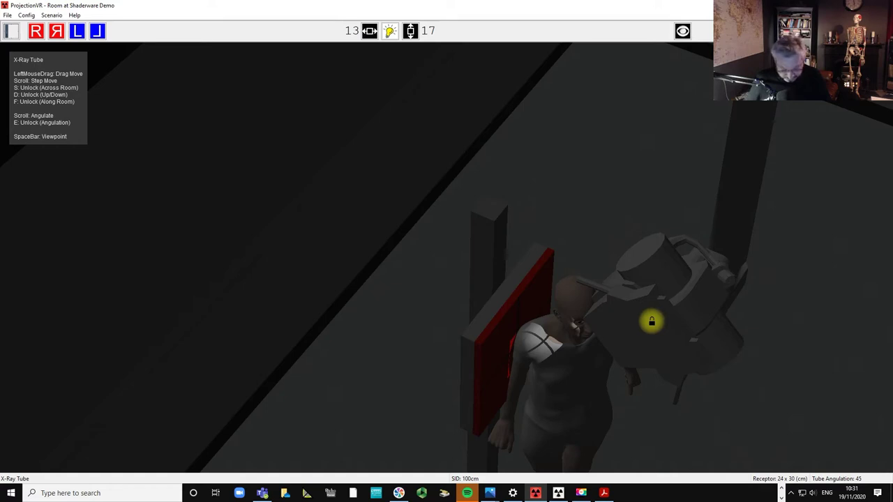
drag(651, 322, 654, 314)
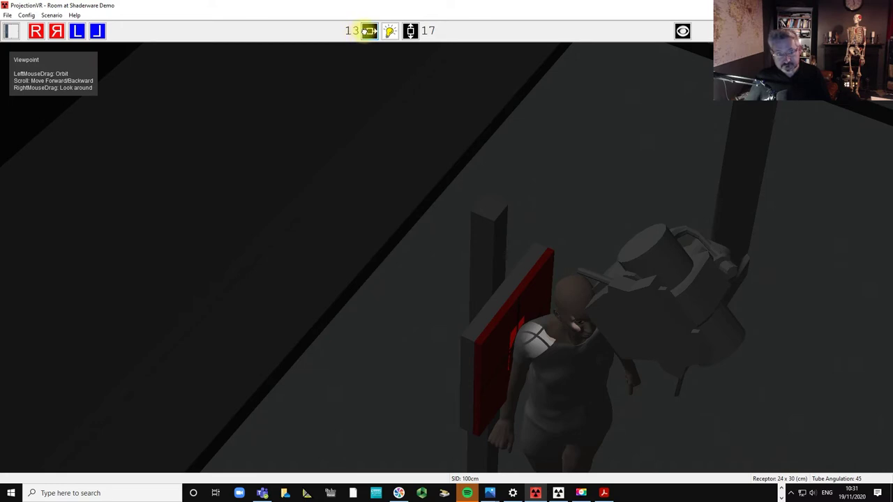
scroll(364, 30, down, 2)
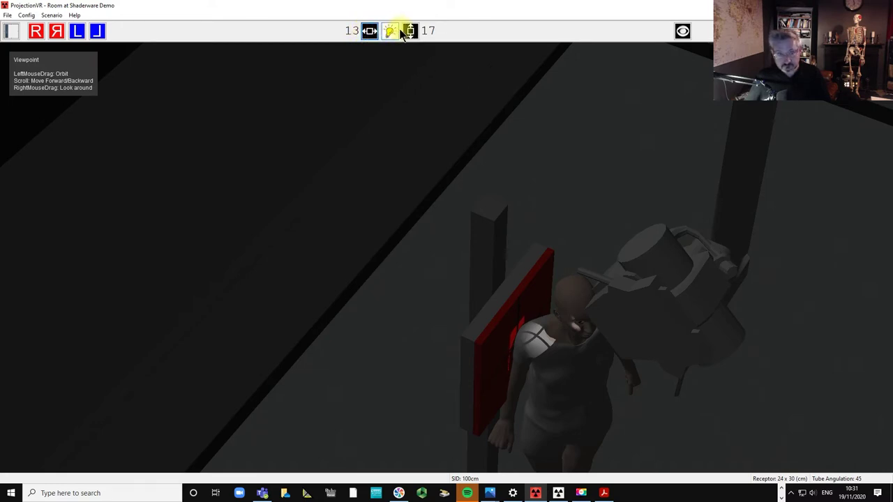
scroll(409, 31, down, 1)
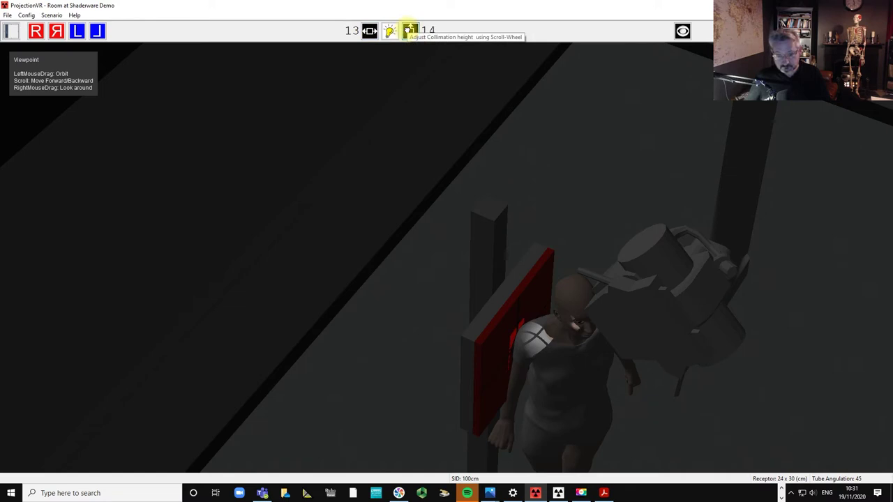
Acquire exposure E001 at 70 kVp and 12.50 mAs on the console, then start adjusting its windowing
click(561, 493)
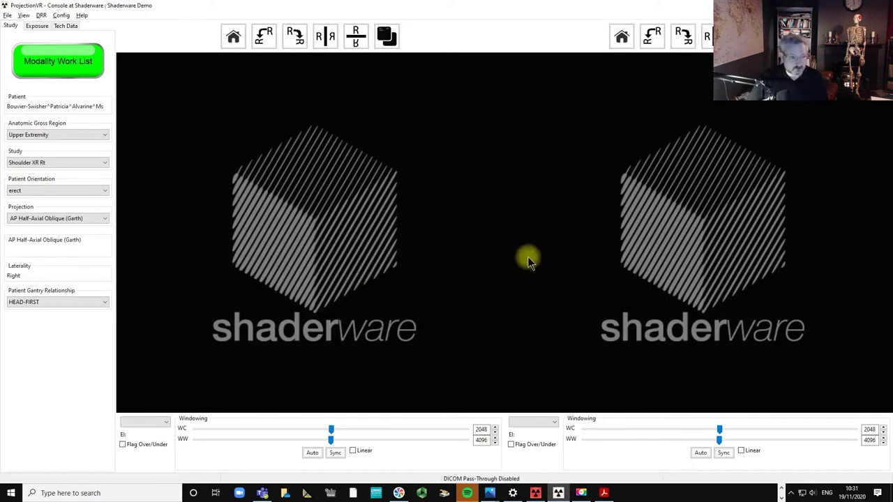
click(37, 27)
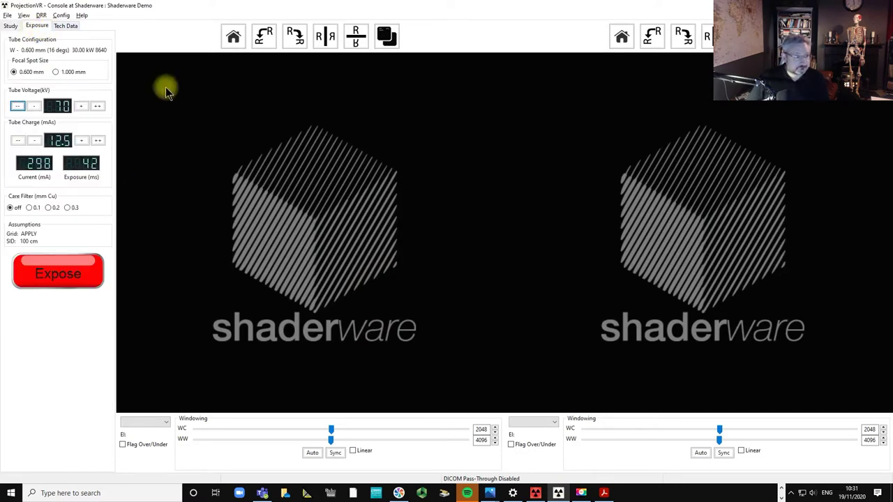
click(47, 273)
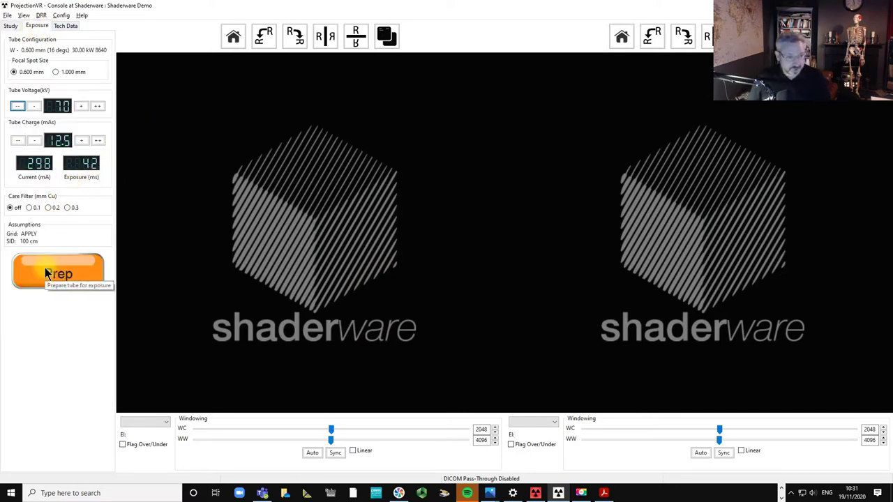
click(46, 272)
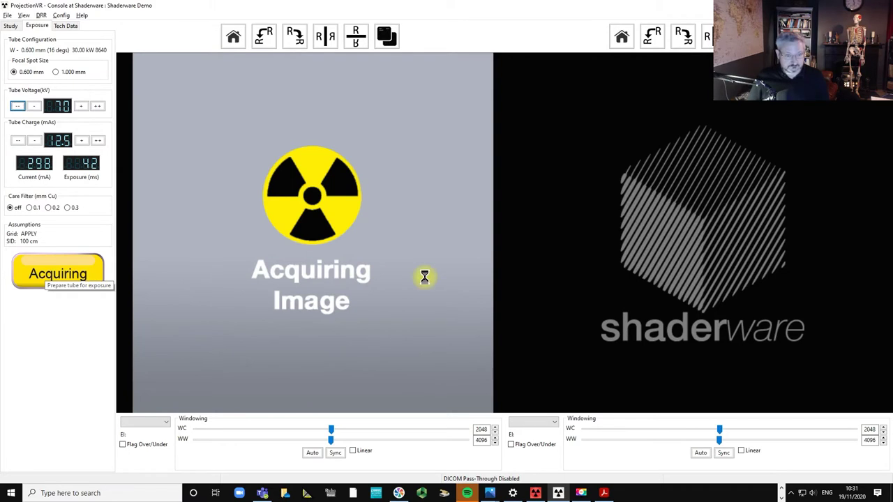
drag(349, 289, 262, 331)
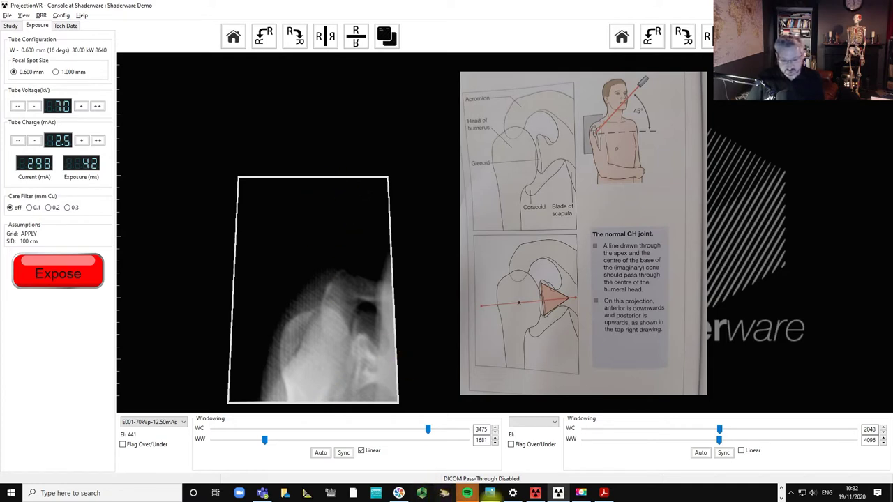
Leave the E001 radiograph windowed at WC 3475 and WW 1681
mouse_move(557, 495)
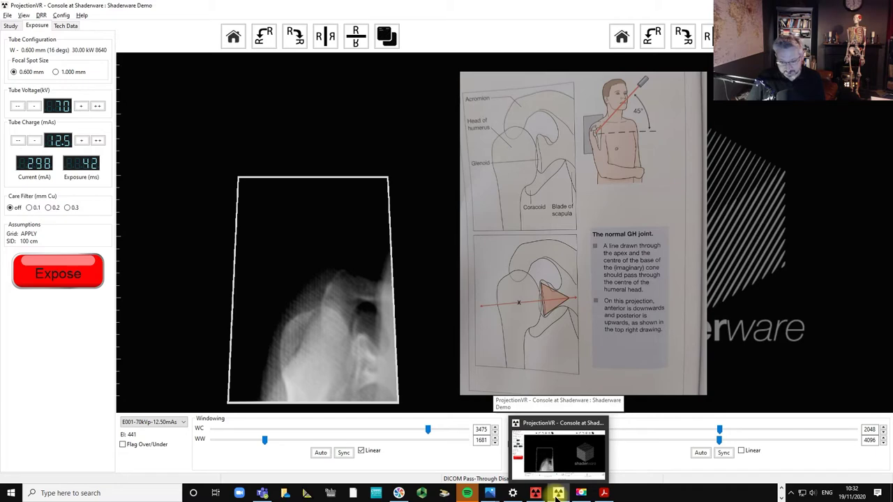
Return to the 3-D room, switch the collimation light on, and lower the erect bucky slightly
click(557, 495)
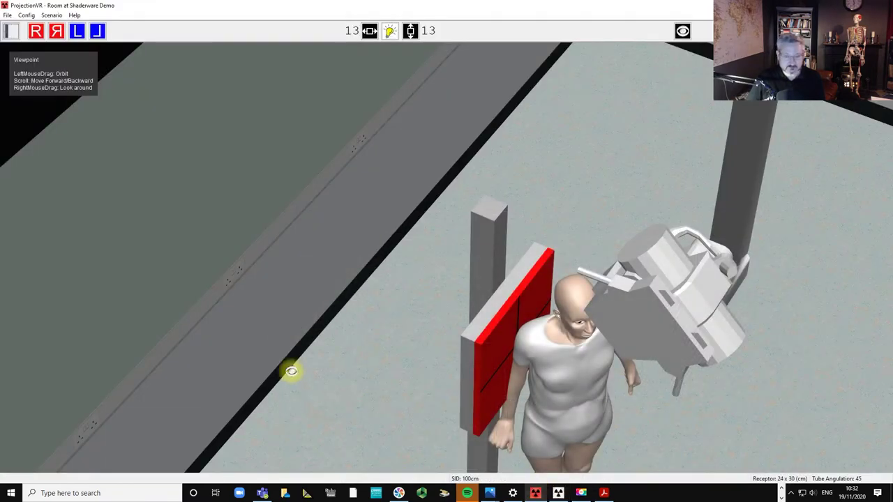
drag(370, 101, 387, 35)
click(389, 31)
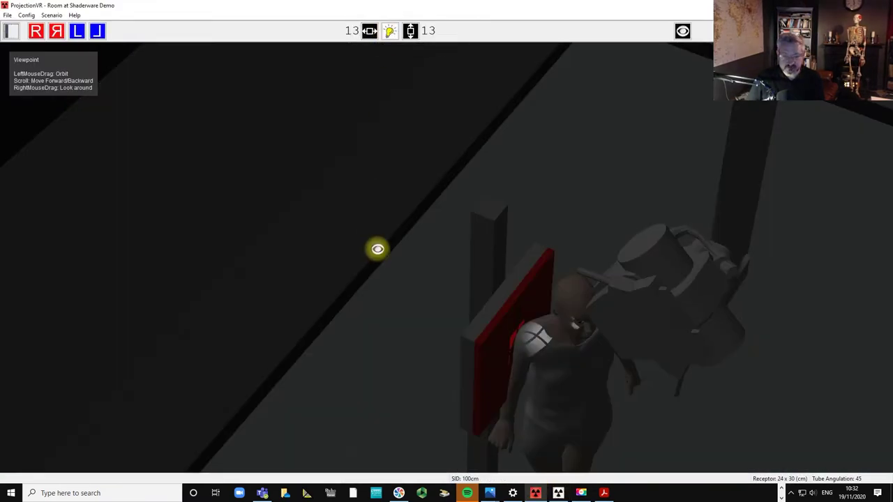
drag(375, 237, 367, 217)
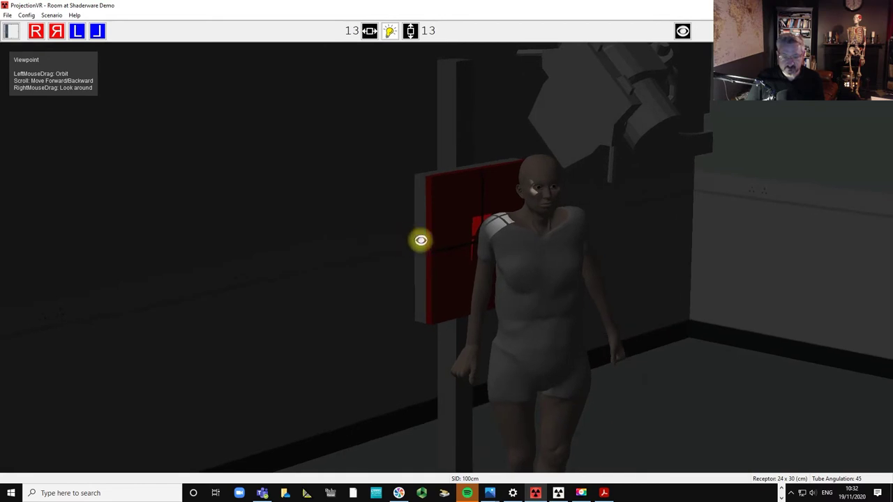
drag(448, 249, 448, 256)
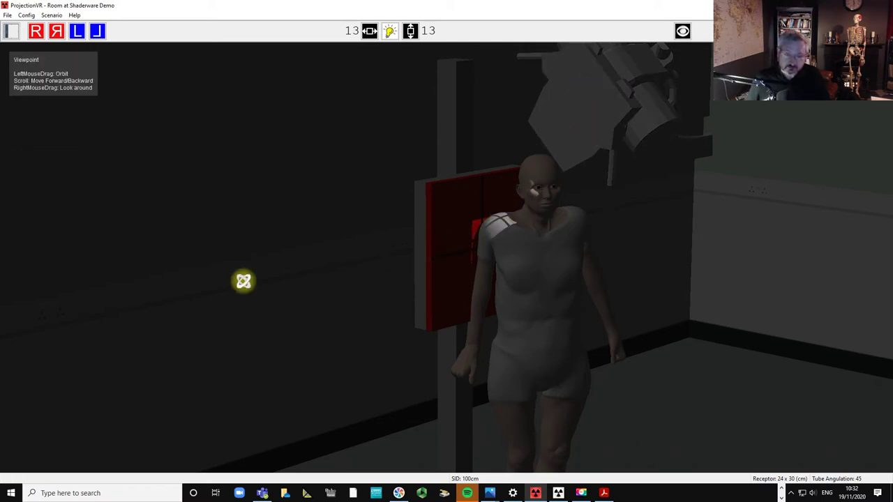
drag(244, 281, 258, 286)
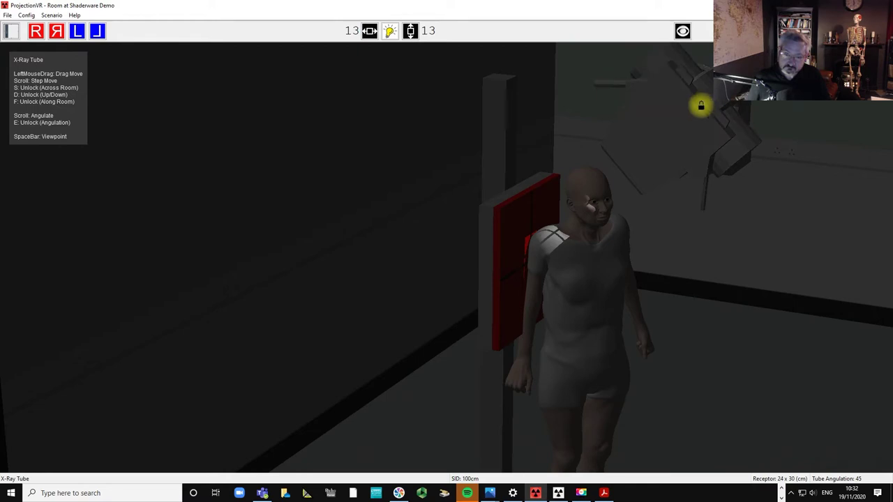
drag(405, 293, 395, 303)
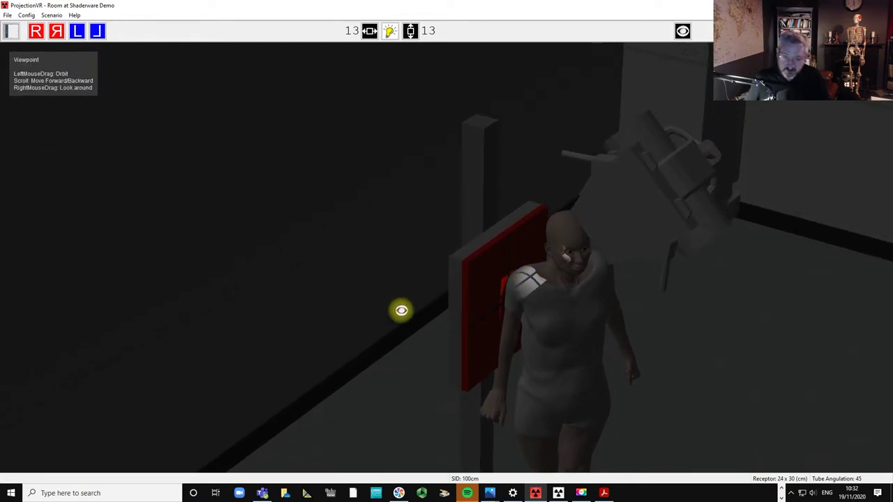
drag(400, 313, 353, 333)
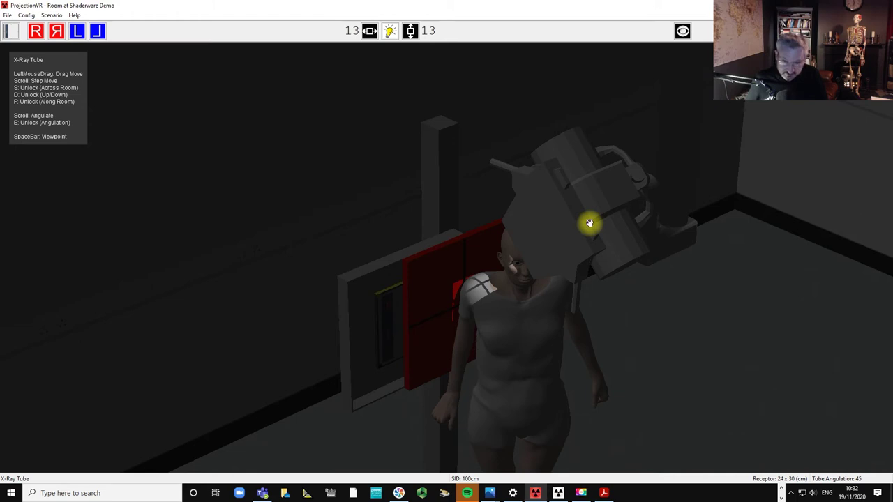
Slide the bucky tray fully in and raise the 45° tube over the right shoulder
drag(590, 223, 526, 251)
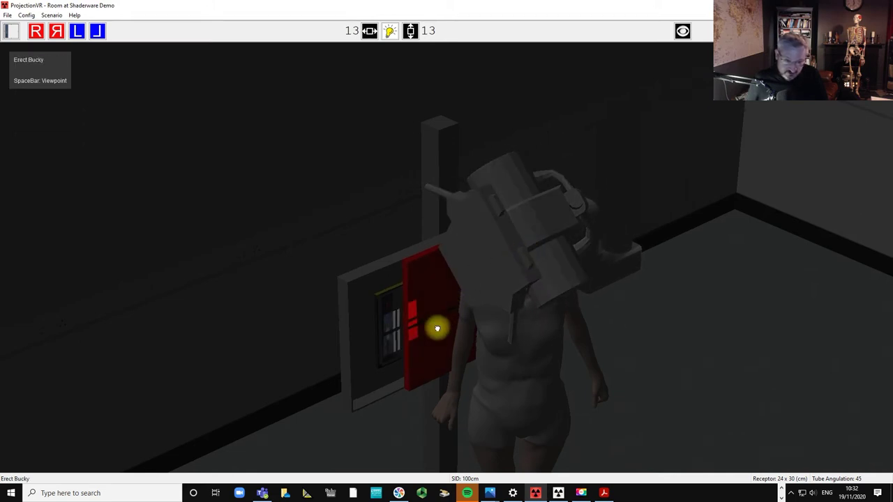
drag(437, 328, 437, 330)
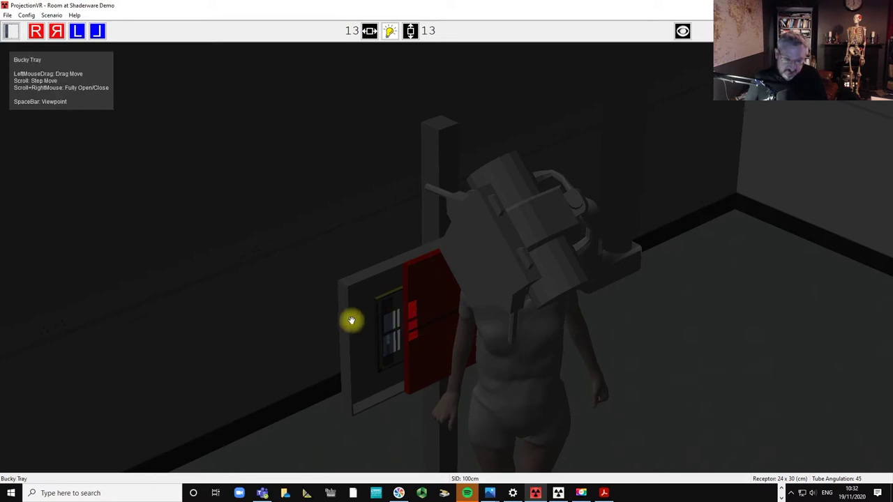
drag(342, 318, 489, 286)
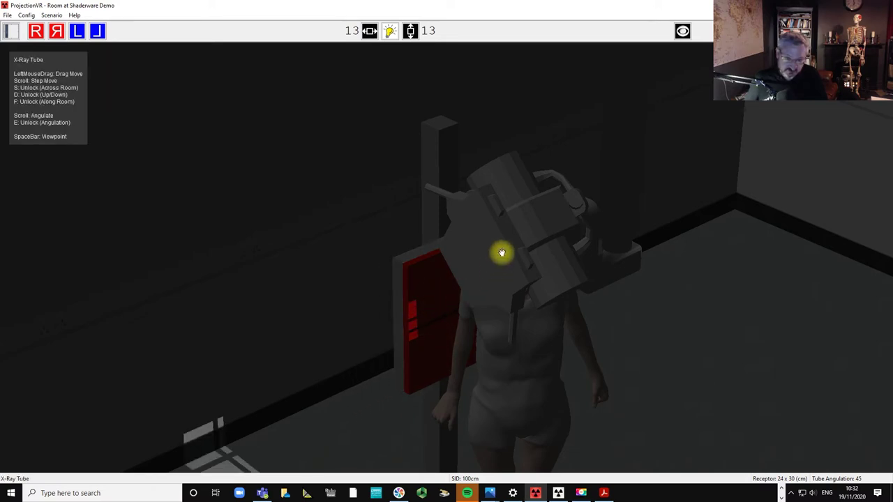
drag(502, 254, 580, 239)
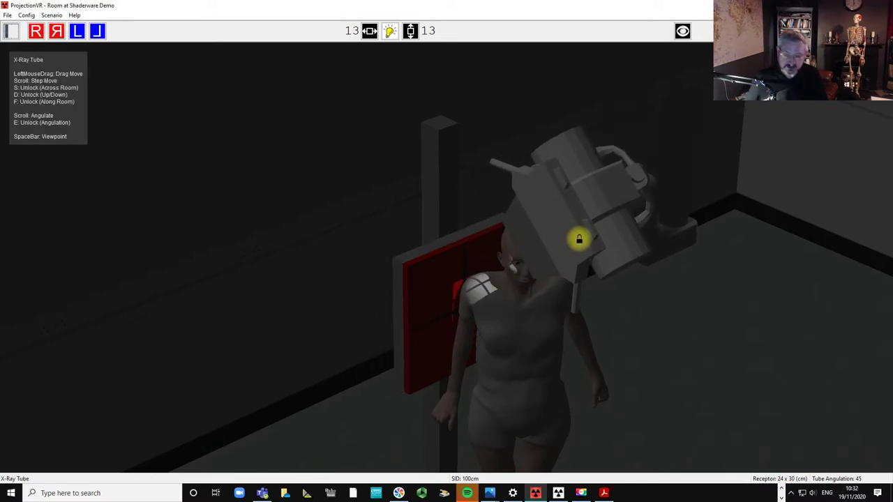
drag(678, 315, 700, 307)
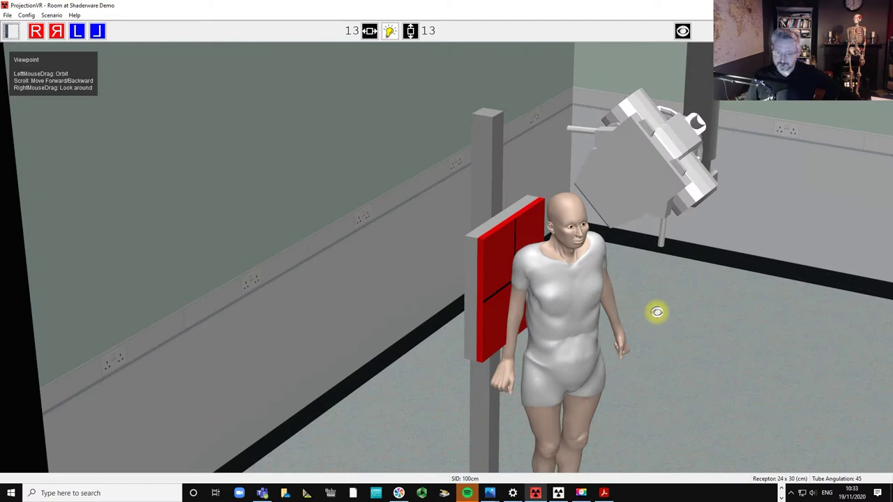
Take scapular Y exposure E002 at 70 kVp, 12.50 mAs and window it to WC 3744, WW 2337
click(535, 493)
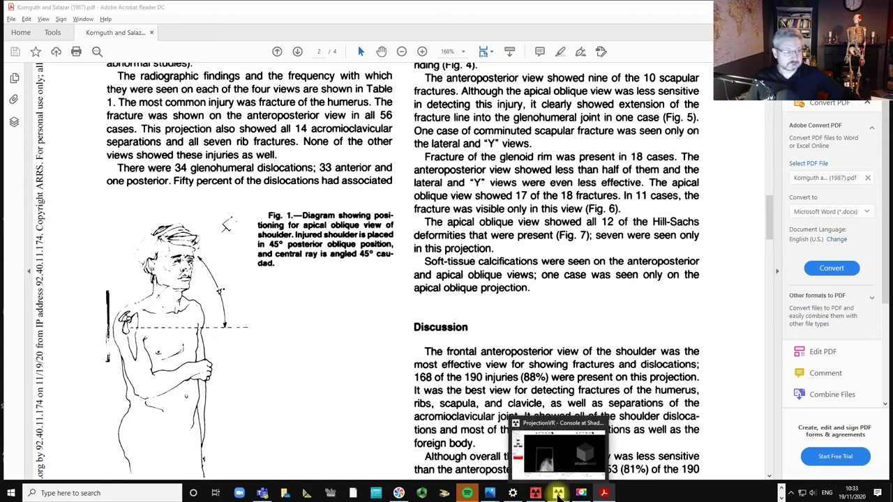
click(559, 493)
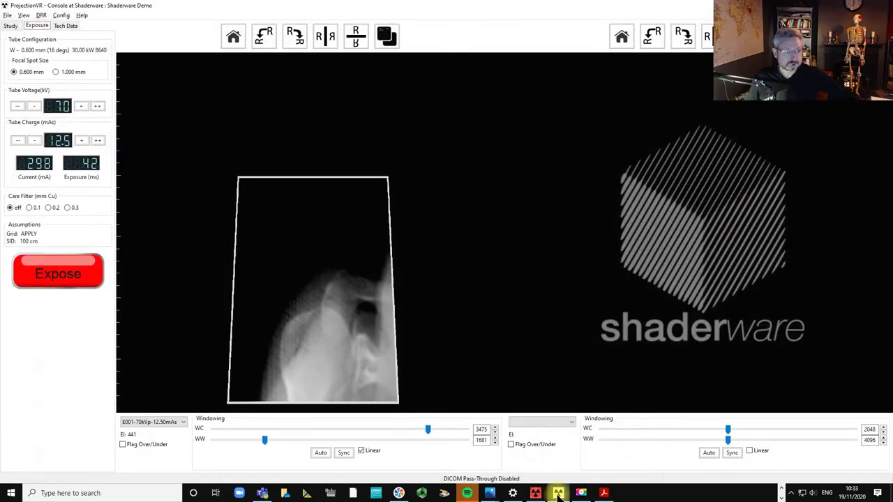
click(10, 26)
click(31, 27)
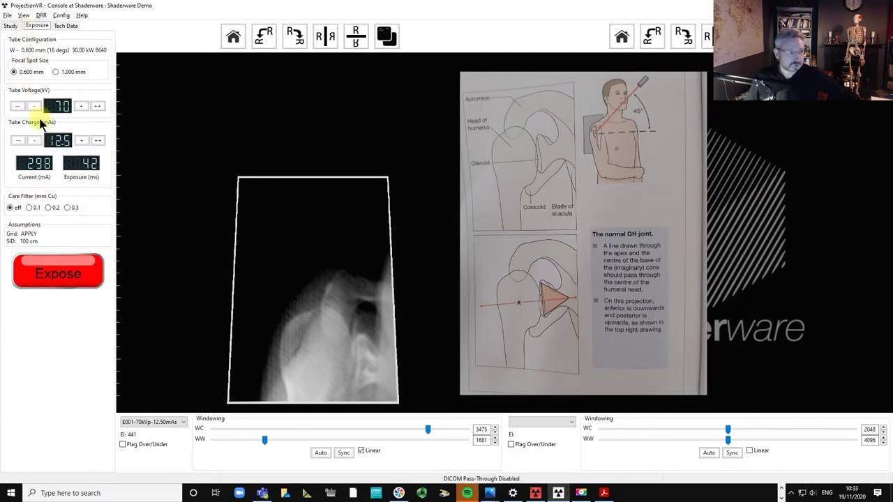
click(59, 275)
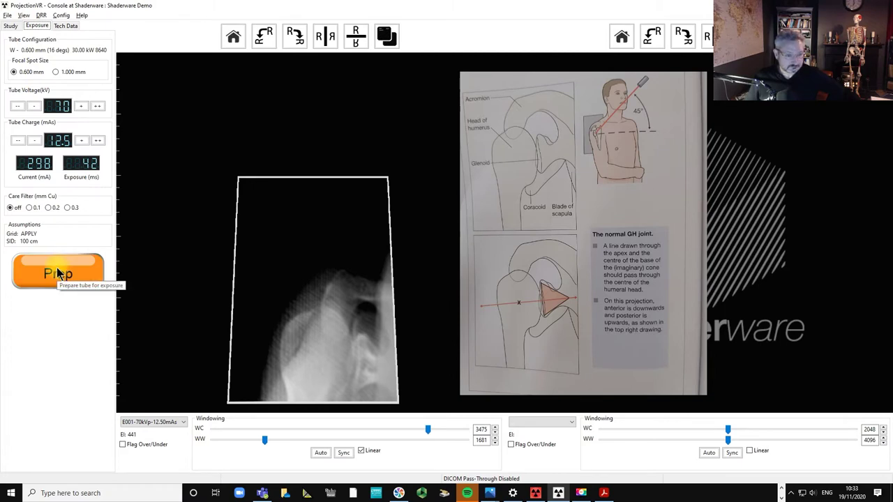
click(58, 273)
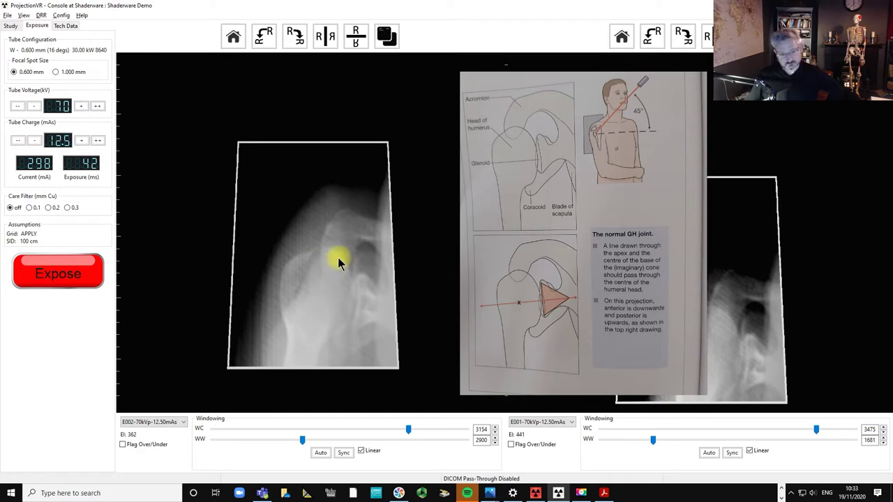
drag(370, 319, 266, 315)
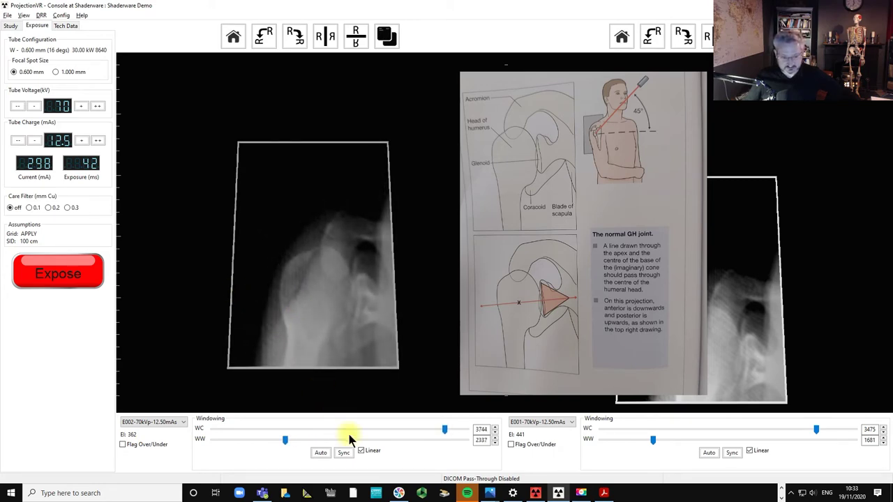
click(536, 494)
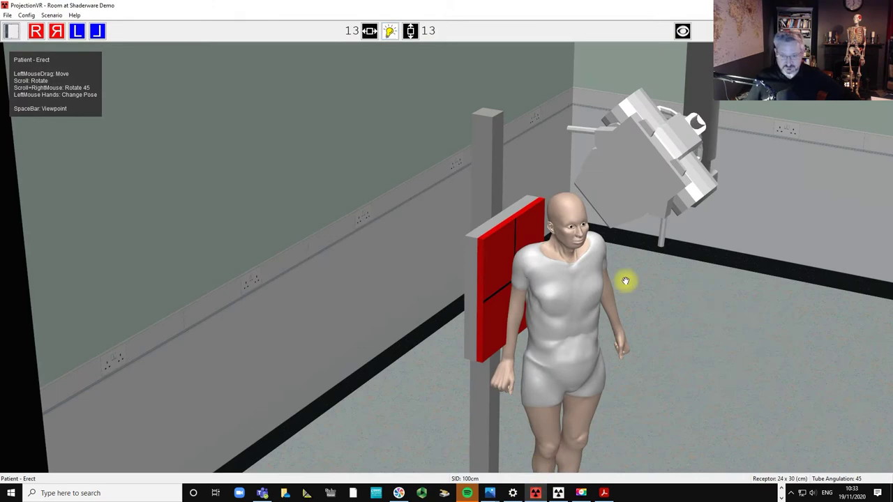
Rotate the patient slightly at the erect bucky and darken the room to show the light field
drag(722, 305, 558, 385)
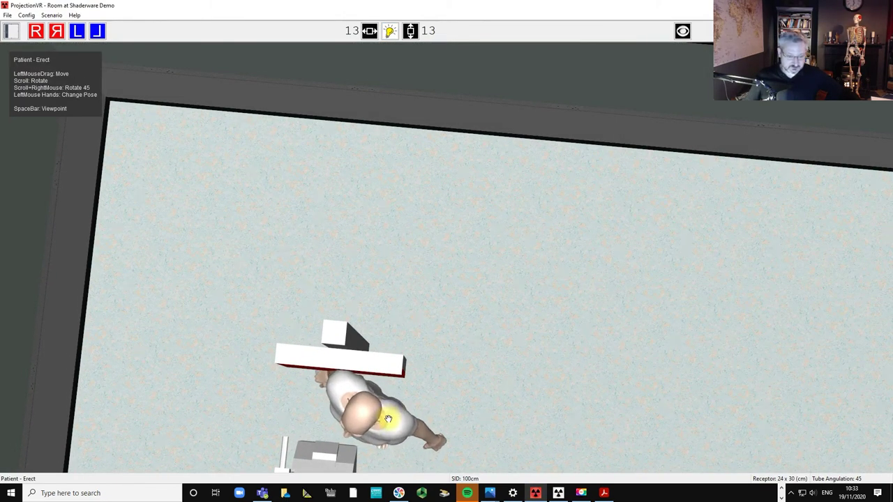
scroll(369, 417, down, 3)
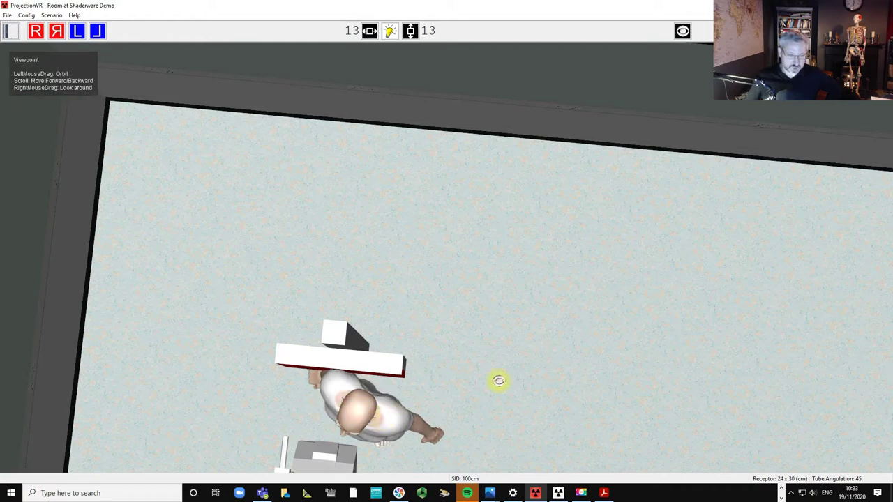
click(391, 30)
drag(224, 192, 314, 278)
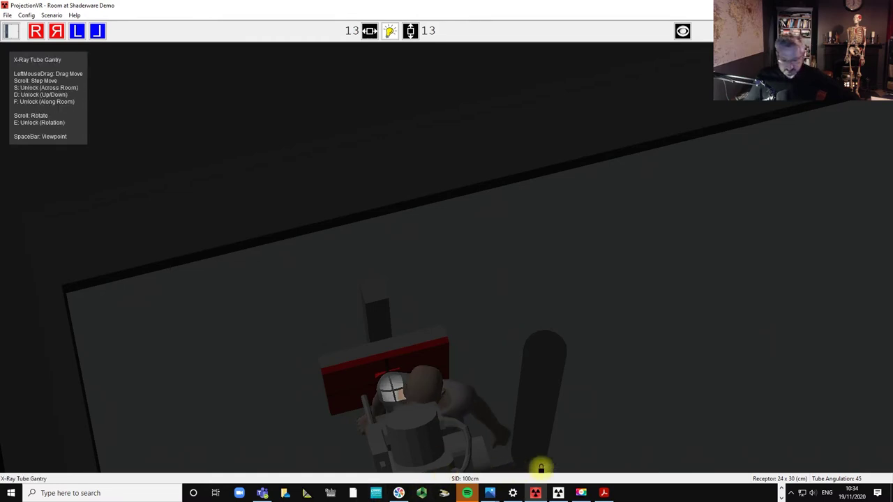
click(535, 493)
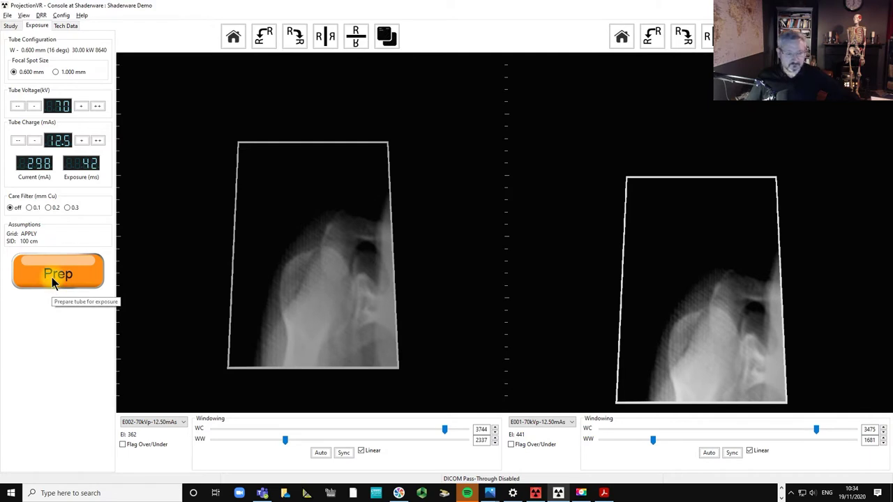
Acquire exposure E003 of the rotated shoulder, then minimize the simulator to view the PDF
click(51, 277)
click(51, 278)
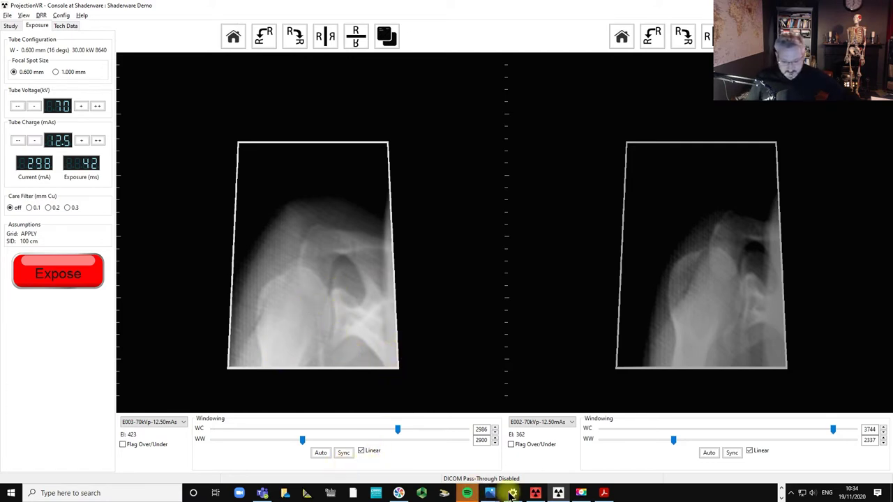
mouse_move(562, 496)
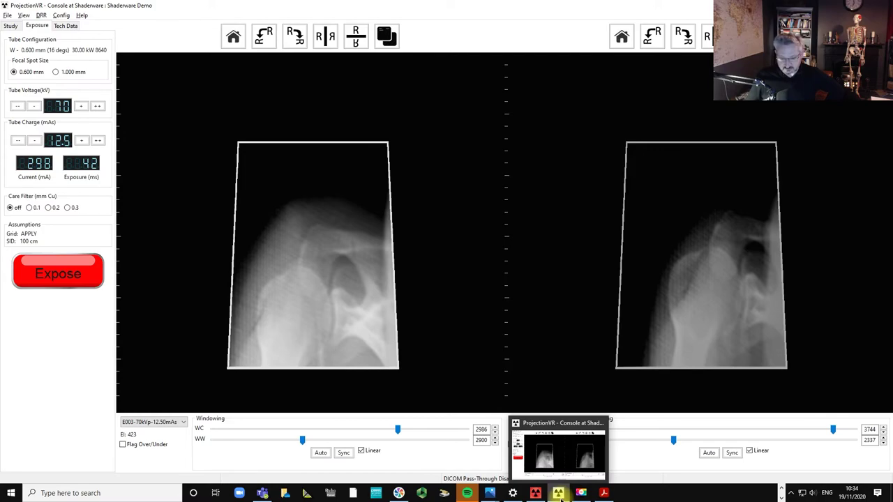
click(561, 496)
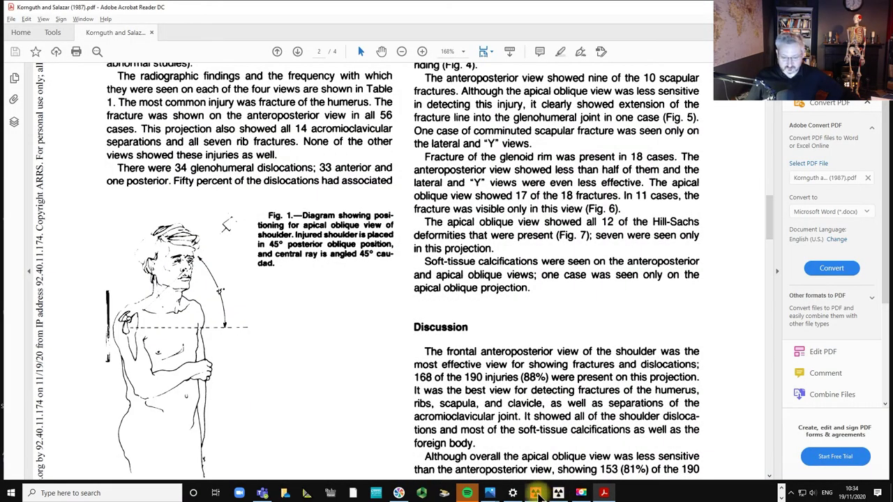
Restore the 3-D room and angulate the X-ray tube to 50°
mouse_move(540, 496)
click(539, 496)
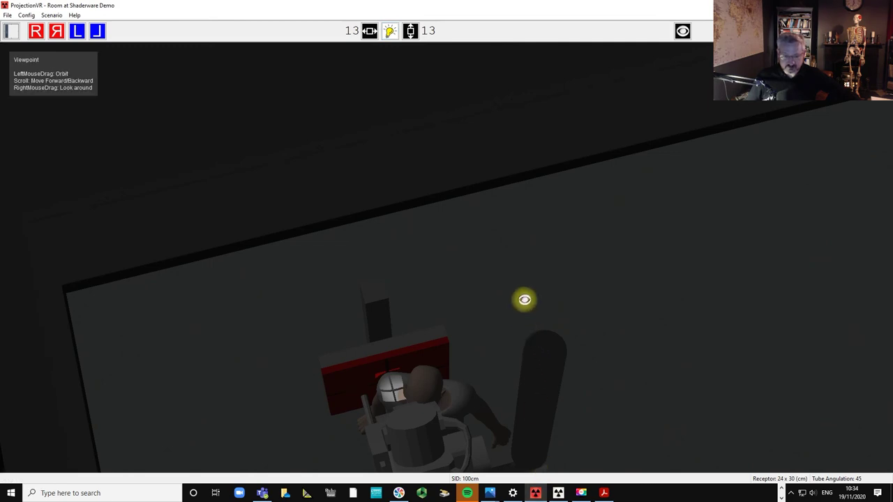
drag(524, 300, 580, 249)
drag(652, 280, 564, 392)
mouse_move(528, 219)
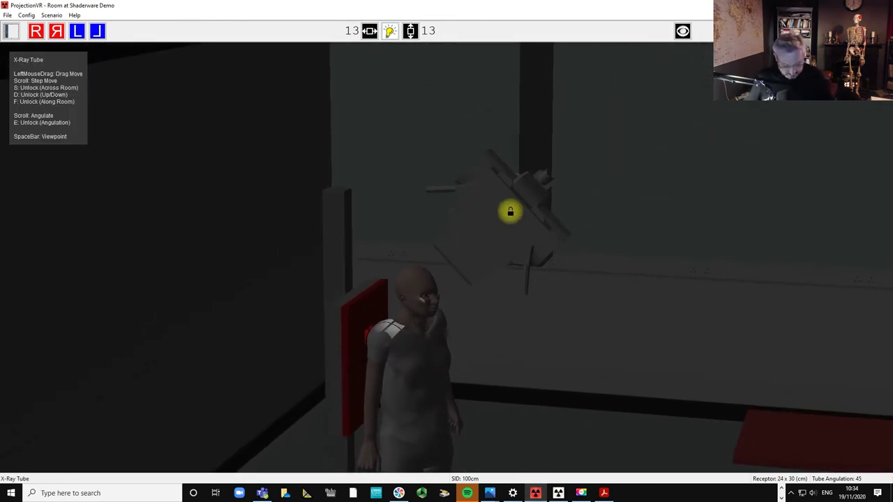
scroll(510, 212, up, 1)
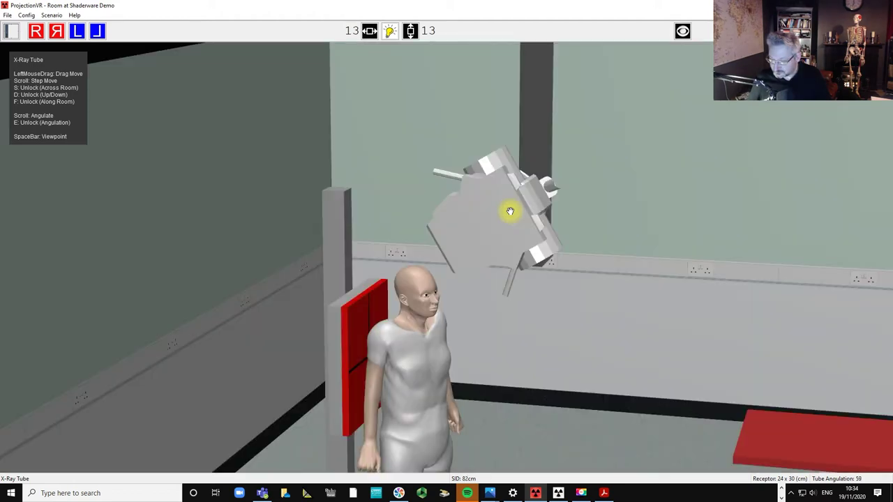
scroll(510, 211, down, 2)
scroll(510, 211, down, 2)
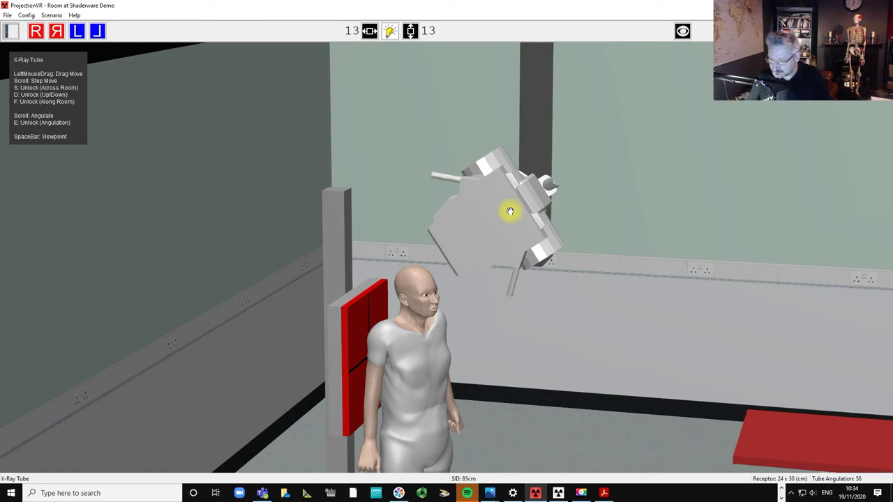
scroll(511, 211, down, 4)
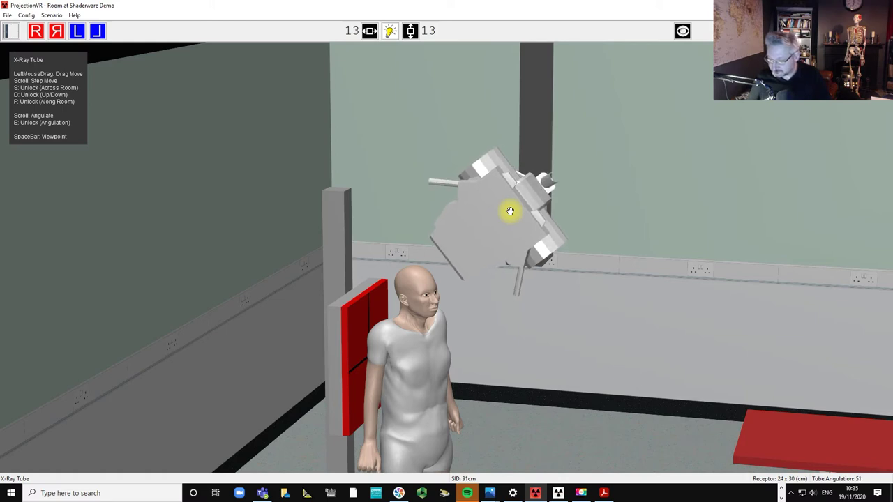
scroll(510, 210, down, 1)
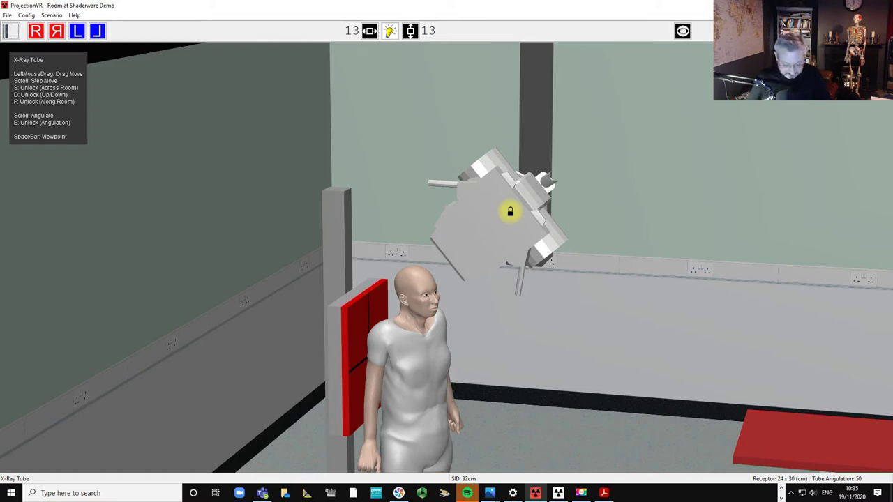
Darken the room, return the tube to 100 cm SID, and raise the erect bucky slightly
drag(510, 210, 567, 233)
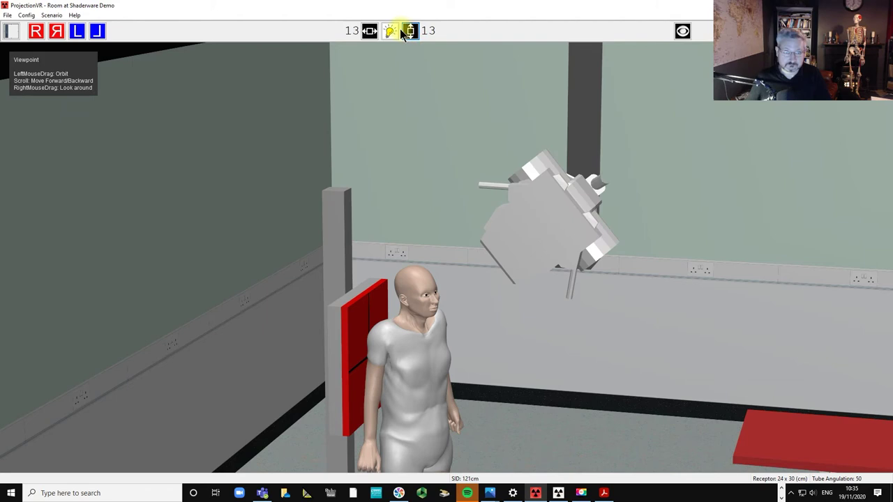
click(391, 35)
drag(549, 214, 531, 219)
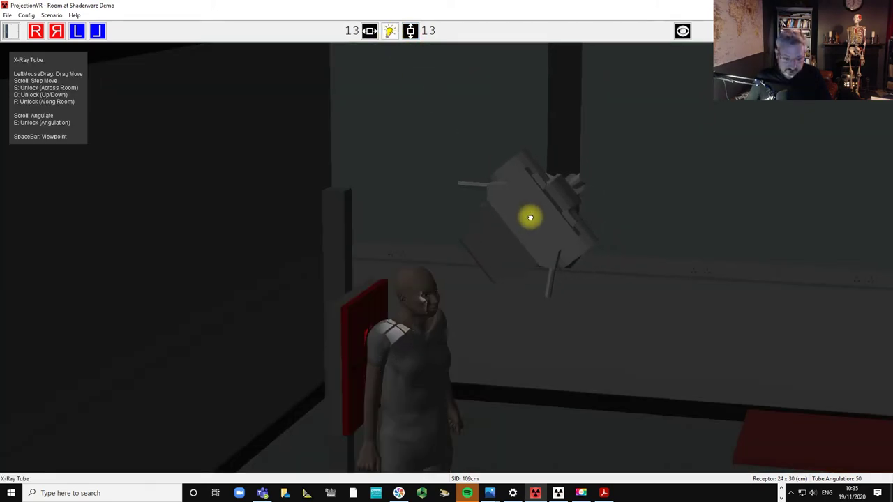
mouse_move(530, 218)
mouse_down()
mouse_move(512, 222)
mouse_move(520, 232)
mouse_up()
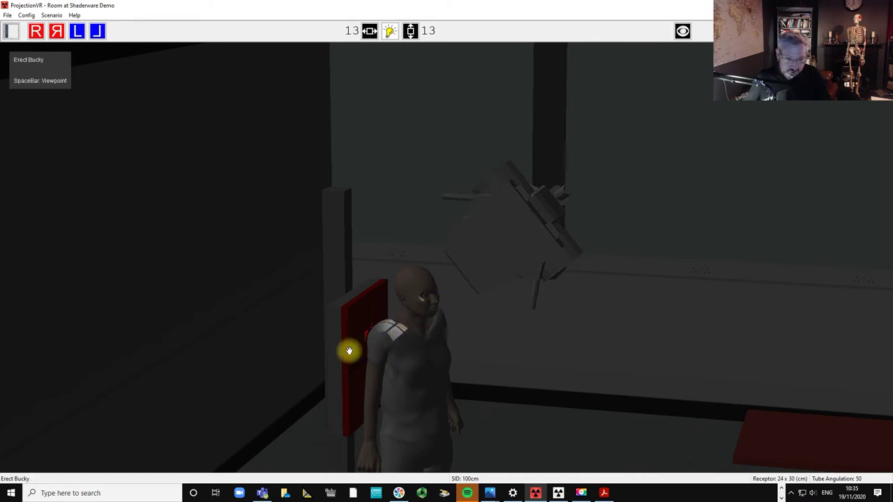
drag(346, 353, 347, 344)
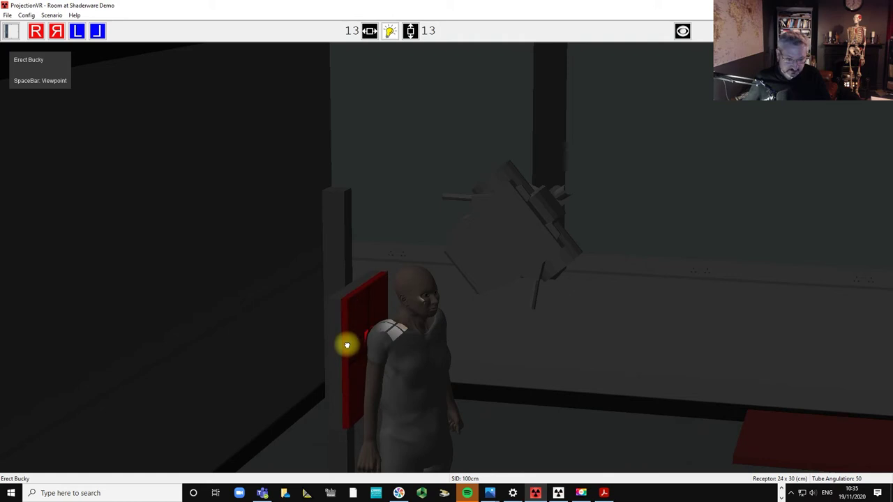
click(536, 494)
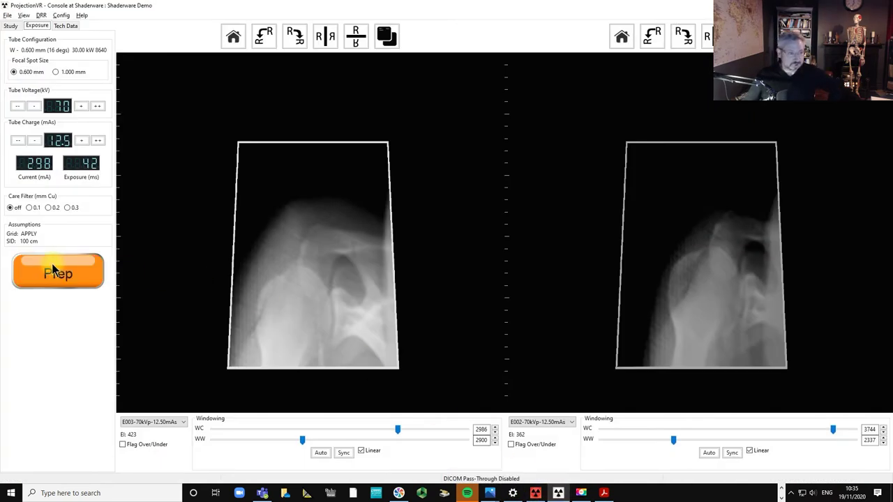
click(53, 273)
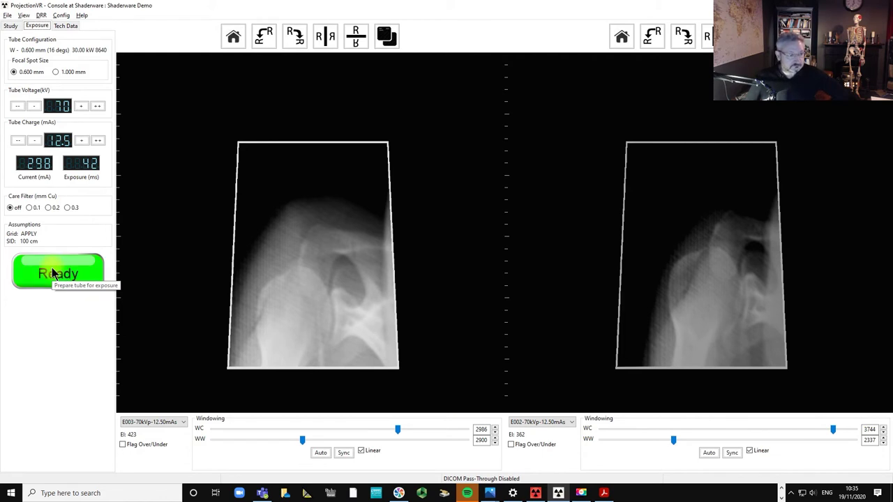
click(52, 273)
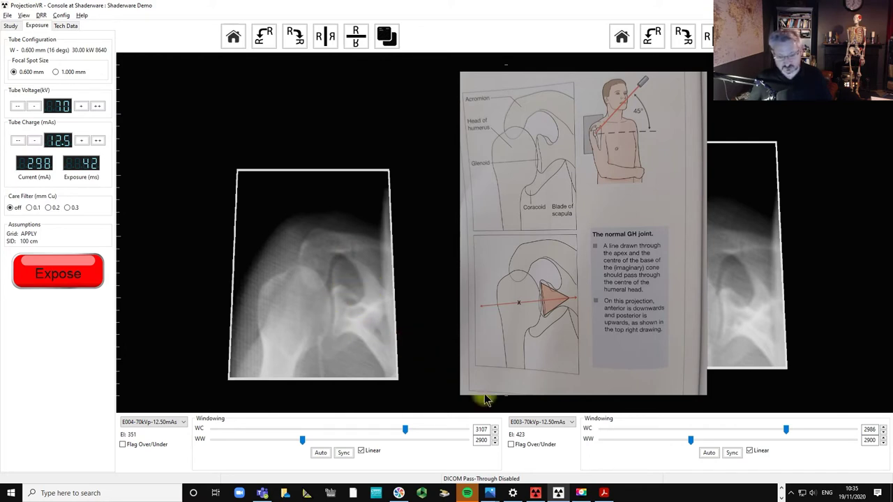
click(544, 423)
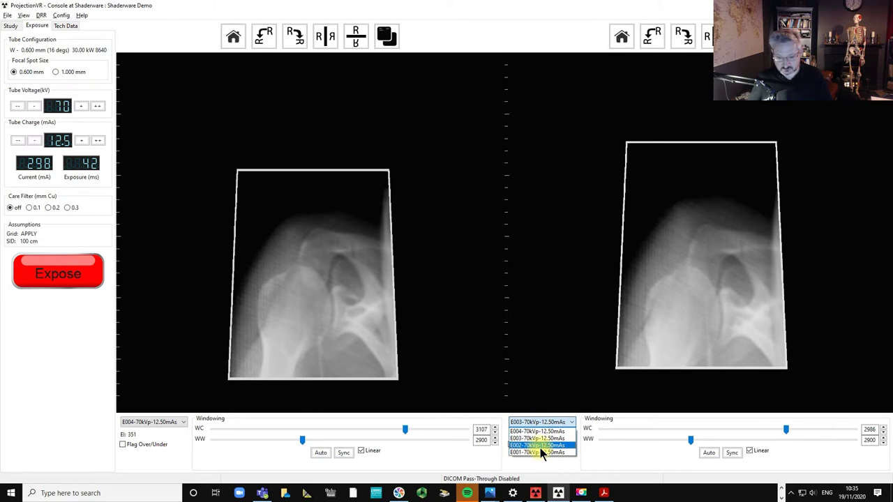
click(541, 450)
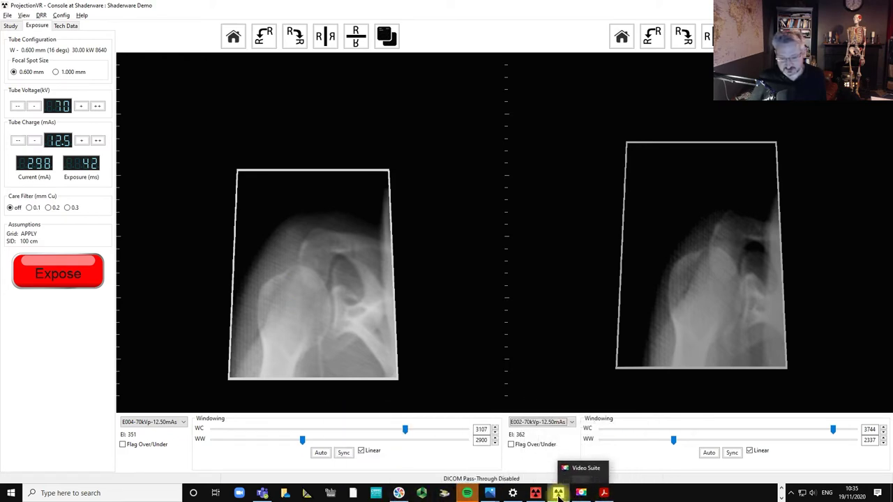
mouse_move(559, 496)
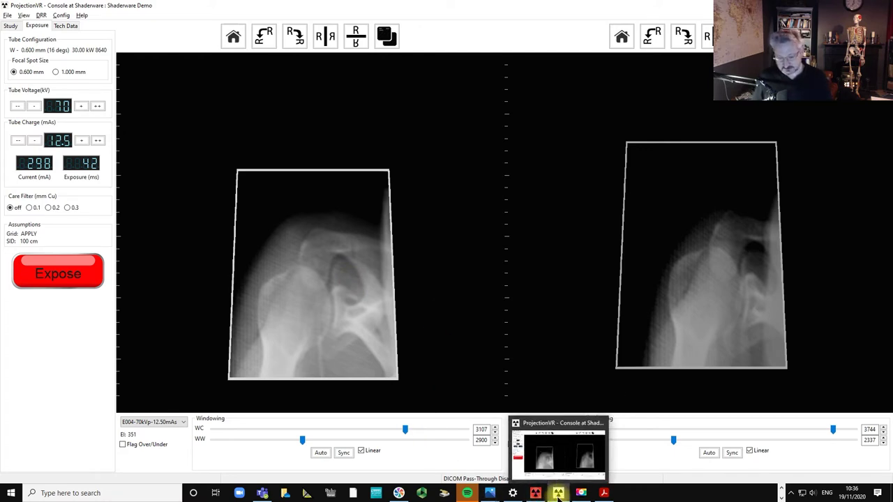
Back in the 3-D room, angulate the X-ray tube to 90° and lower it to 140 cm SID
click(585, 434)
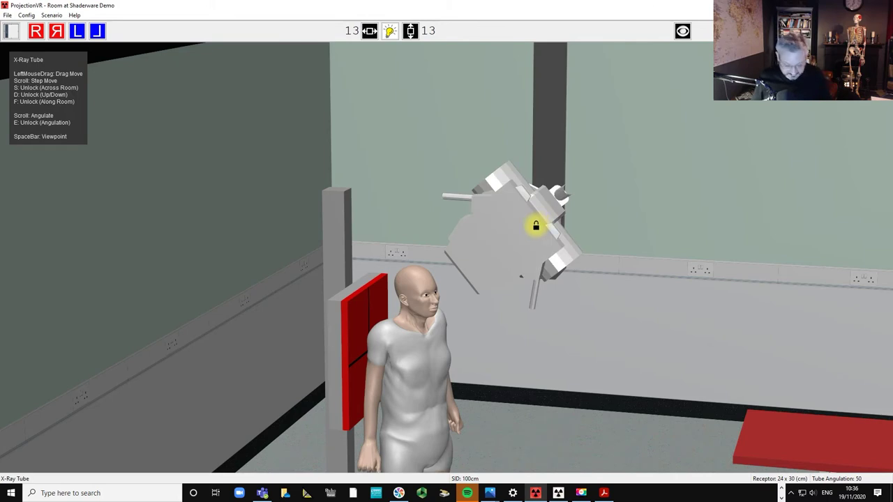
scroll(536, 225, up, 6)
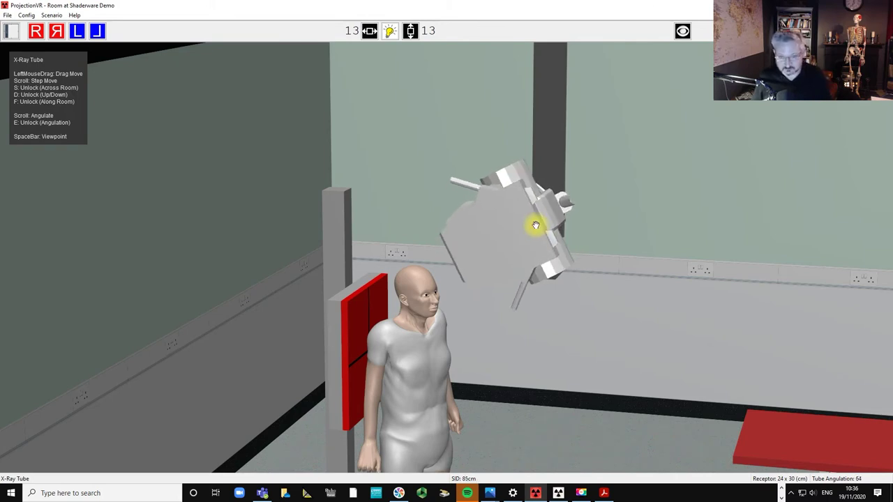
scroll(536, 224, up, 3)
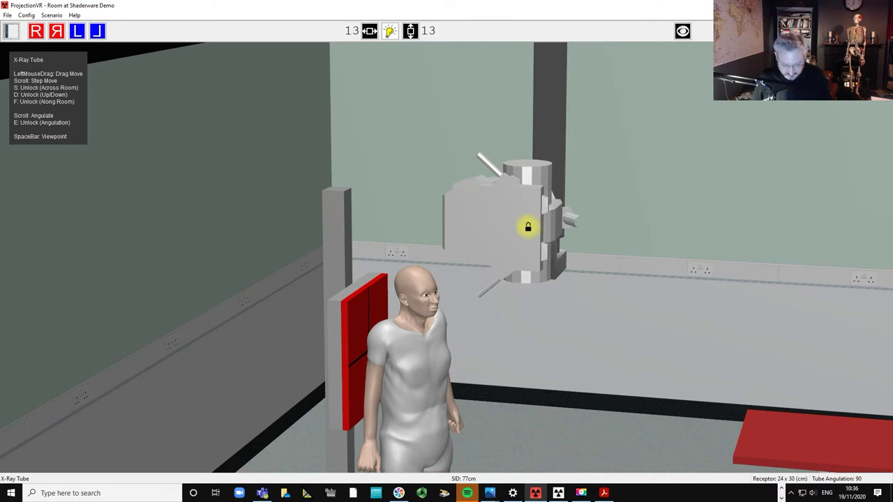
drag(528, 227, 674, 289)
drag(548, 335, 489, 287)
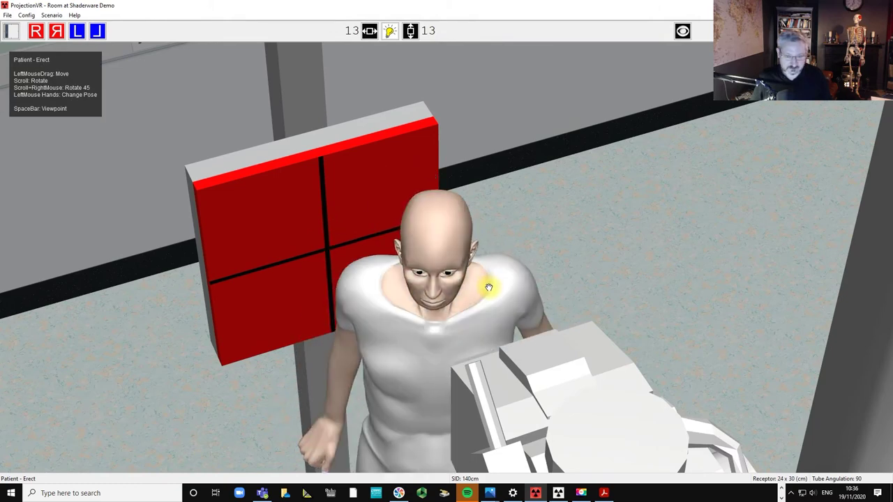
Rotate the patient obliquely and move them up against the red erect receptor
scroll(490, 288, down, 6)
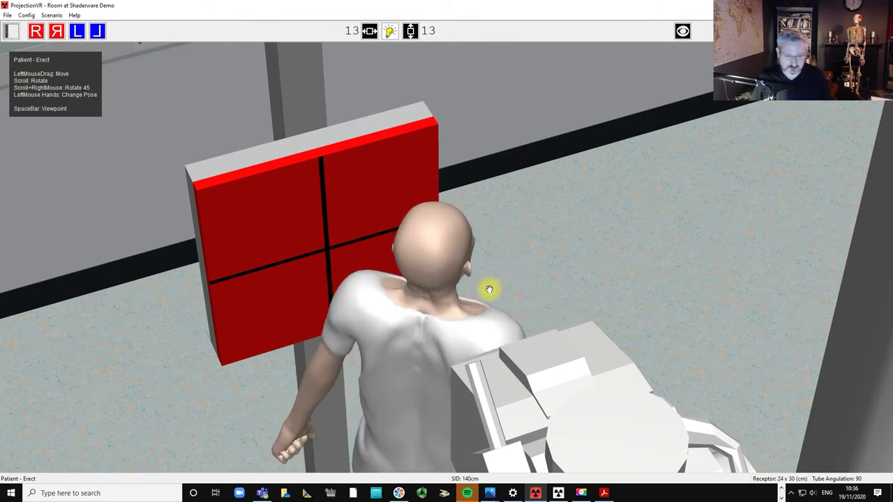
scroll(489, 289, down, 3)
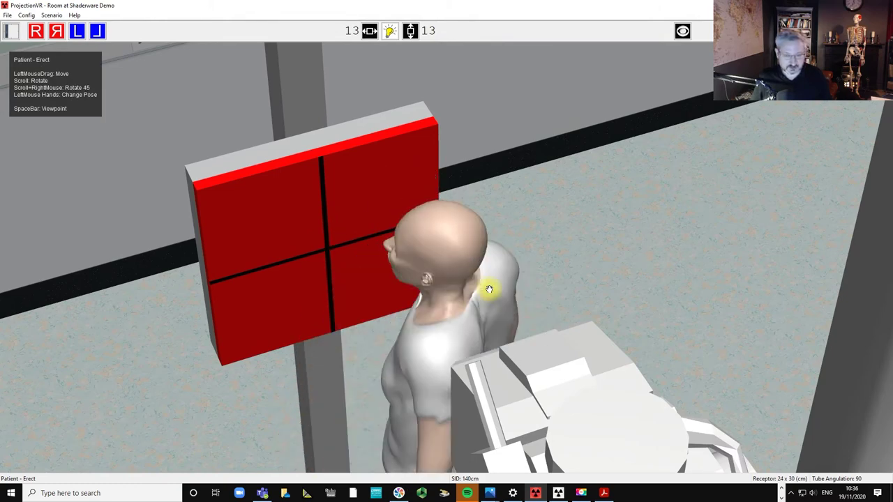
key(space)
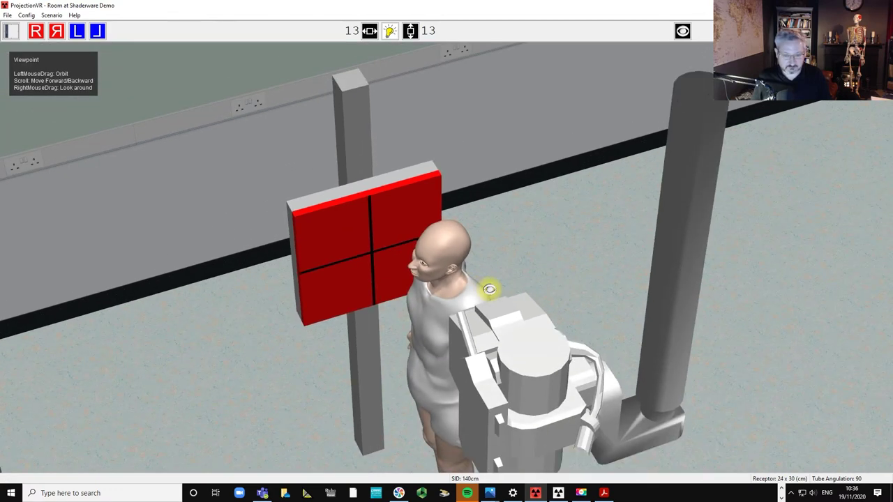
key(space)
scroll(446, 308, down, 2)
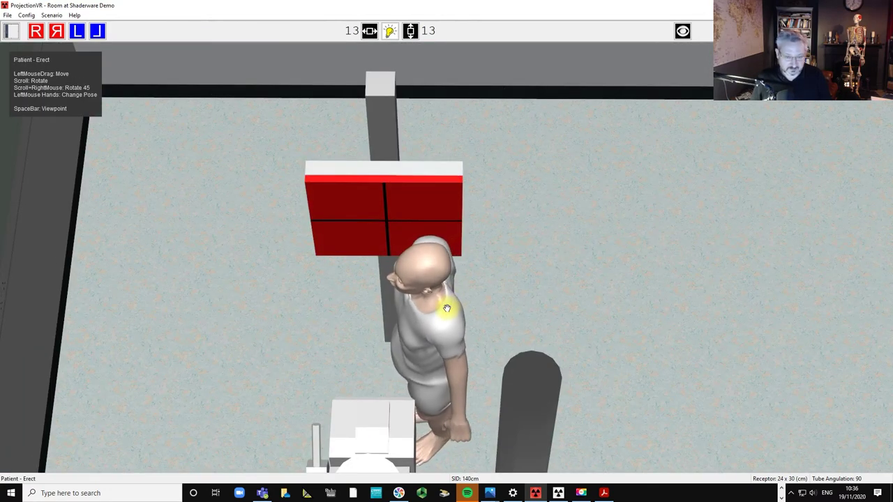
scroll(446, 308, down, 3)
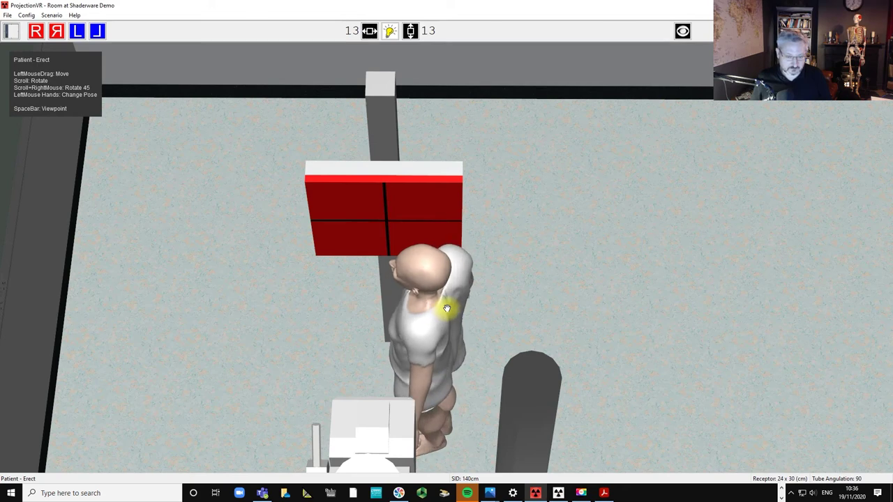
drag(444, 305, 398, 275)
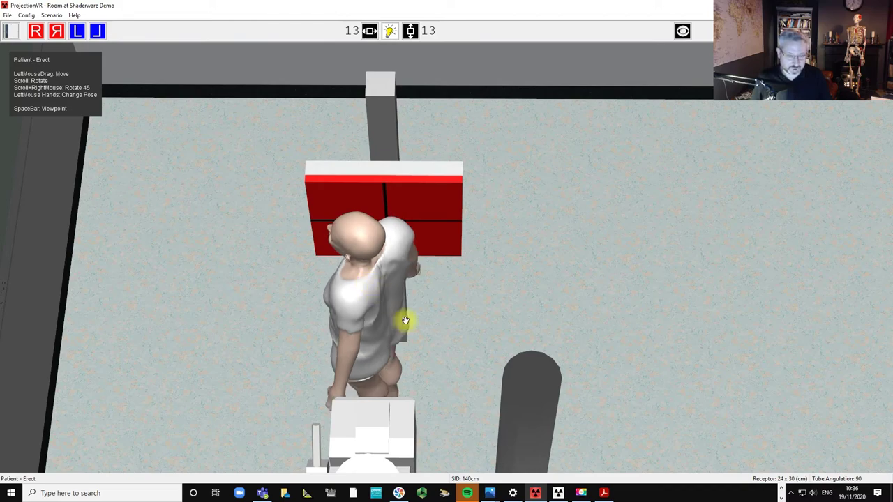
Refine the patient's rotation from a top-down view, then switch on the collimation light
key(space)
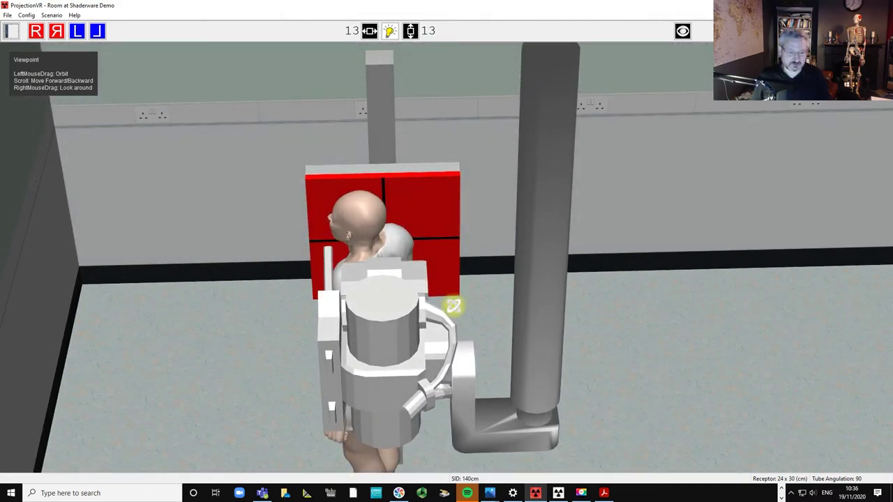
drag(454, 306, 463, 348)
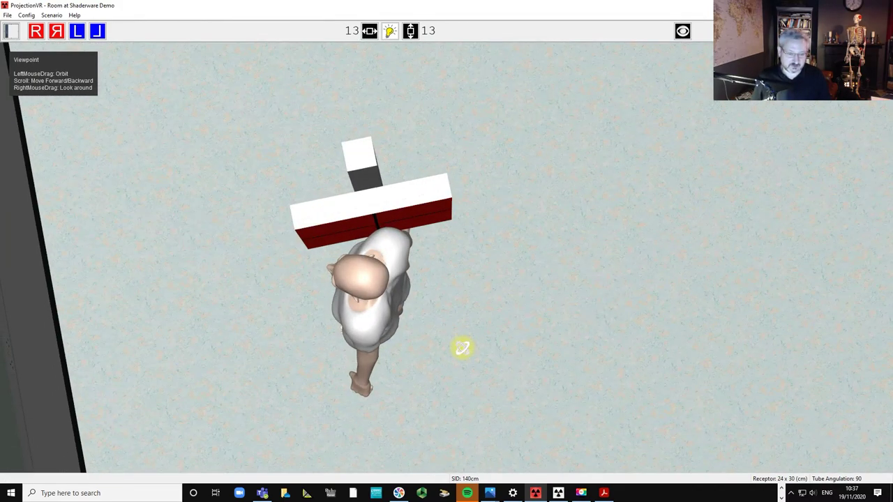
click(399, 247)
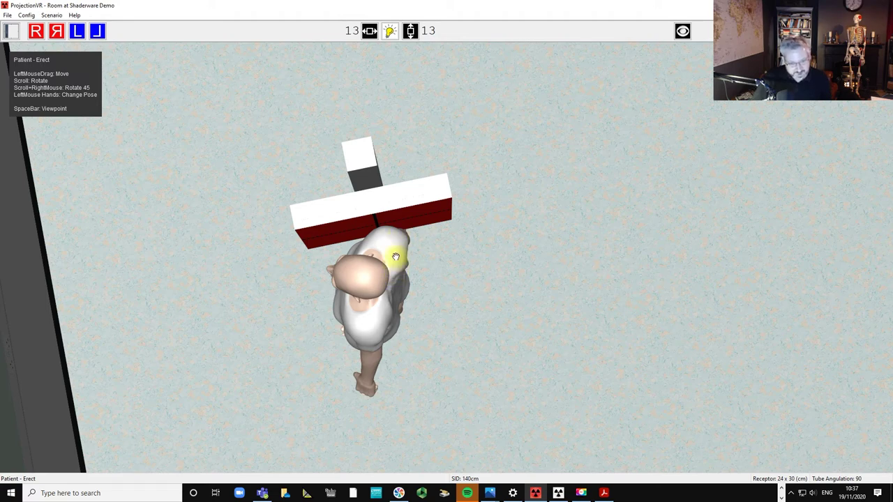
scroll(396, 245, down, 3)
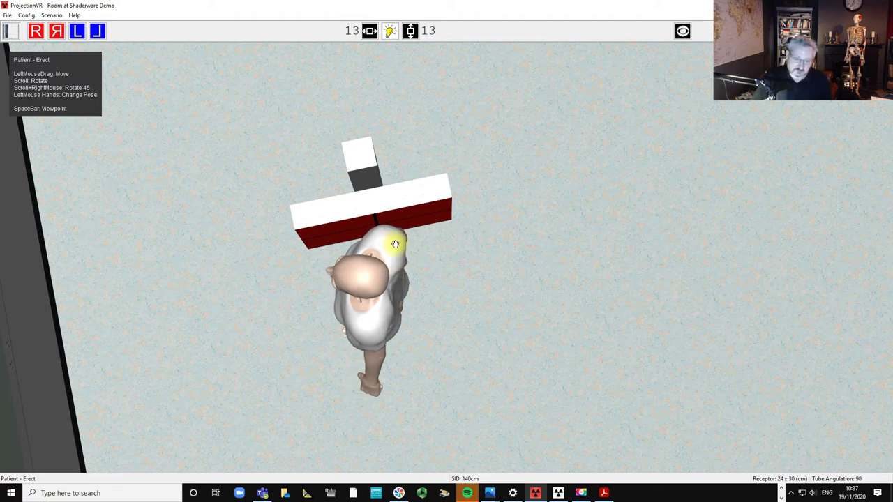
key(space)
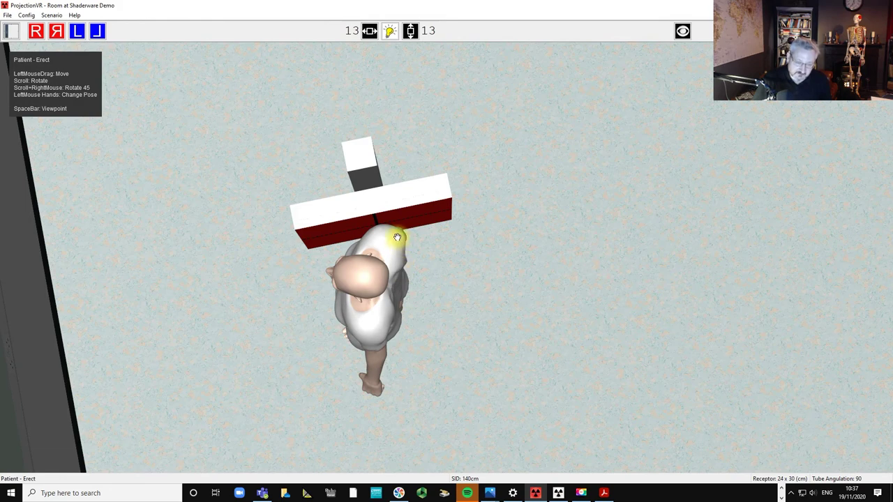
scroll(395, 237, down, 2)
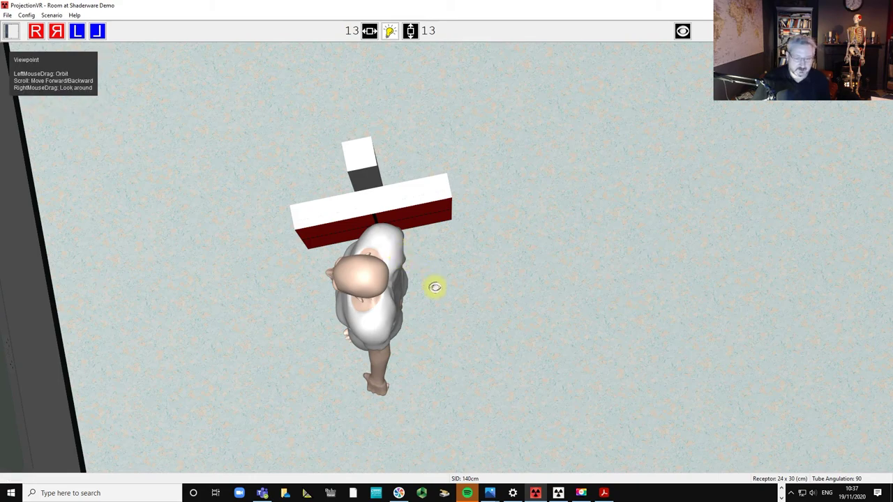
drag(435, 286, 423, 249)
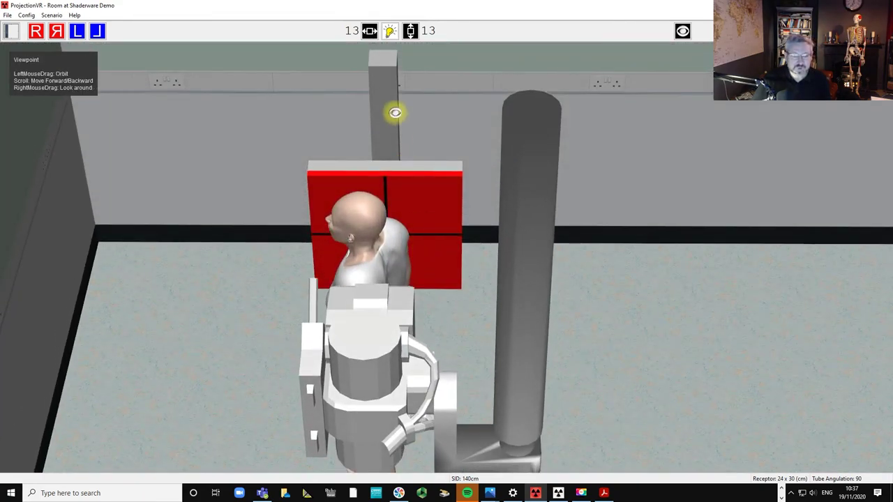
click(389, 39)
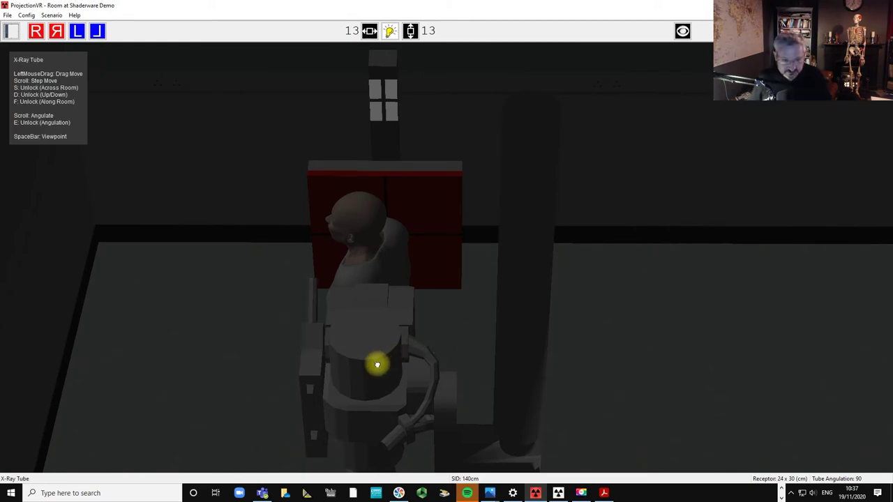
Line up the tube and patient and collimate the field to 10 wide by 20 high
drag(375, 363, 394, 477)
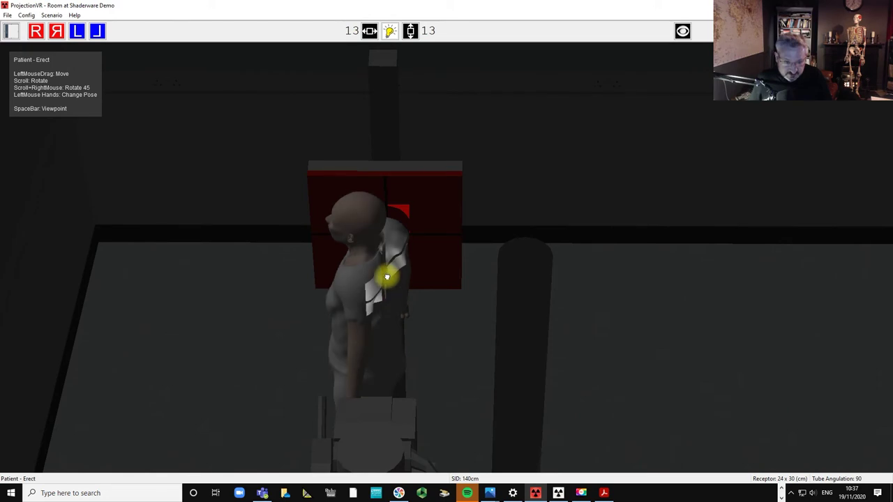
drag(385, 277, 379, 278)
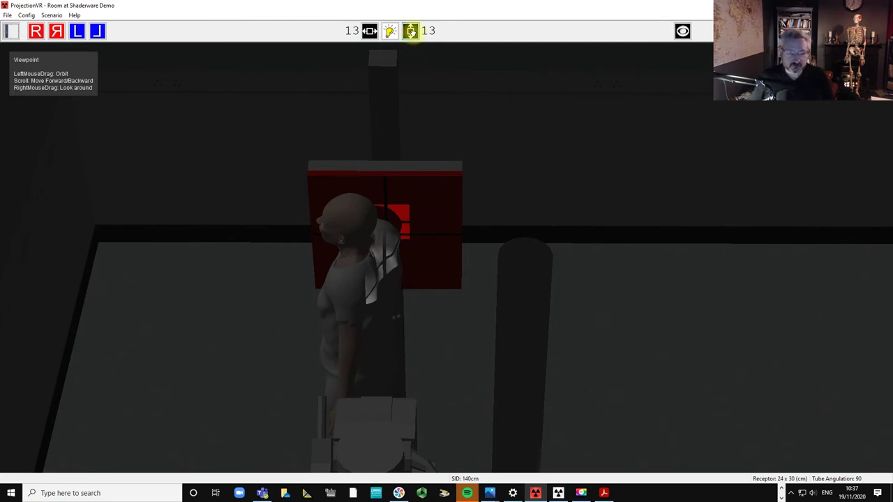
scroll(412, 32, up, 6)
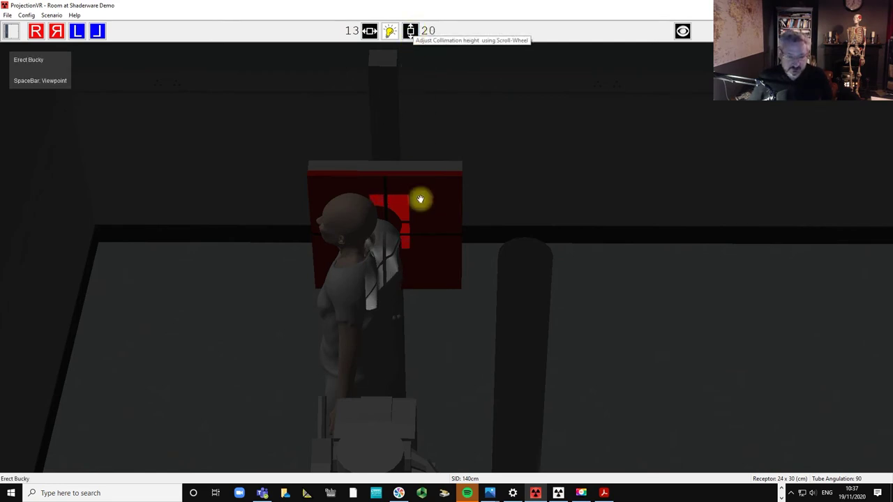
drag(361, 438, 364, 450)
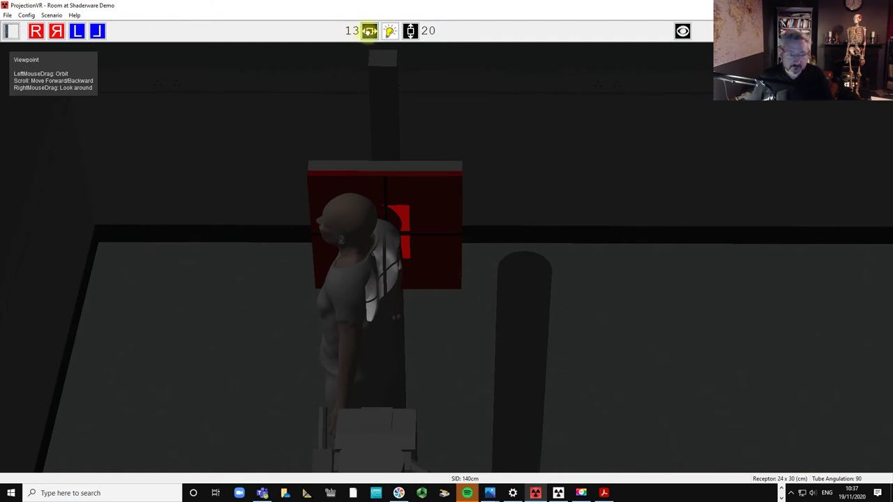
scroll(370, 31, down, 2)
scroll(370, 31, down, 1)
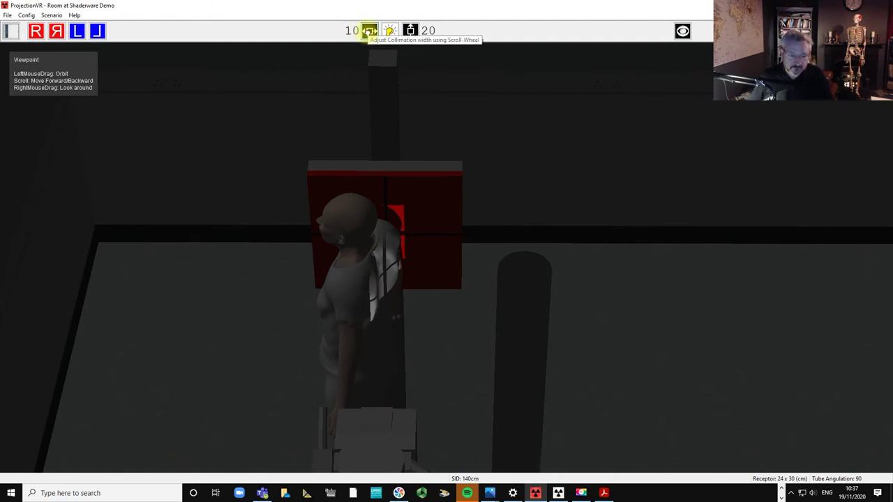
Fine-tune the tube height from an orbited view and return to the console with E004 and E002
drag(611, 185, 610, 161)
key(space)
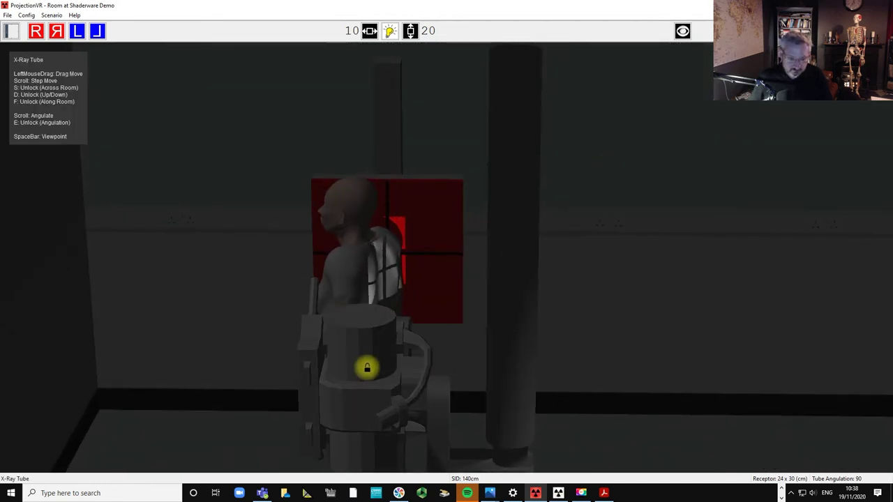
drag(367, 368, 367, 367)
key(space)
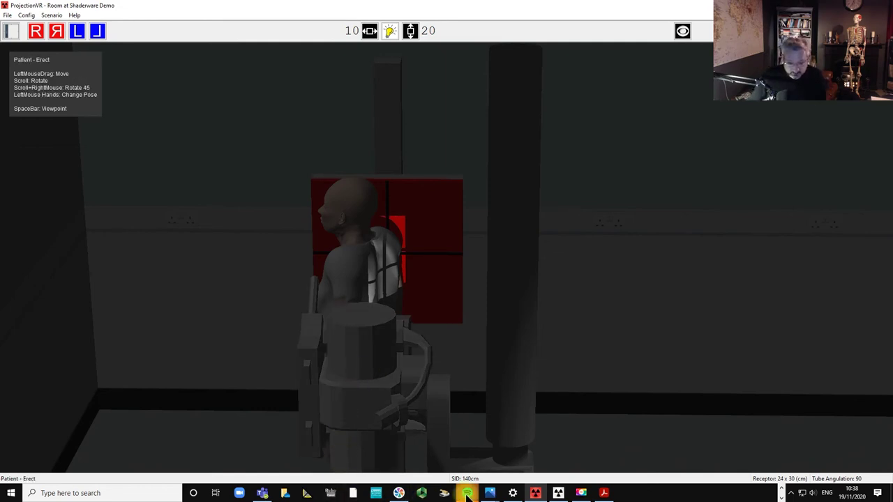
click(557, 493)
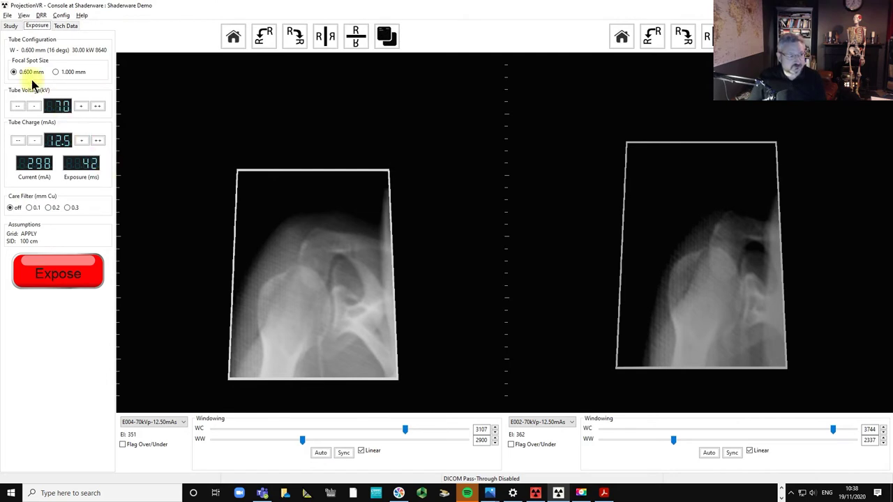
Select the PA Oblique (Neer) projection and acquire exposure E005 at 75 kV, 12.5 mAs
click(9, 26)
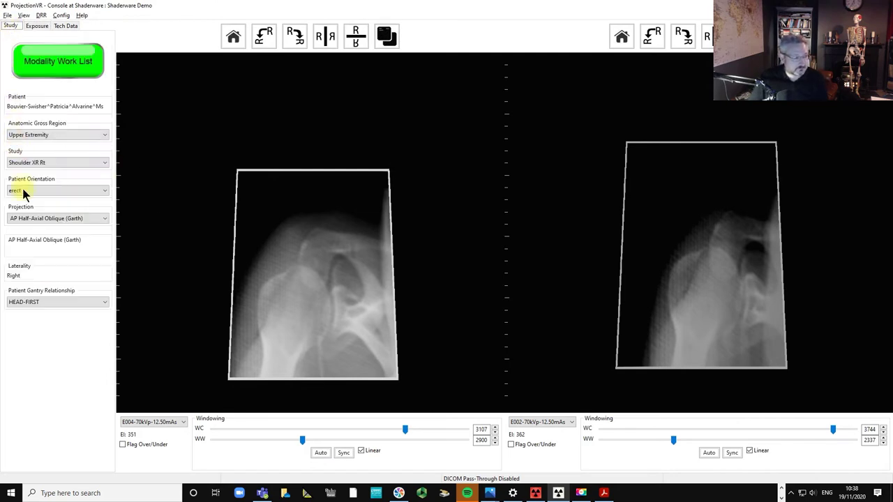
click(38, 221)
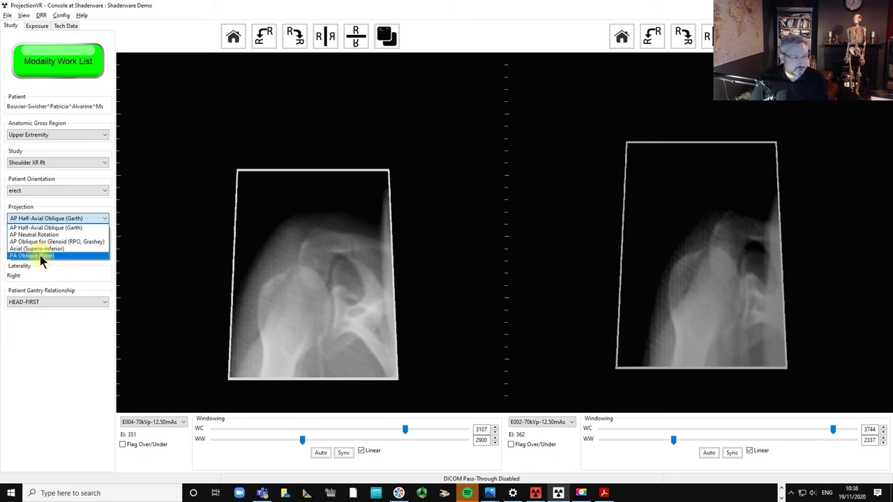
click(40, 255)
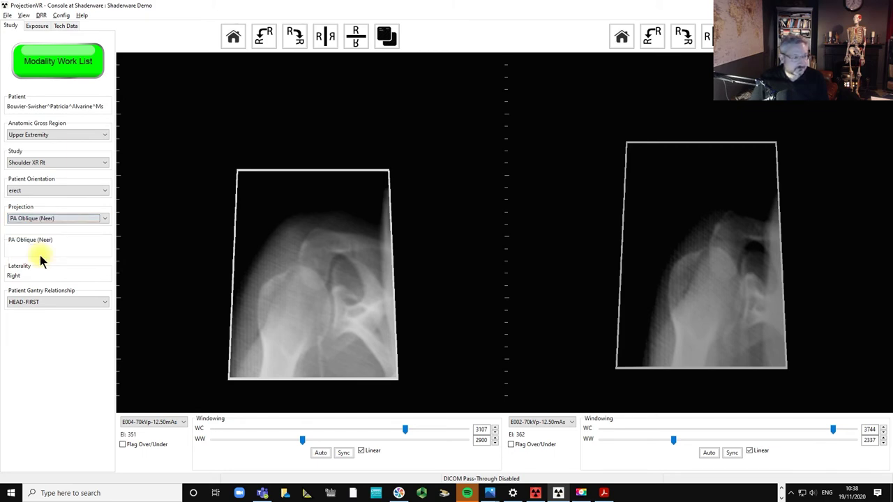
click(36, 25)
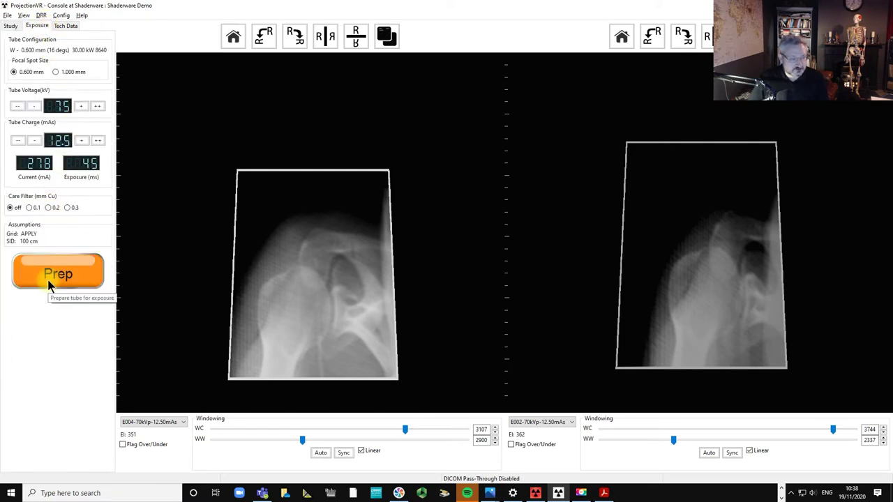
click(49, 283)
click(49, 282)
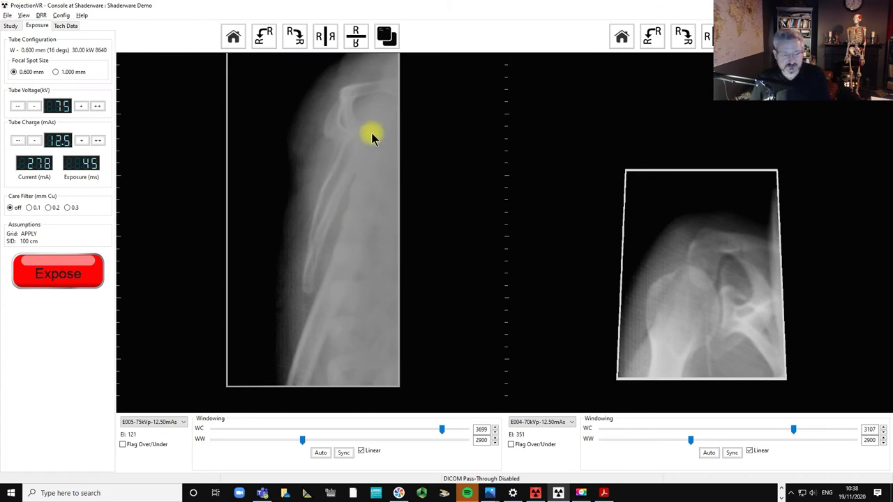
Window image E005 to WC 3601, WW 942, then return to the 3-D room
drag(367, 152, 266, 136)
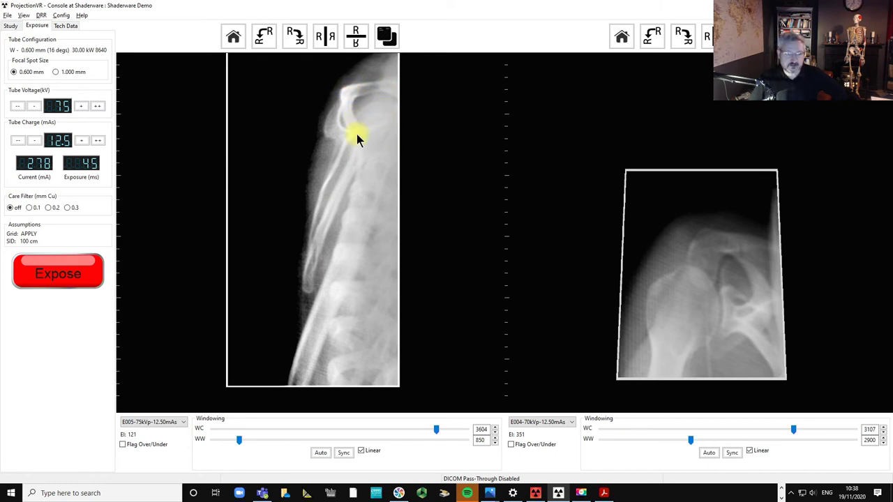
drag(356, 140, 377, 140)
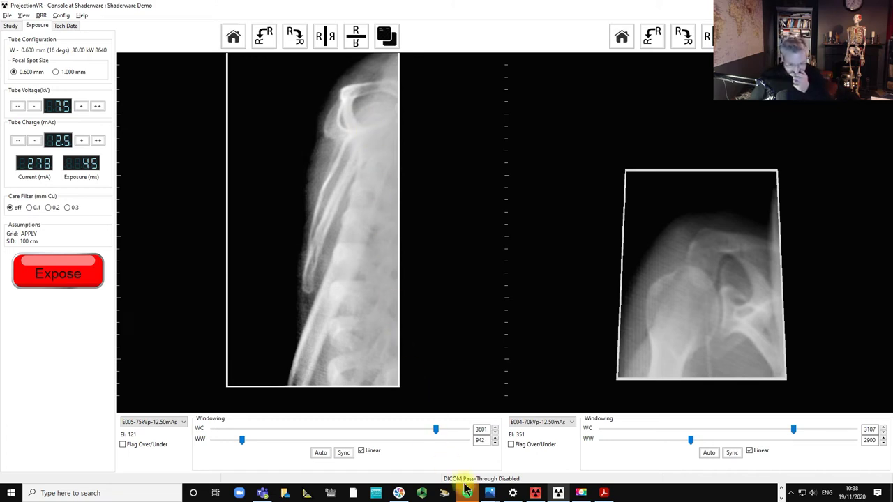
click(536, 493)
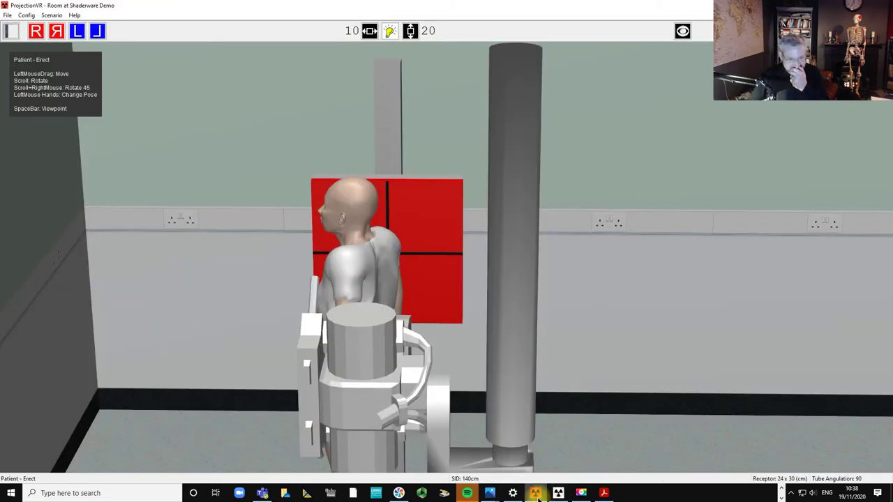
Switch on the collimation light, rotate the light beam diaphragm over the shoulder, and return to the console
drag(553, 359, 522, 373)
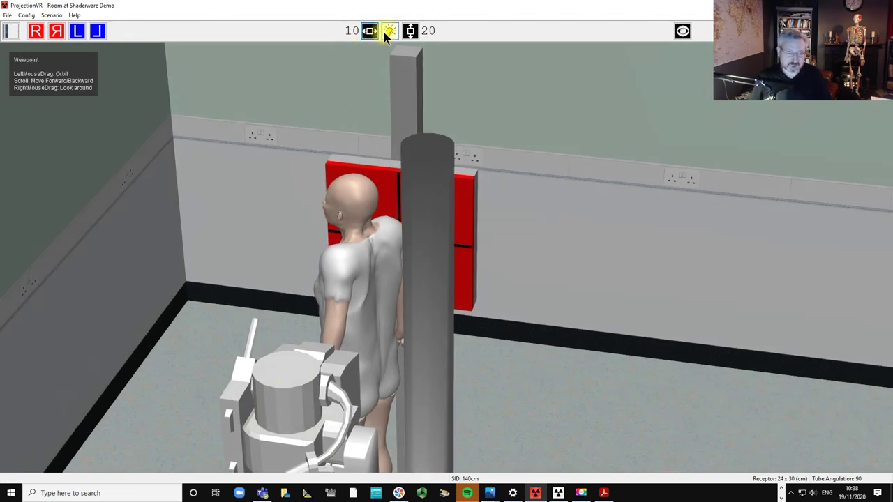
click(389, 31)
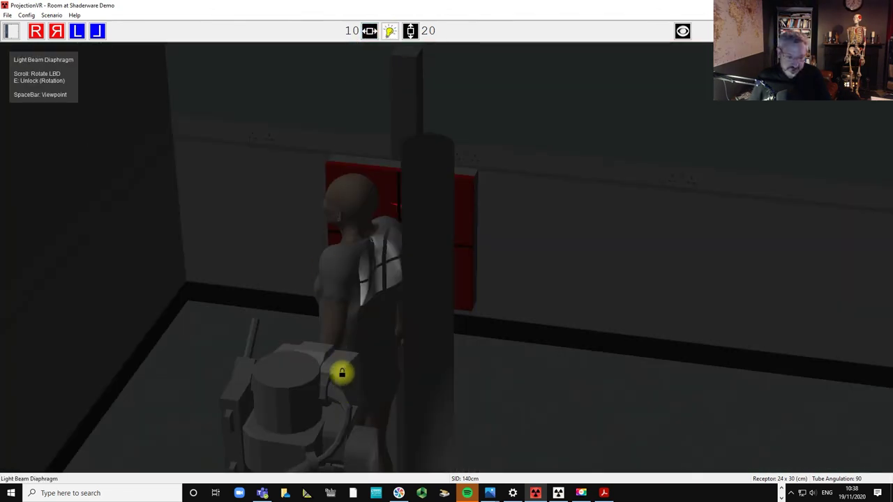
key(e)
scroll(342, 374, down, 3)
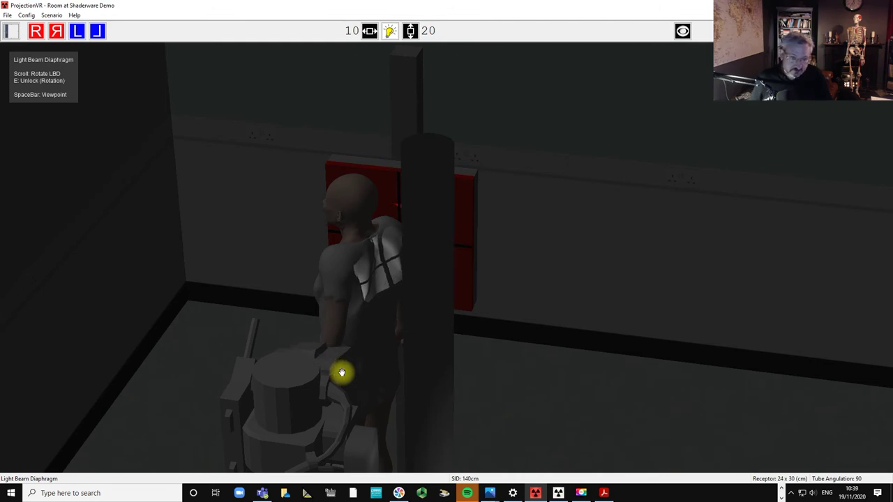
key(space)
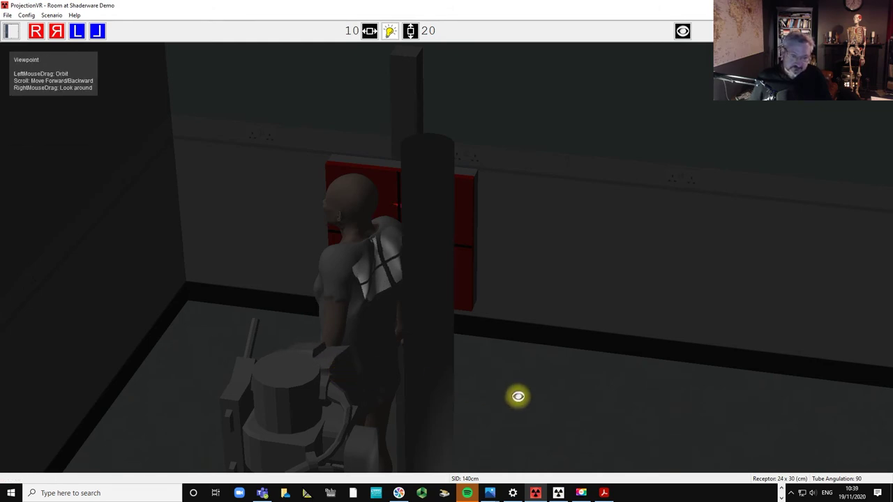
scroll(518, 396, up, 3)
mouse_move(393, 254)
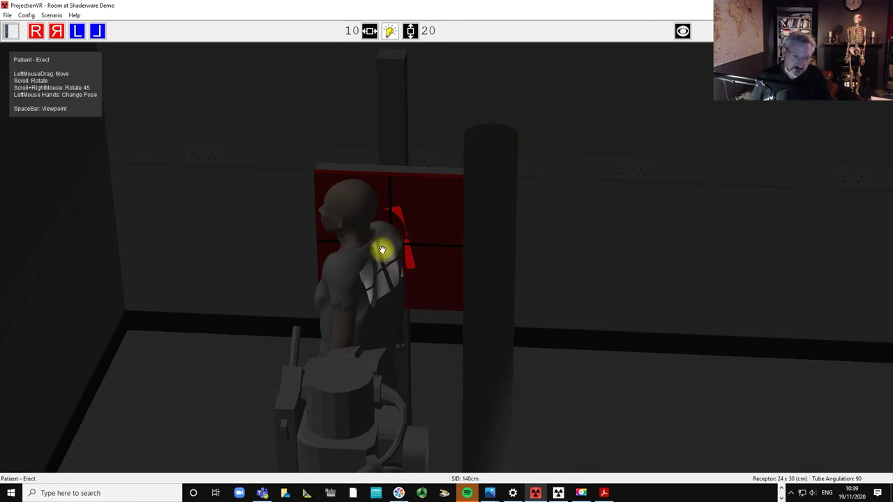
mouse_move(356, 404)
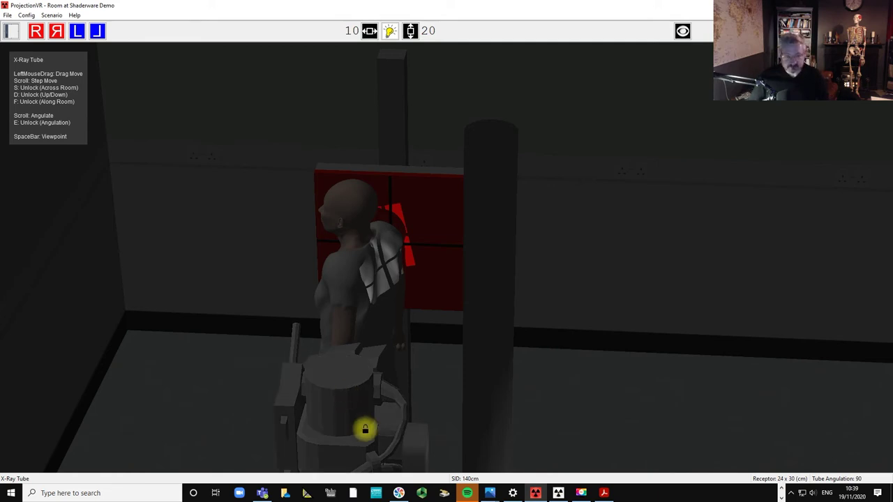
click(558, 493)
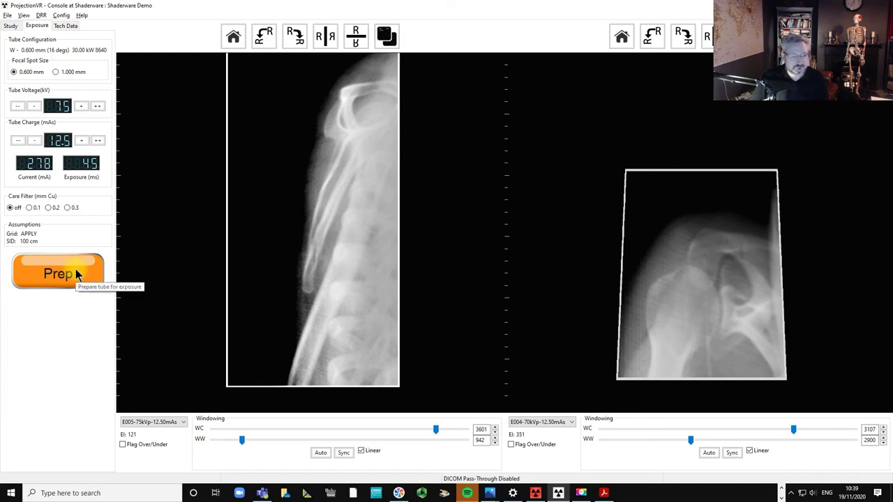
Acquire exposure E006, flip it horizontally and window it to WC 3959, WW 1270
click(77, 274)
click(76, 274)
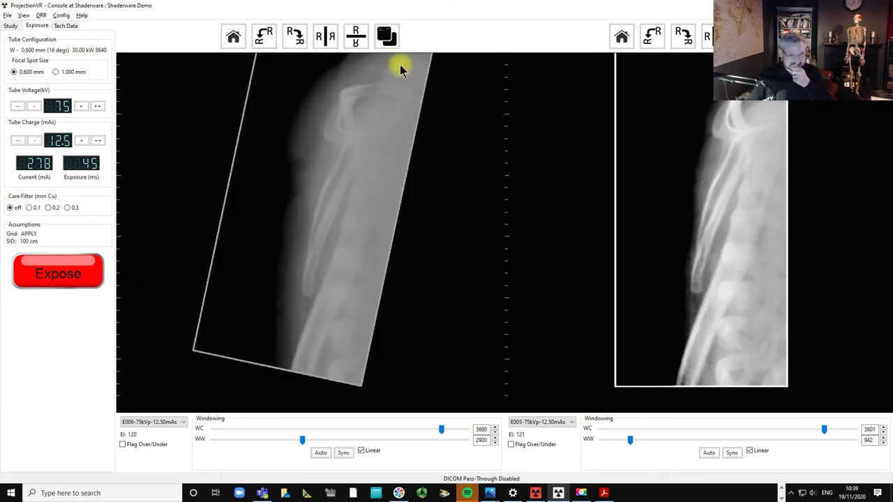
drag(385, 114, 299, 63)
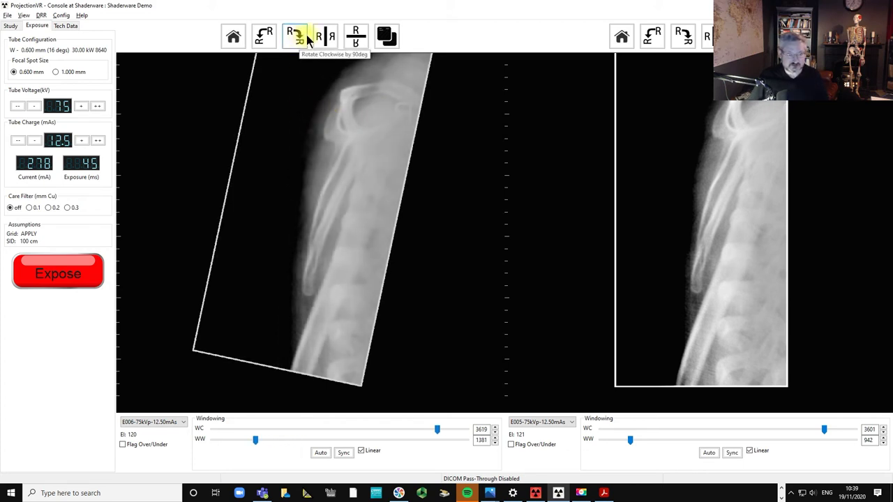
click(324, 37)
drag(321, 115, 250, 180)
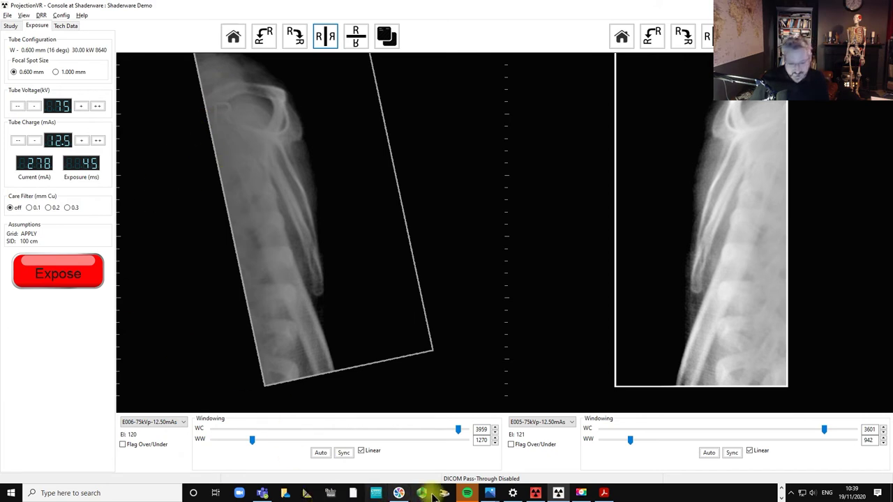
Back in the 3-D room, pull the receptor tray out beside the erect bucky
mouse_move(519, 495)
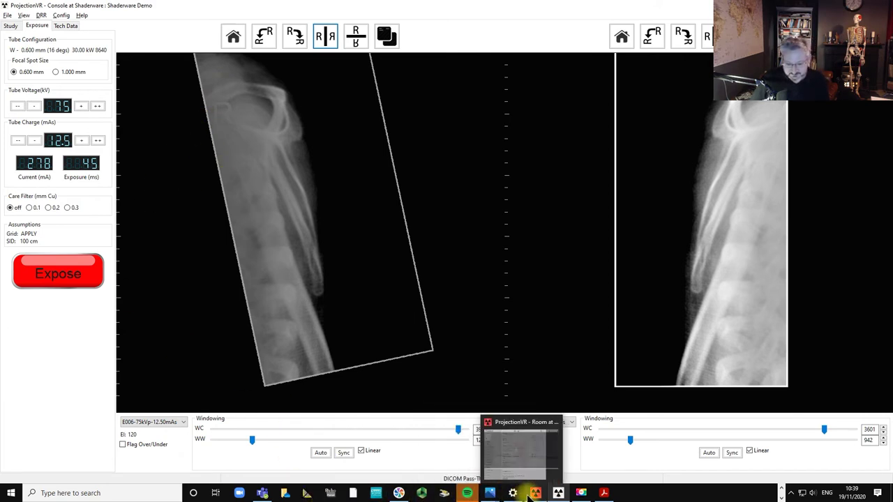
click(536, 493)
key(space)
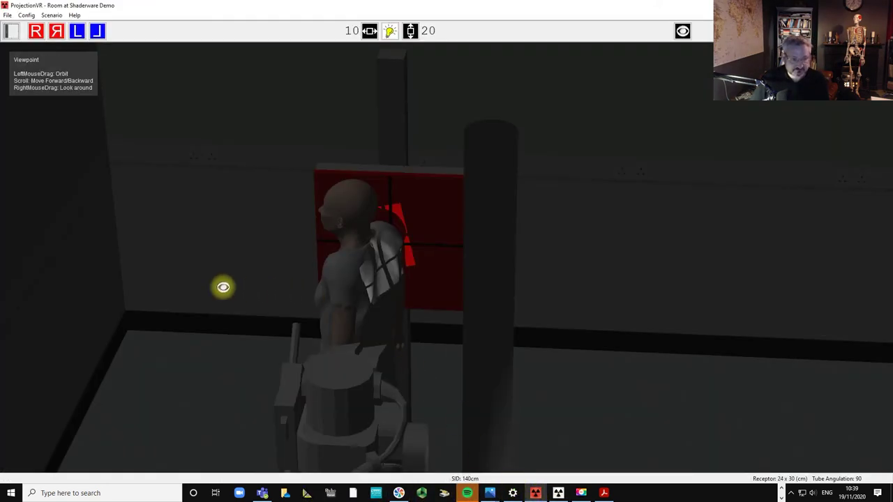
mouse_move(223, 285)
mouse_down()
mouse_move(247, 286)
mouse_move(283, 263)
mouse_move(60, 325)
mouse_move(223, 269)
mouse_up()
key(space)
Slide the bucky tray back behind the erect board
click(211, 266)
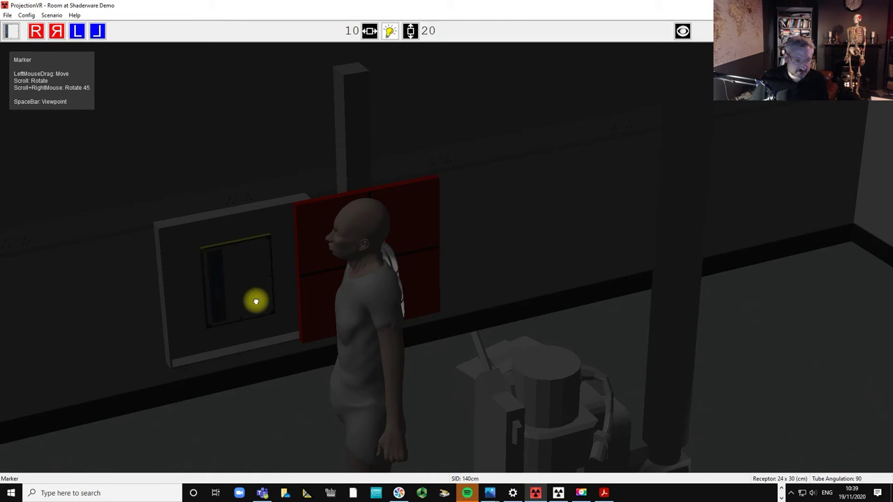
drag(177, 313, 357, 279)
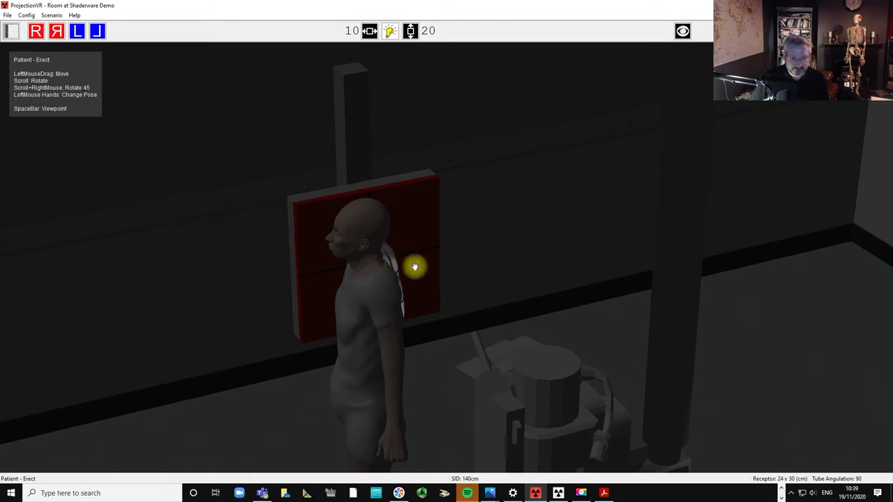
key(space)
drag(472, 261, 446, 265)
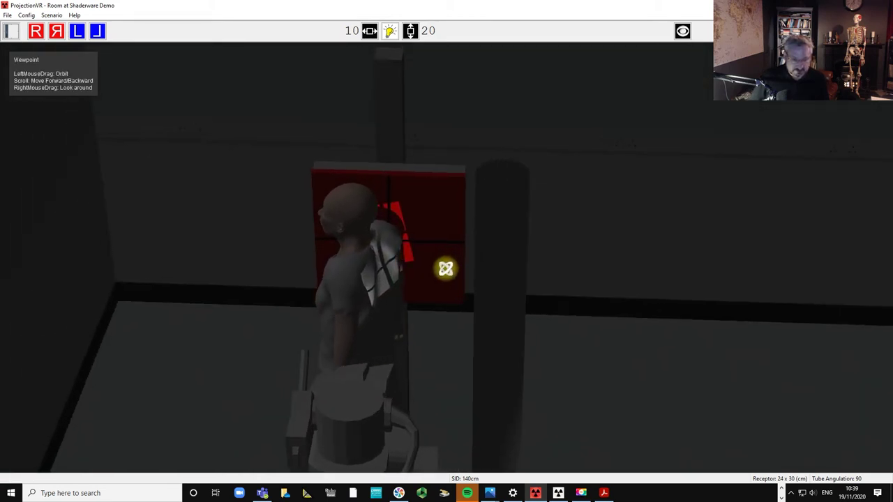
key(space)
Lower the patient's arm to their side and shift the tube to re-centre the light field
drag(391, 286, 390, 286)
key(space)
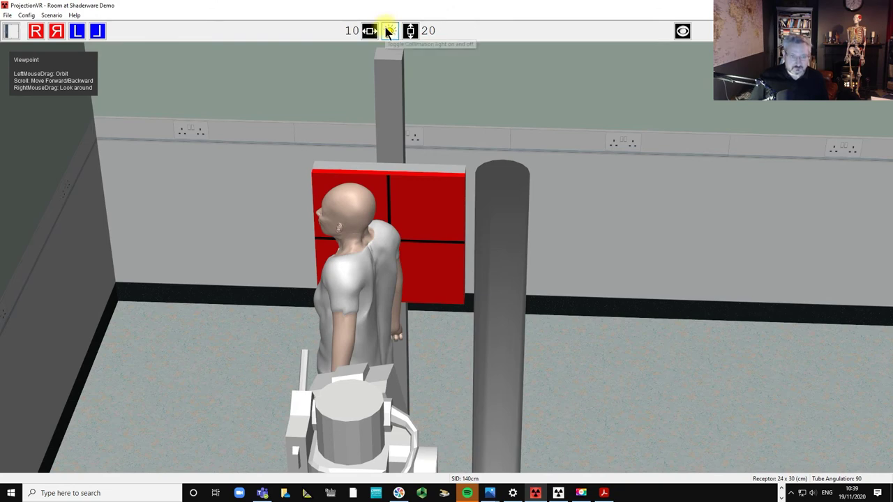
drag(368, 225, 369, 272)
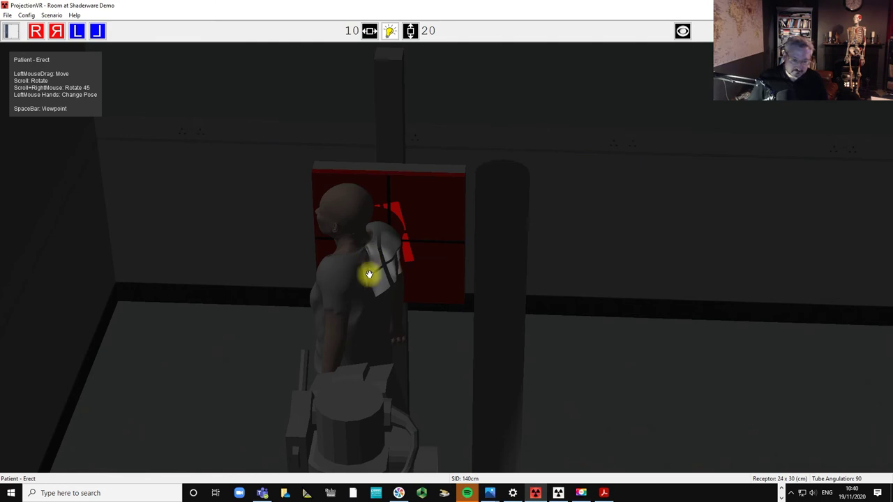
drag(358, 404, 356, 400)
key(space)
drag(582, 329, 558, 319)
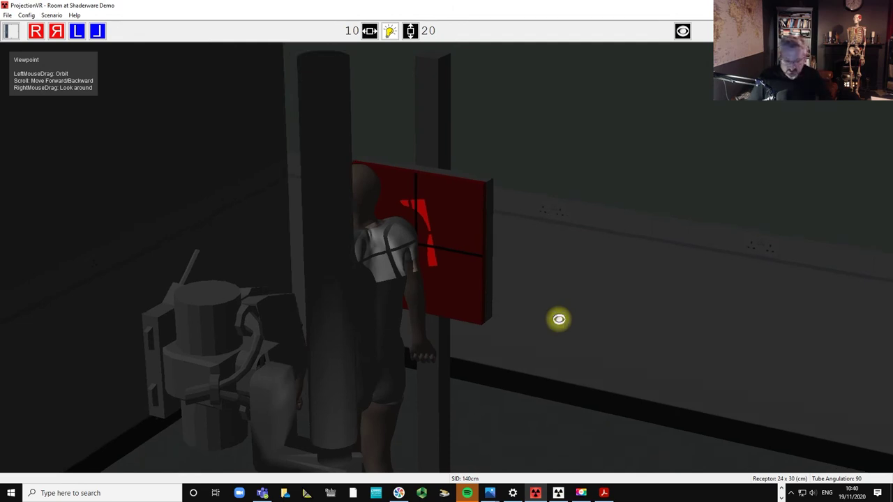
Acquire exposure E007 at 75 kVp, 12.50 mAs on the console, then return to the room
click(558, 493)
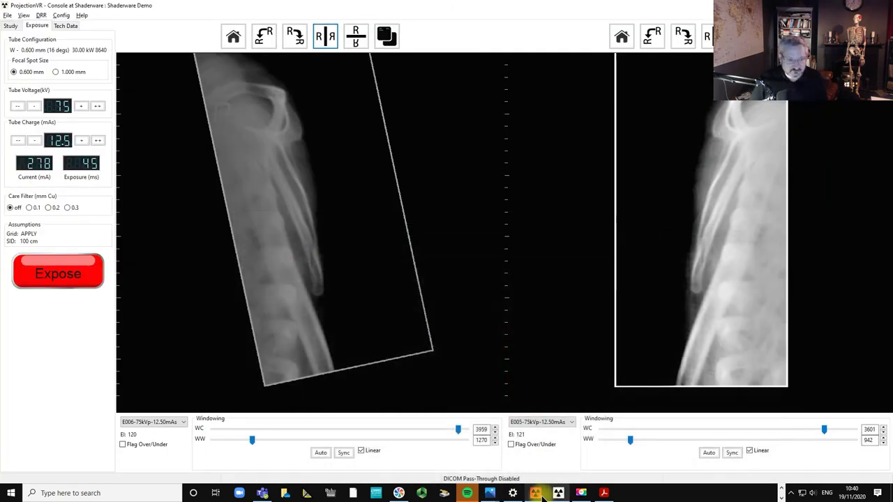
click(97, 279)
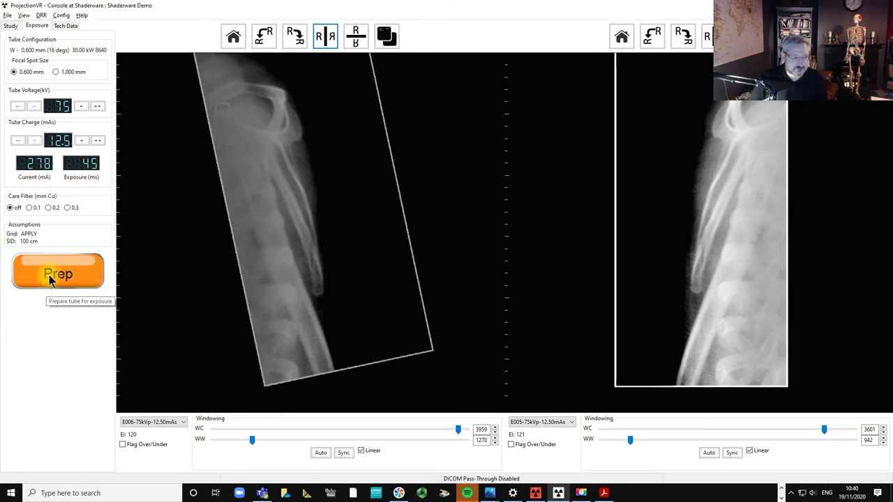
click(49, 275)
click(49, 275)
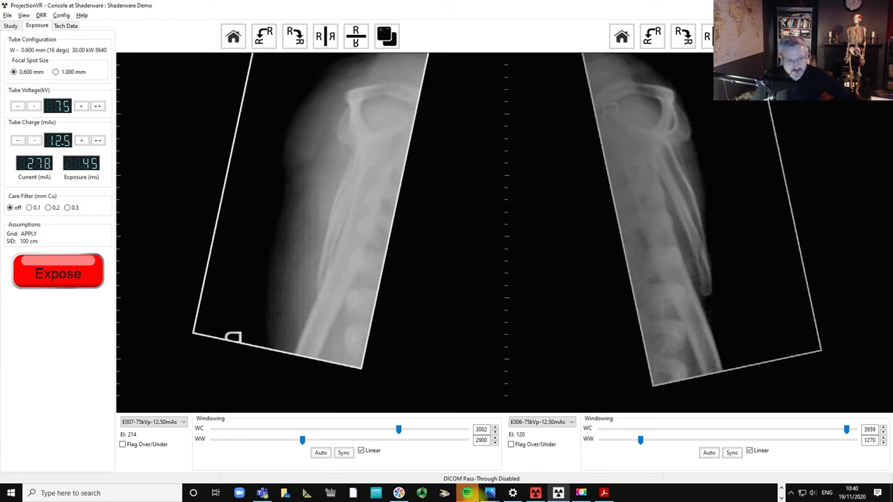
mouse_move(473, 499)
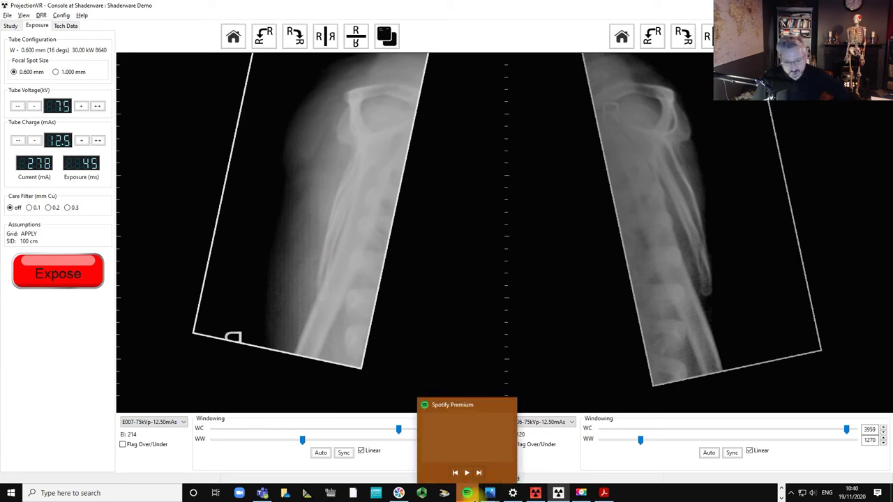
click(535, 493)
Switch on the collimation light and check the field from a slightly orbited view
key(space)
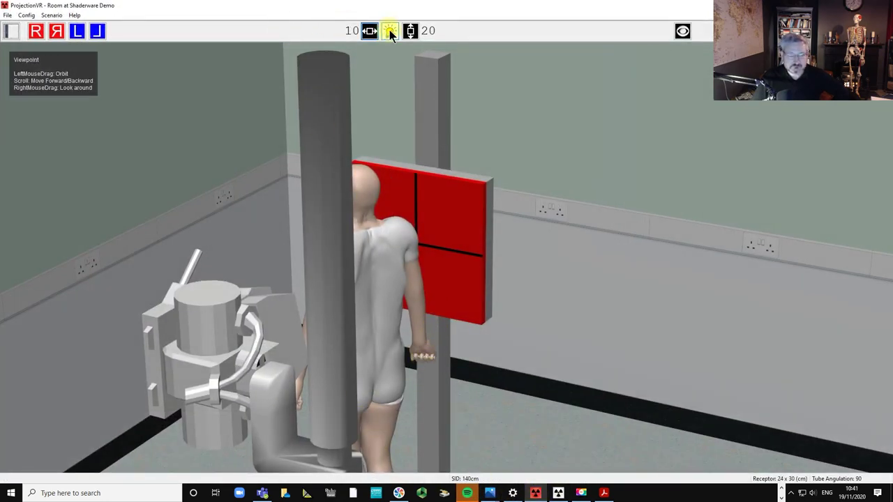
click(390, 30)
drag(514, 182, 569, 211)
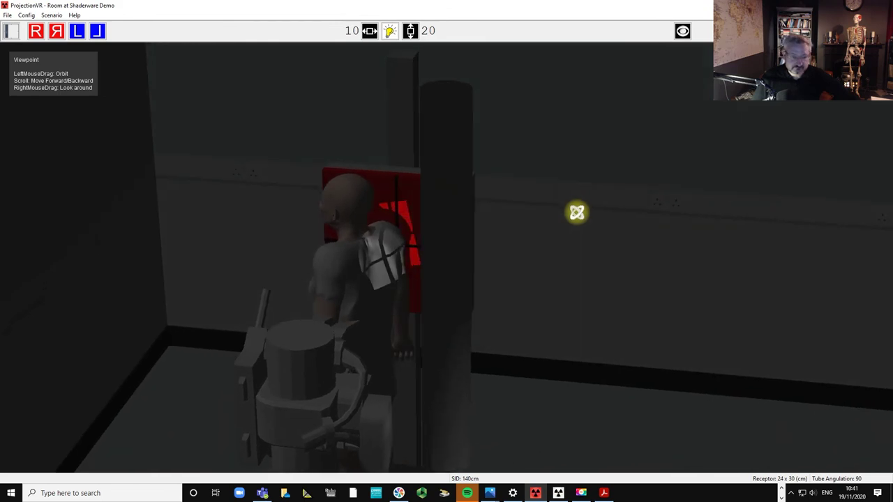
key(space)
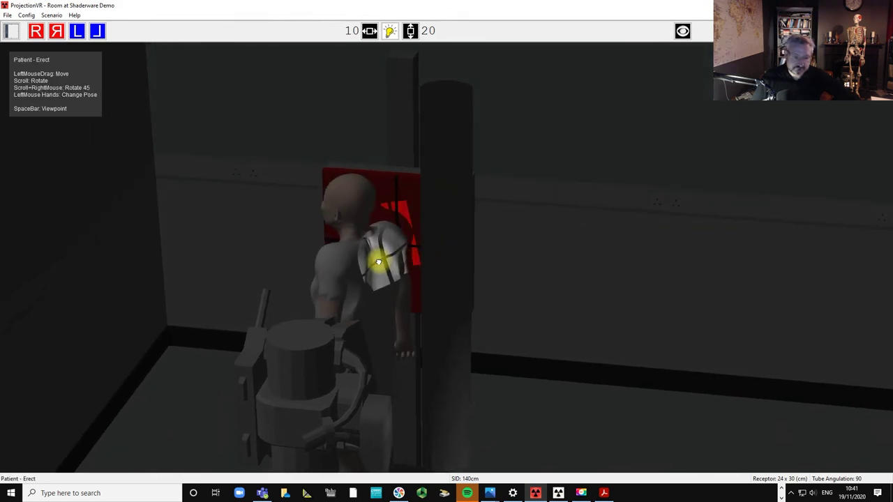
Acquire exposure E008 and window it to WC 3000, WW 1204
click(558, 493)
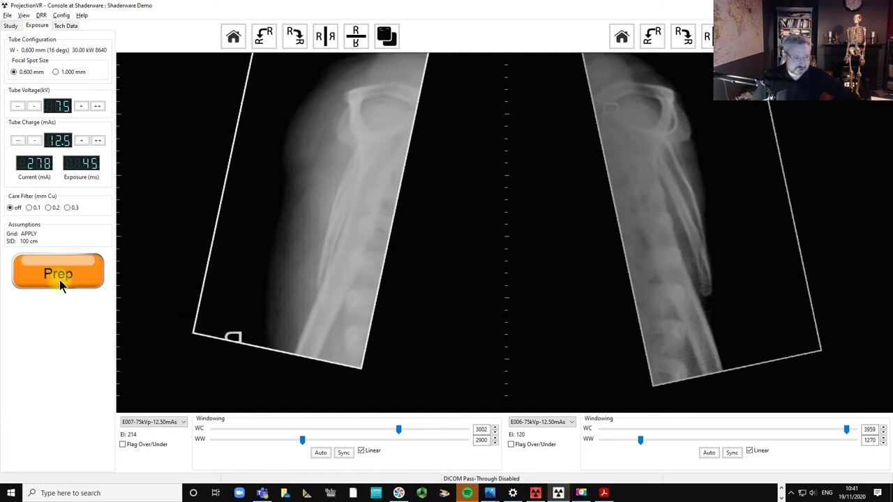
click(60, 278)
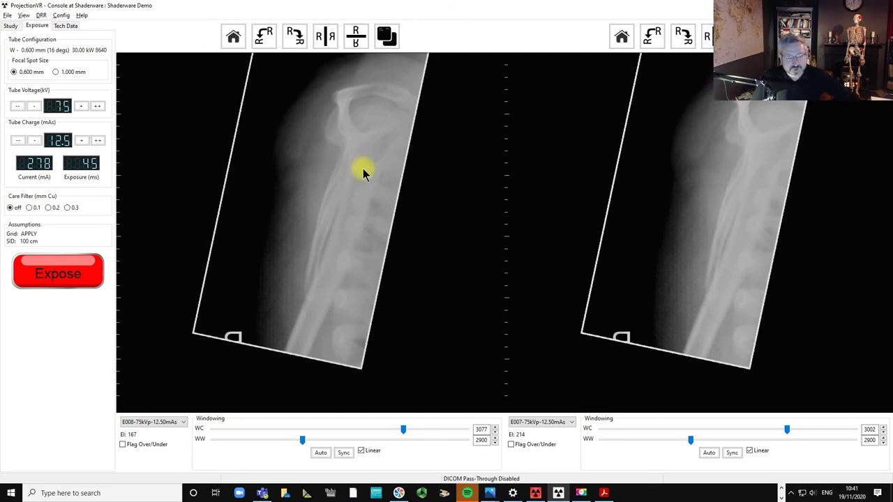
drag(397, 133, 328, 154)
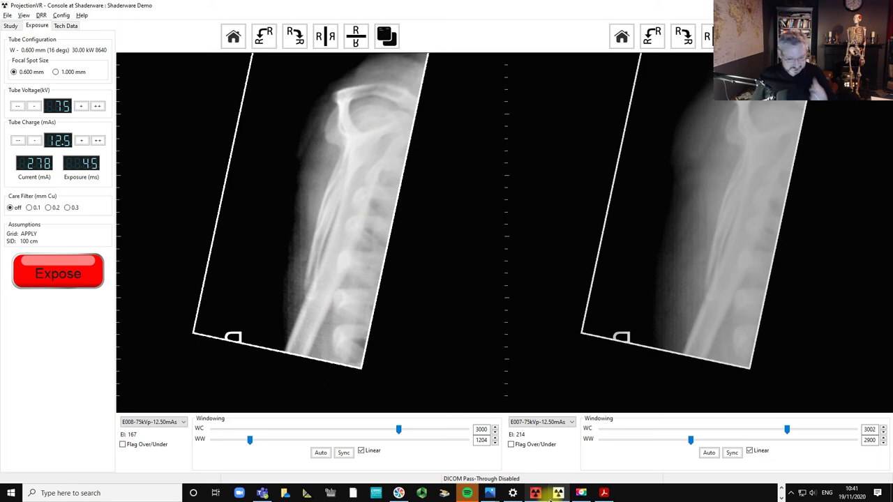
In the 3D room, nudge the X-ray tube into position at 101 cm SID
click(558, 494)
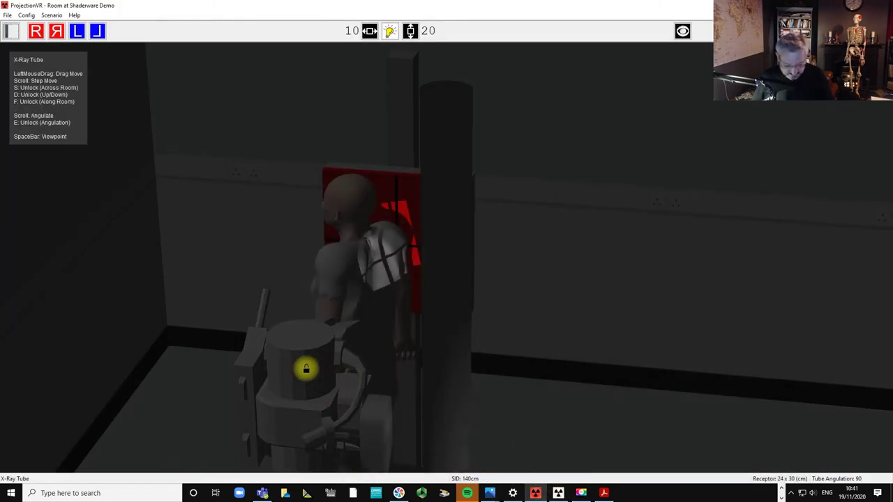
drag(306, 368, 342, 338)
key(space)
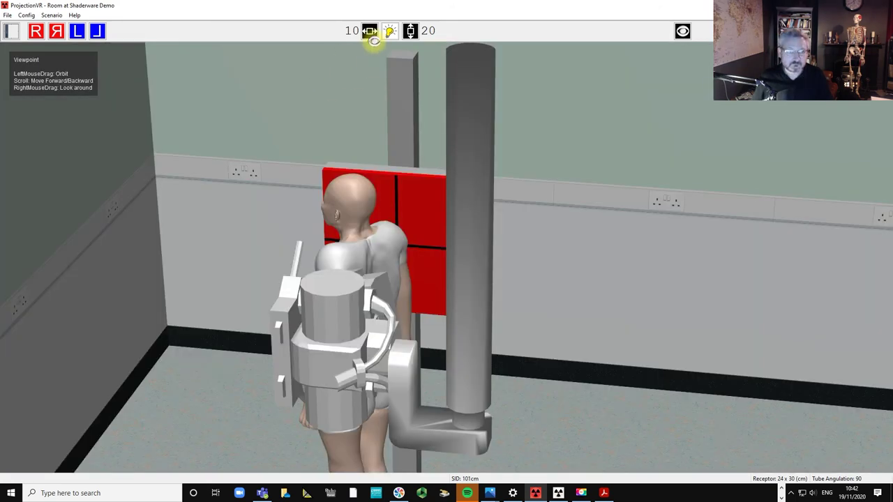
Show the collimation light on the right shoulder and widen the field to 16 by 31
click(384, 35)
scroll(382, 37, up, 6)
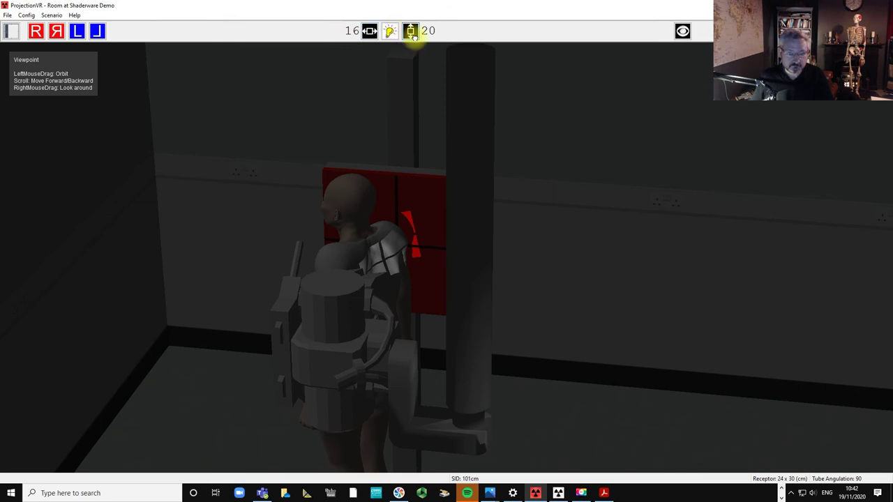
scroll(414, 37, up, 5)
scroll(414, 38, up, 1)
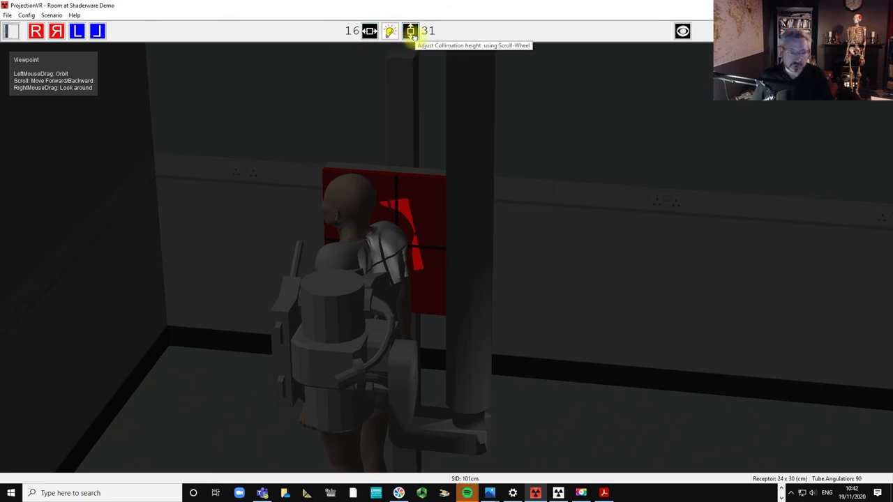
click(558, 493)
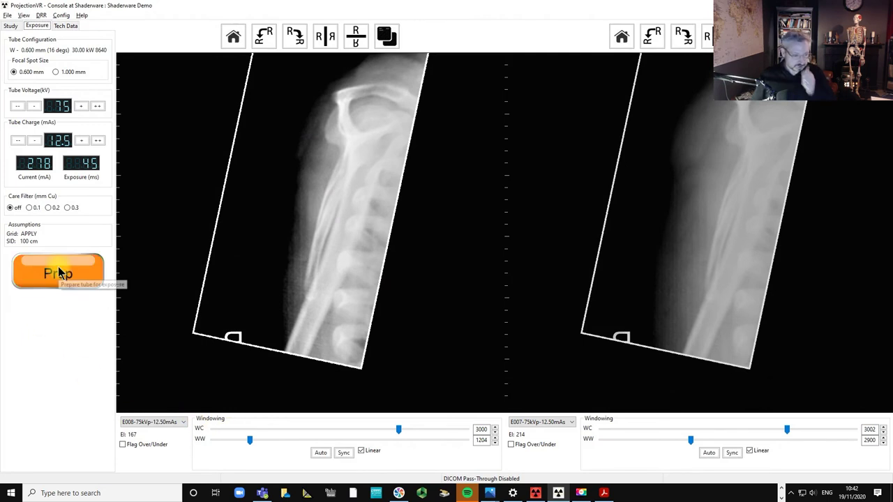
Expose shoulder Y view E009 at 75 kVp, 12.50 mAs, and window E009 and E008 to higher contrast
click(58, 272)
click(59, 272)
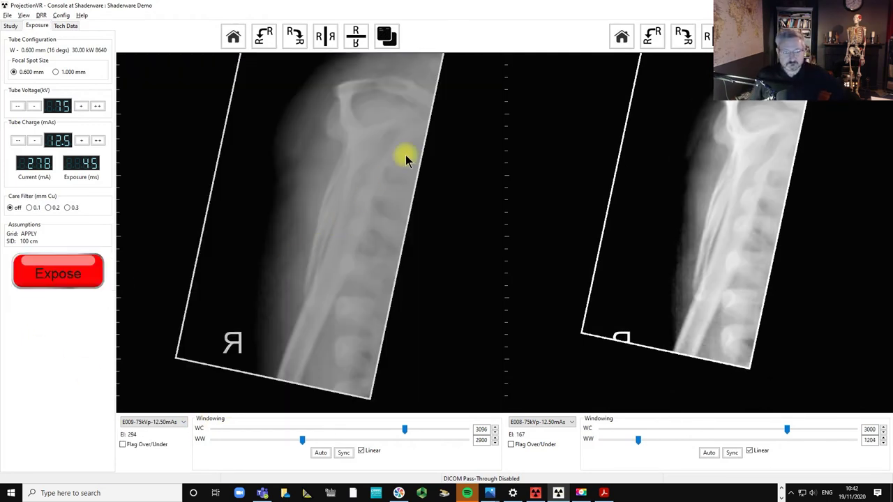
drag(395, 139, 319, 143)
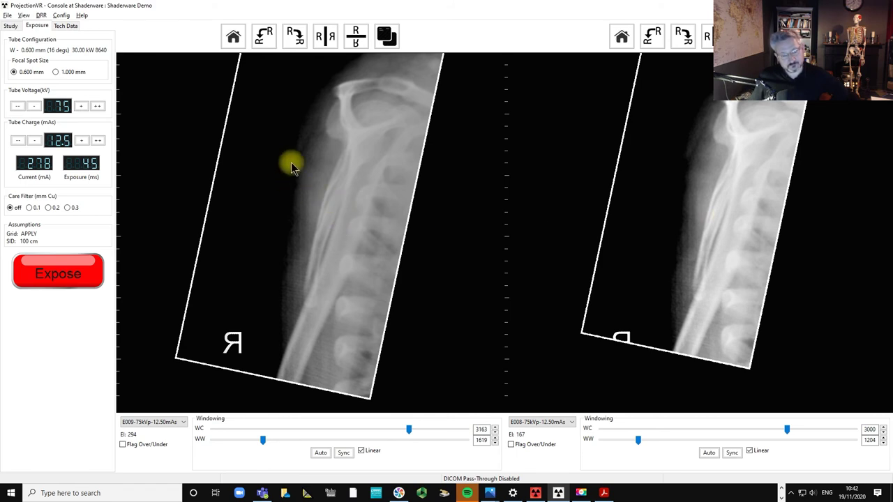
drag(760, 137, 755, 156)
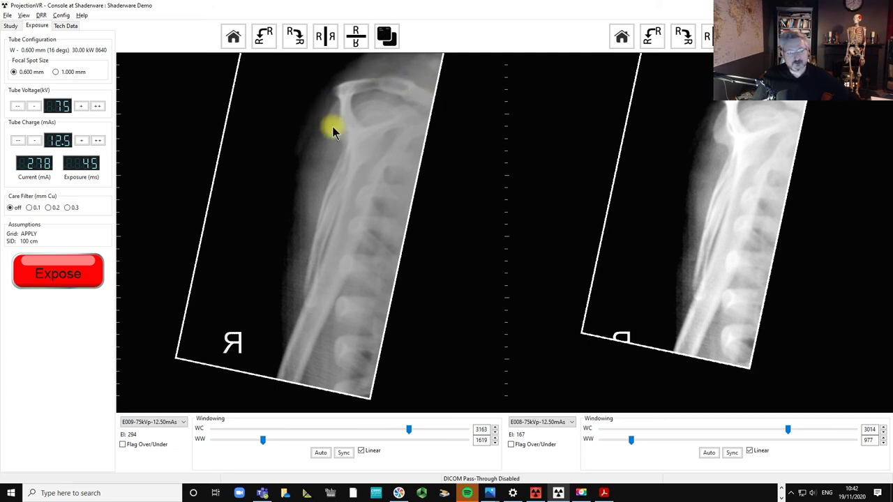
drag(332, 219, 317, 243)
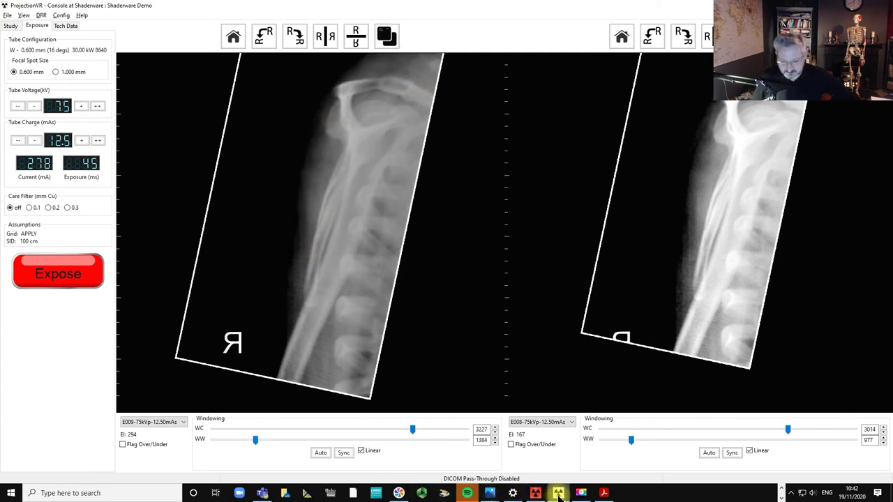
Back in the 3D room, tilt the tube 15° caudally to 75° angulation
mouse_move(559, 497)
click(535, 493)
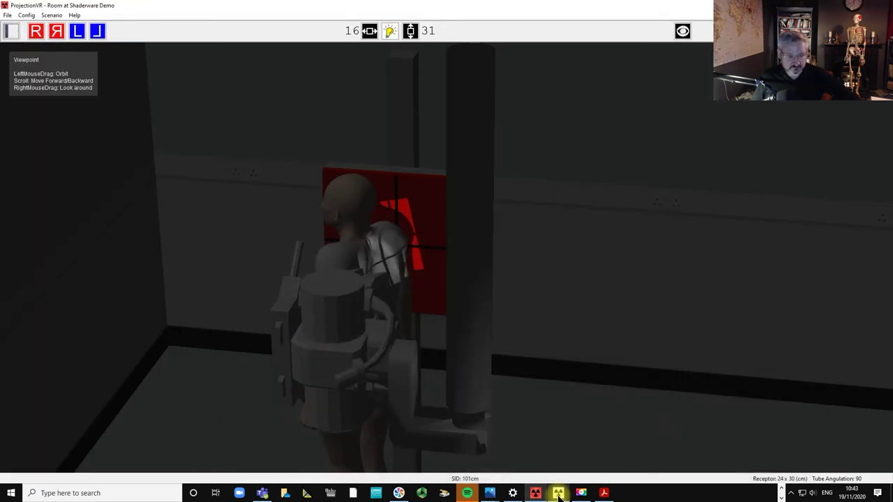
key(space)
click(612, 349)
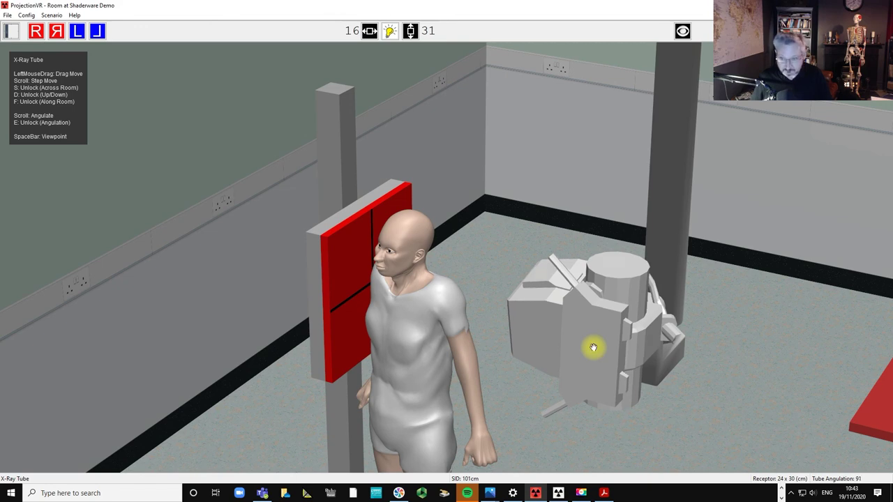
scroll(593, 347, down, 6)
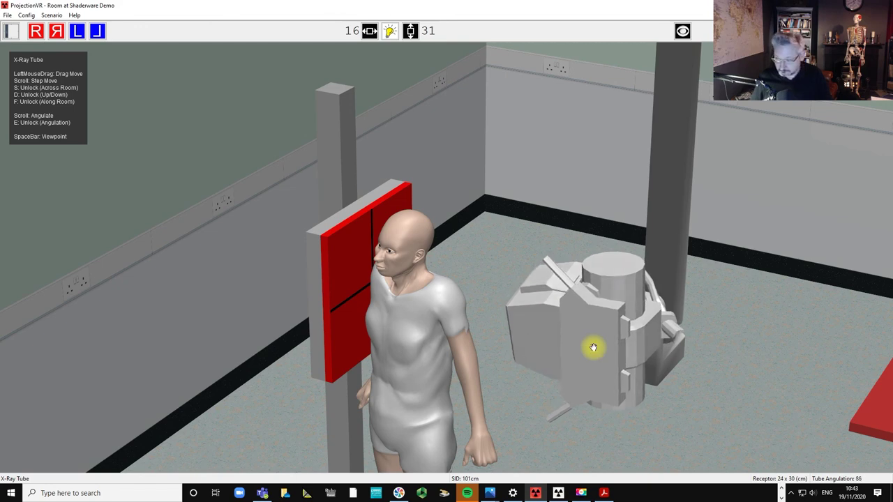
scroll(594, 347, down, 3)
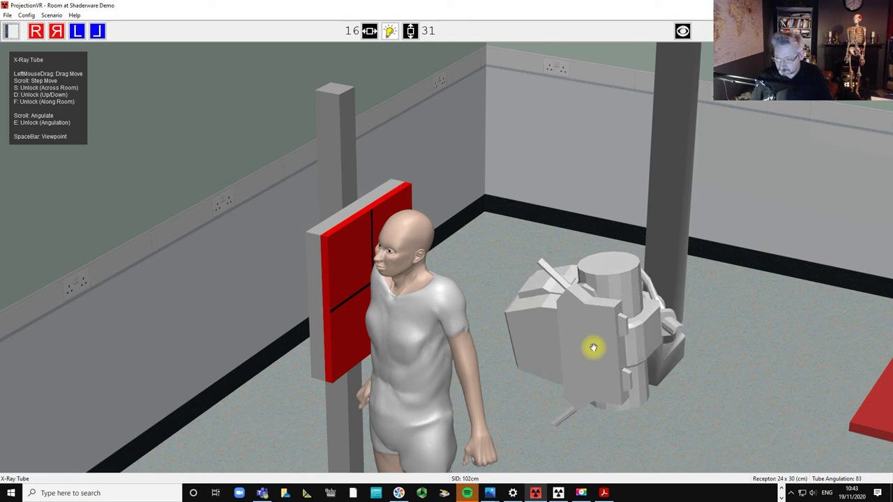
scroll(594, 347, down, 4)
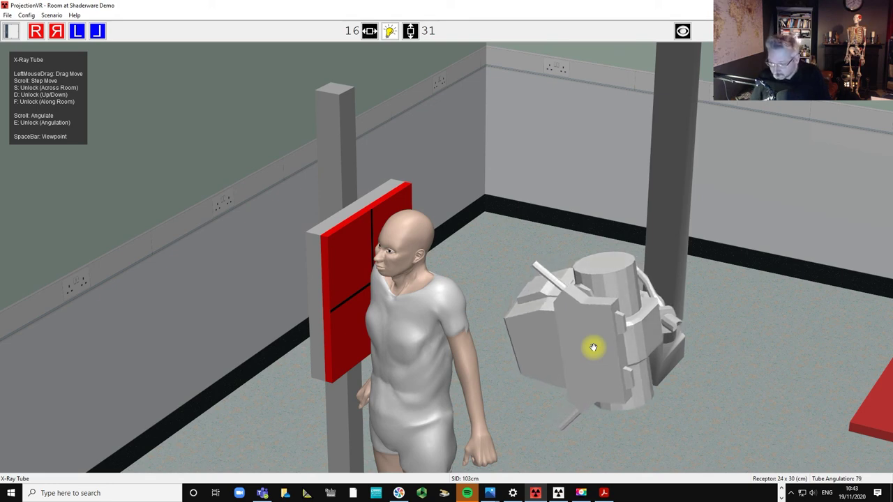
scroll(593, 346, down, 2)
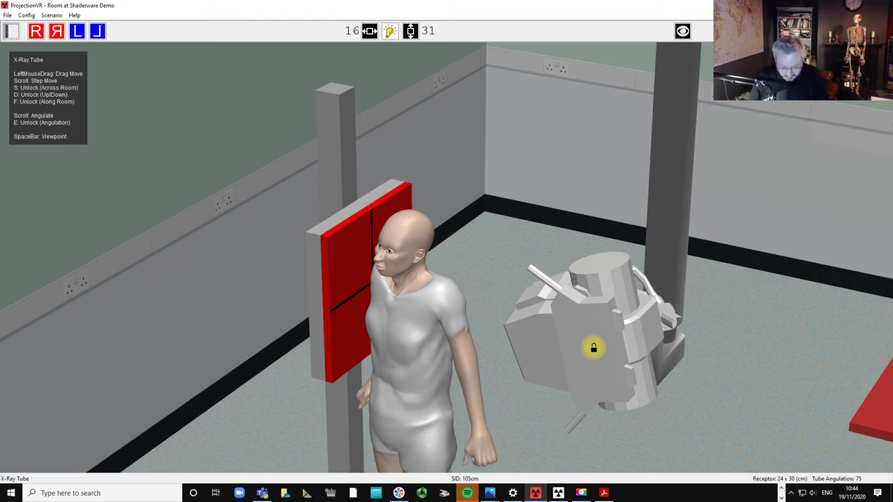
With the collimation light on, raise the tube up its stand to 105 cm SID
drag(527, 155, 379, 142)
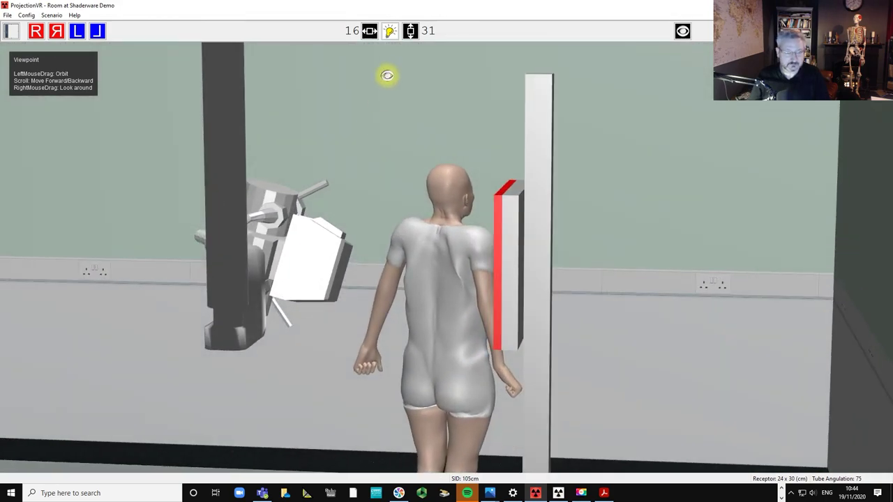
click(390, 30)
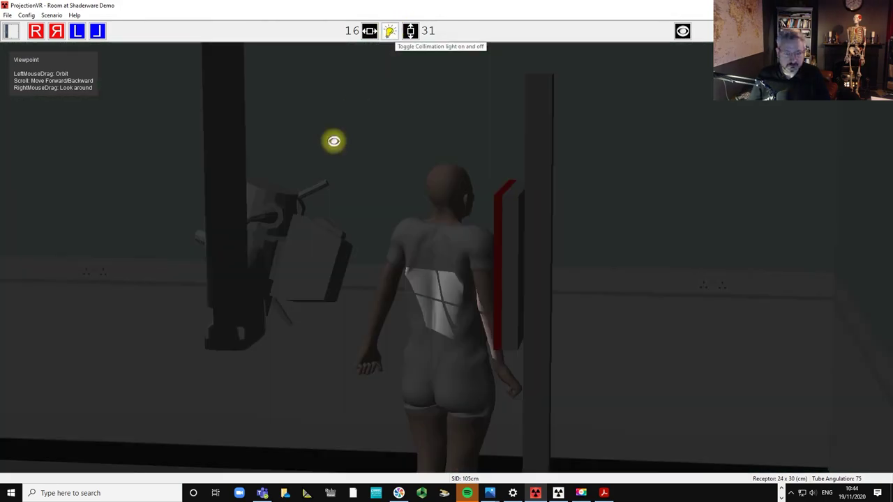
drag(333, 139, 413, 159)
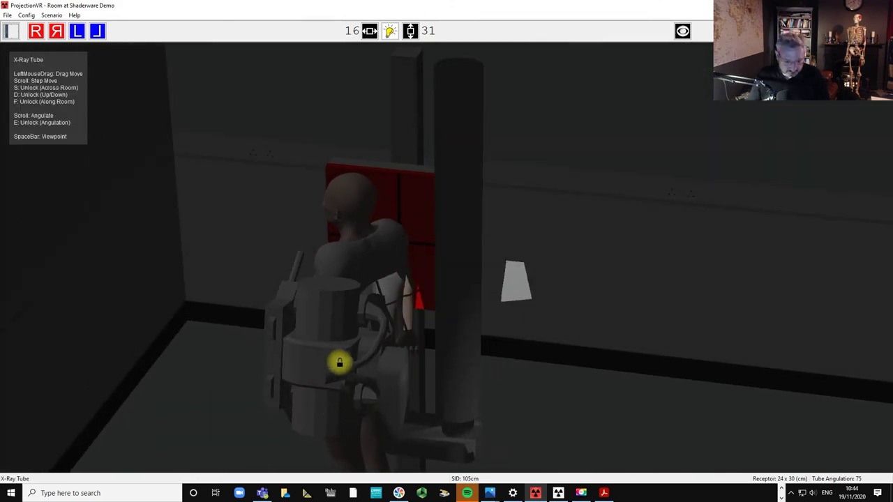
drag(340, 363, 342, 308)
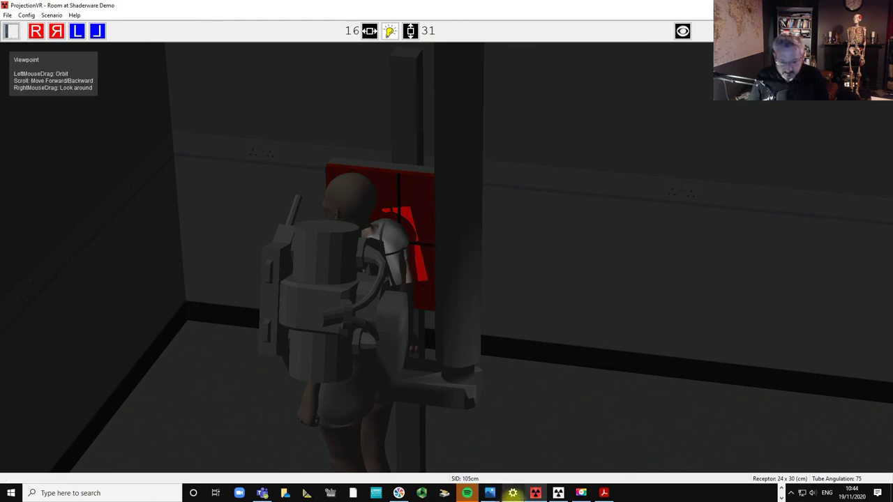
Take angled exposure E010 (75 kVp, 12.50 mAs) and raise contrast on E010 and E009
mouse_move(541, 495)
click(556, 452)
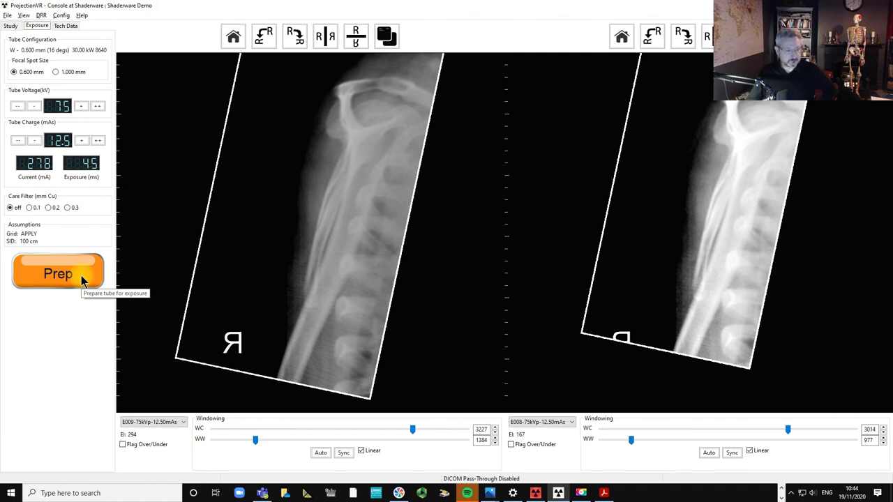
click(58, 274)
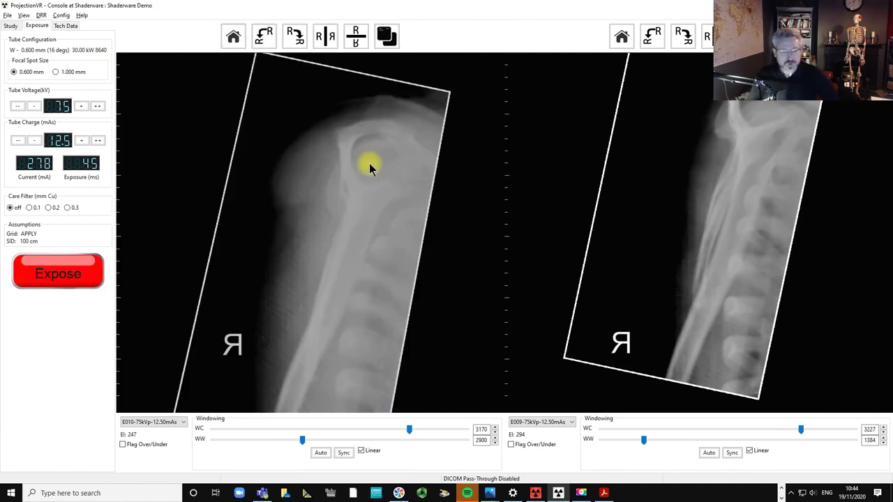
drag(370, 165, 360, 219)
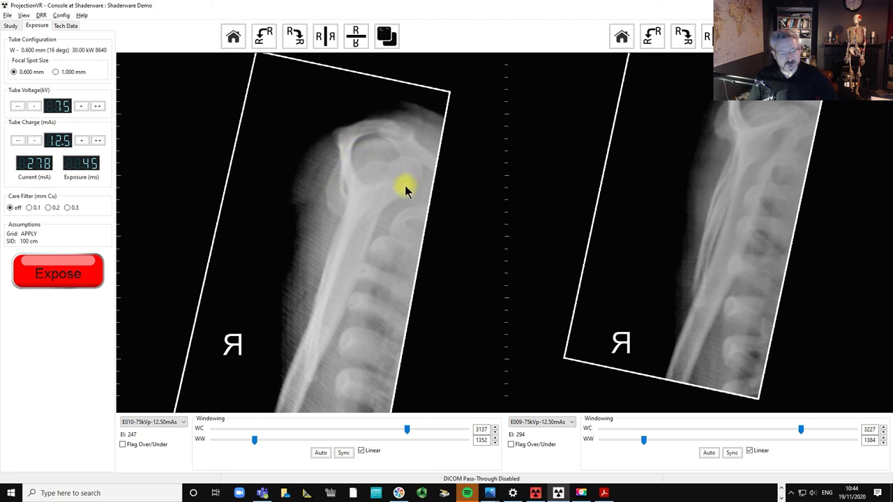
drag(405, 186, 351, 223)
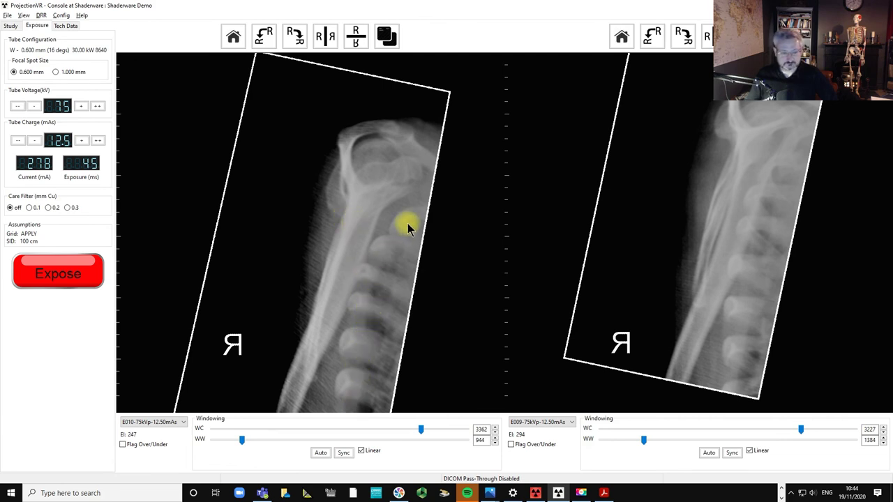
drag(751, 234, 745, 248)
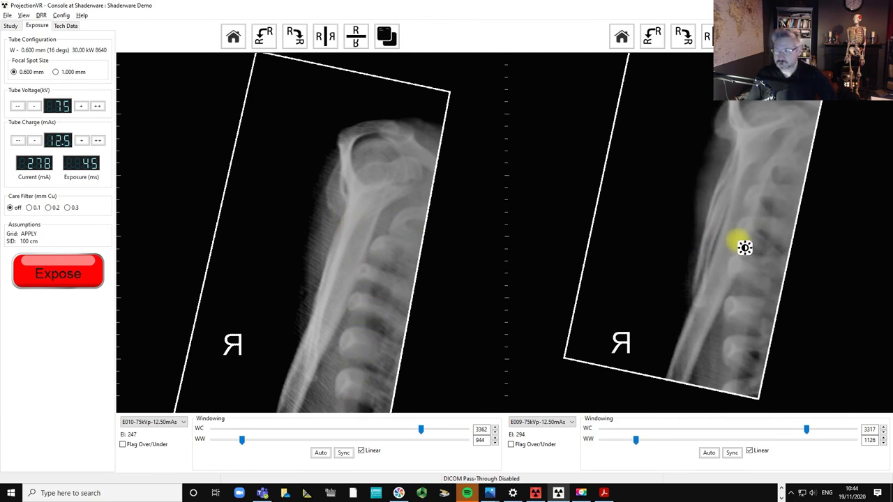